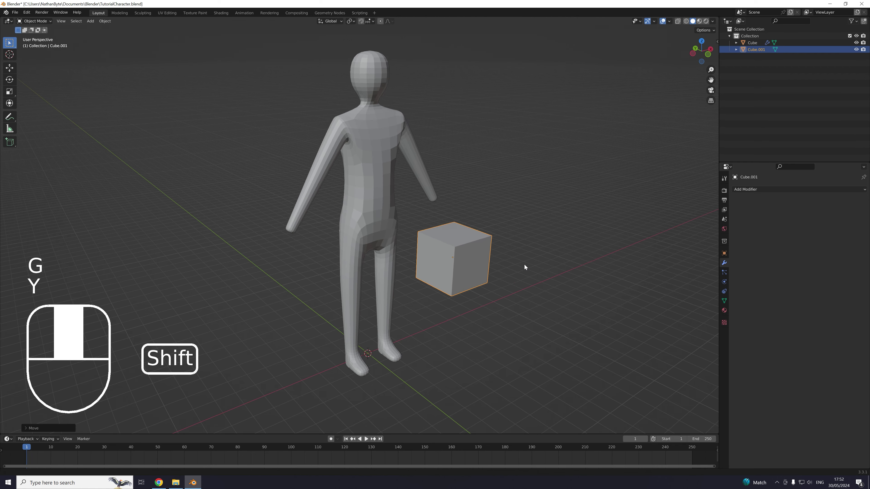
Enter Edit Mode on the new cube beside the character and scale its whole mesh down along X.
{"action": "scroll", "coordinate": [529, 247], "scroll_direction": "up", "scroll_amount": 3}
{"action": "middle_click_drag", "start_coordinate": [484, 258], "coordinate": [489, 237]}
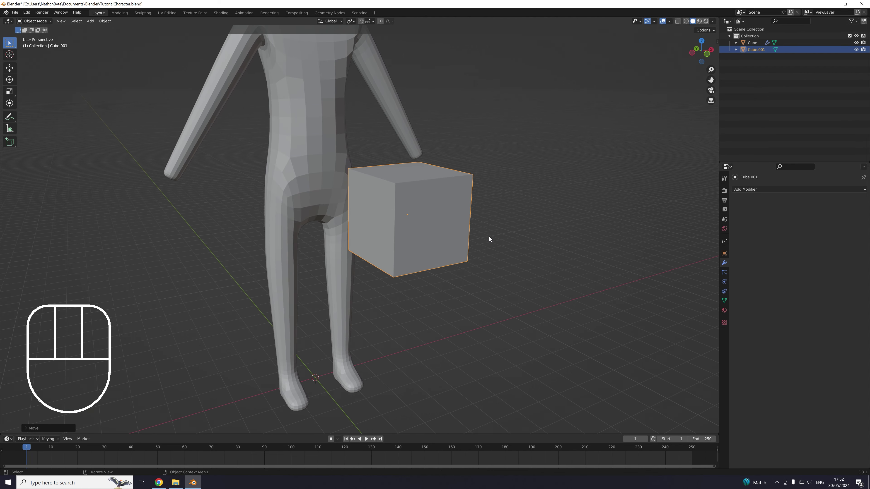
{"action": "key", "text": "Tab"}
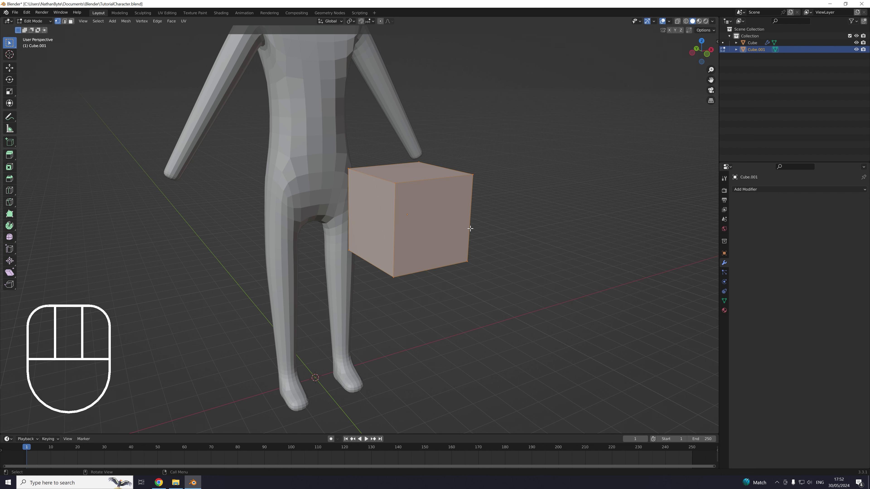
{"action": "middle_click_drag", "start_coordinate": [468, 229], "coordinate": [443, 240], "text": "shift"}
{"action": "scroll", "coordinate": [445, 241], "scroll_direction": "up", "scroll_amount": 2}
{"action": "key", "text": "s"}
{"action": "key", "text": "x"}
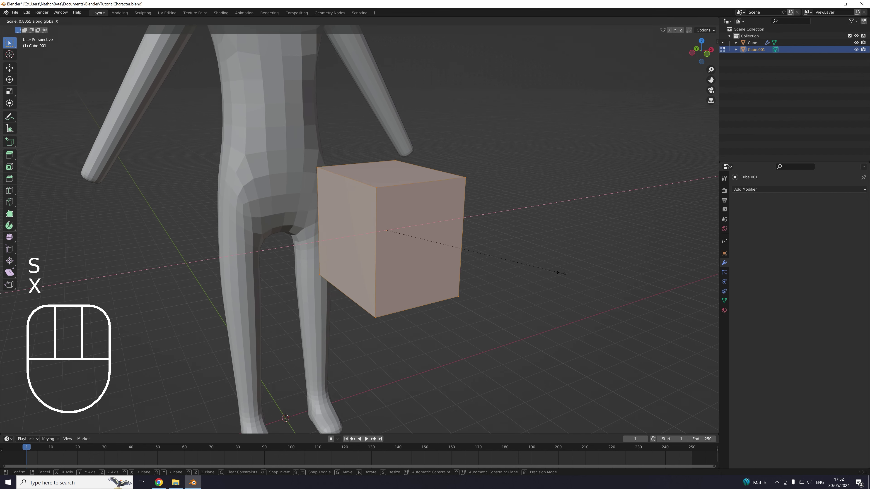
{"action": "left_click", "coordinate": [561, 294]}
Scale the cube mesh down along Y and Z, making it thinnest along Y, to form a flat palm block.
{"action": "key", "text": "s"}
{"action": "key", "text": "y"}
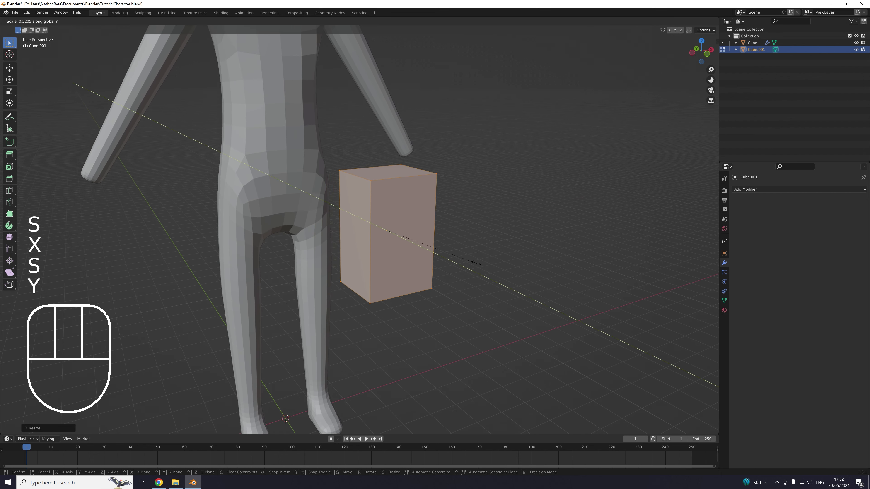
{"action": "left_click", "coordinate": [486, 280]}
{"action": "key", "text": "s"}
{"action": "key", "text": "z"}
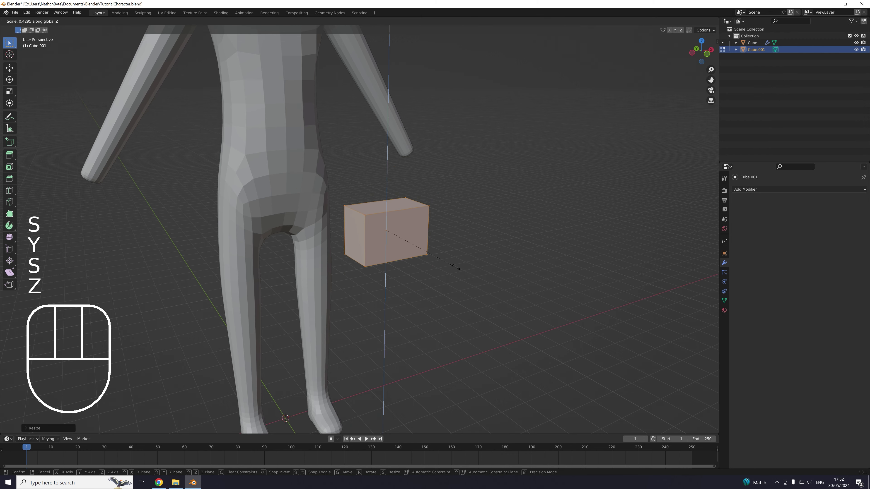
{"action": "left_click", "coordinate": [479, 274]}
{"action": "key", "text": "s"}
{"action": "key", "text": "y"}
{"action": "left_click", "coordinate": [475, 266]}
In face select mode, widen the palm block's top face by scaling it about 1.5 along X.
{"action": "middle_click_drag", "start_coordinate": [476, 266], "coordinate": [365, 192]}
{"action": "scroll", "coordinate": [395, 234], "scroll_direction": "up", "scroll_amount": 3}
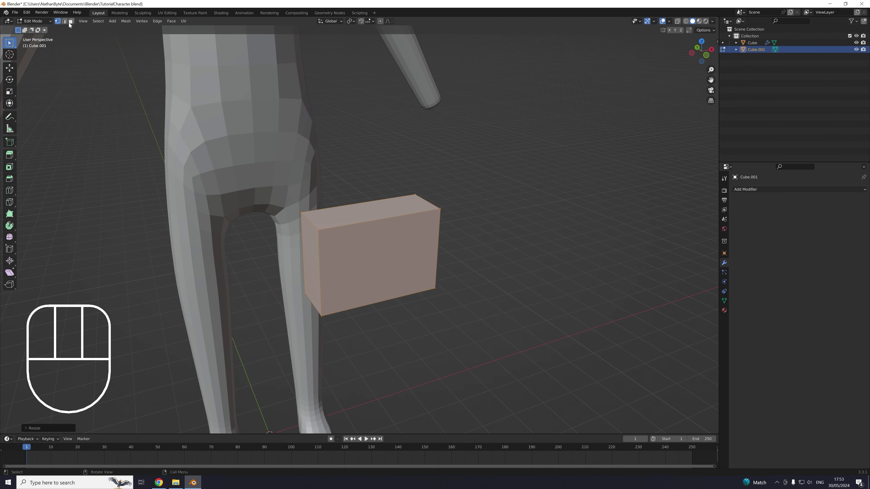
{"action": "left_click", "coordinate": [70, 22]}
{"action": "left_click", "coordinate": [377, 209]}
{"action": "middle_click_drag", "start_coordinate": [421, 239], "coordinate": [423, 235]}
{"action": "key", "text": "s"}
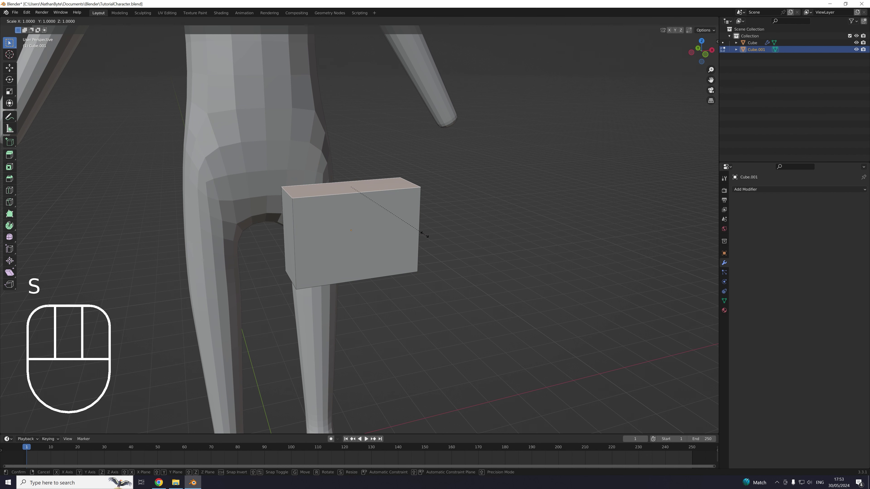
{"action": "key", "text": "x"}
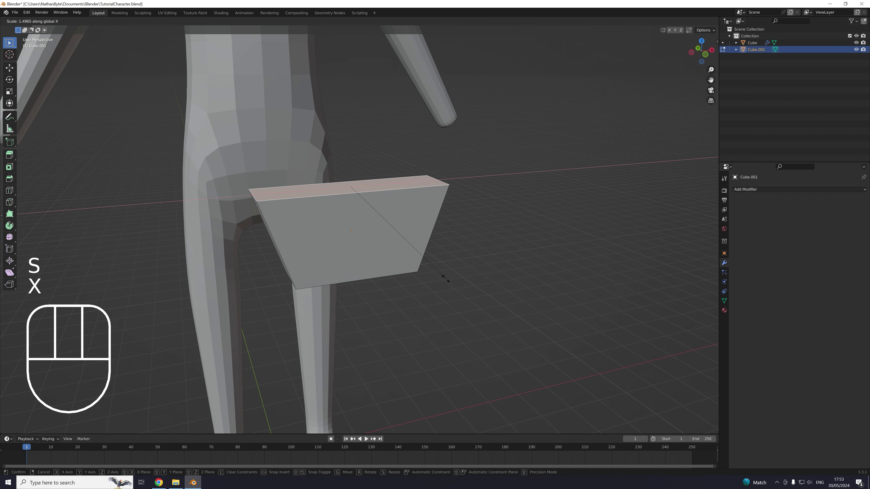
{"action": "left_click", "coordinate": [445, 278]}
Extrude the widened top face upward and adjust its width along X to keep the new section's sides nearly vertical.
{"action": "scroll", "coordinate": [426, 270], "scroll_direction": "down", "scroll_amount": 3}
{"action": "mouse_move", "coordinate": [426, 270]}
{"action": "middle_mouse_down"}
{"action": "mouse_move", "coordinate": [431, 256]}
{"action": "mouse_move", "coordinate": [432, 265]}
{"action": "middle_mouse_up"}
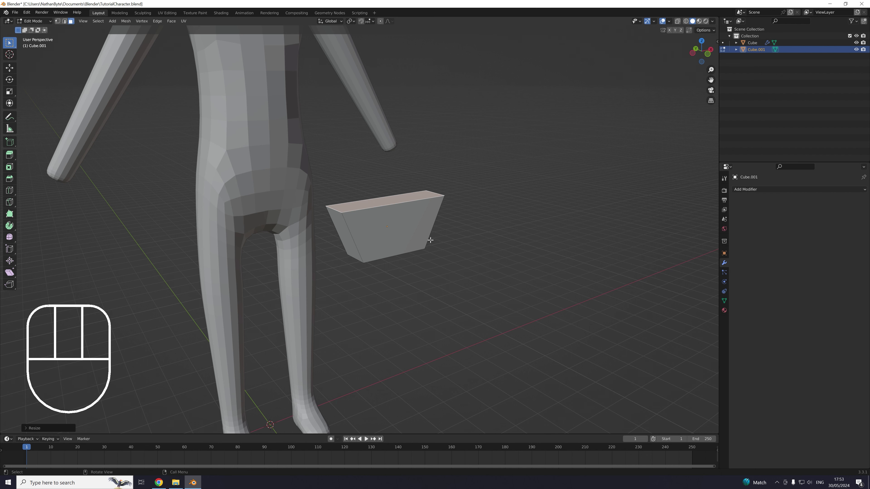
{"action": "mouse_move", "coordinate": [430, 240]}
{"action": "middle_mouse_down"}
{"action": "mouse_move", "coordinate": [439, 230]}
{"action": "mouse_move", "coordinate": [431, 233]}
{"action": "middle_mouse_up"}
{"action": "key", "text": "e"}
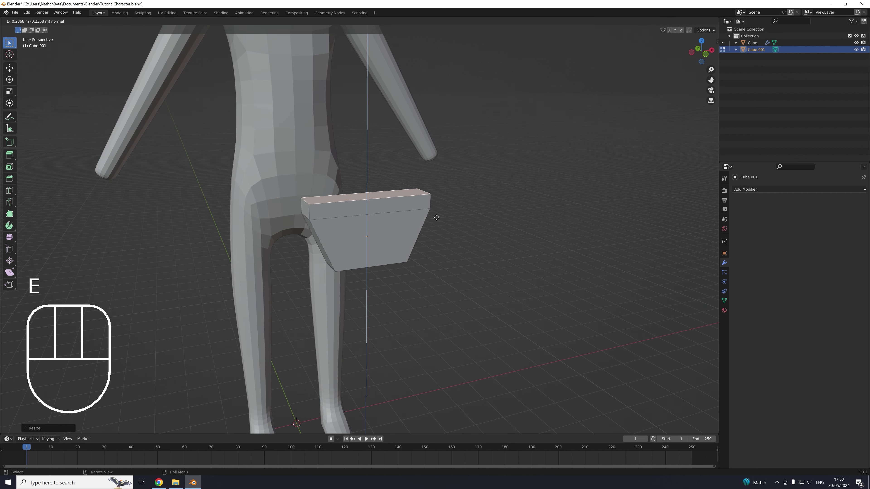
{"action": "left_click", "coordinate": [438, 196]}
{"action": "key", "text": "s"}
{"action": "key", "text": "x"}
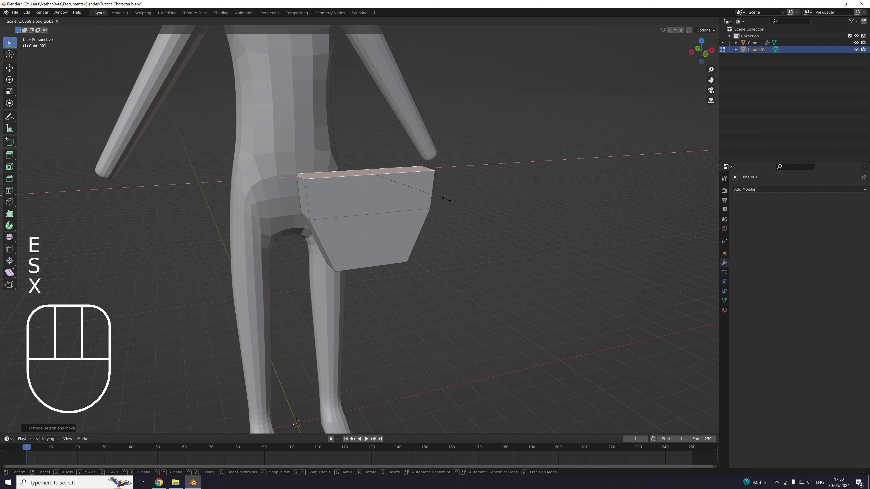
{"action": "left_click", "coordinate": [443, 195]}
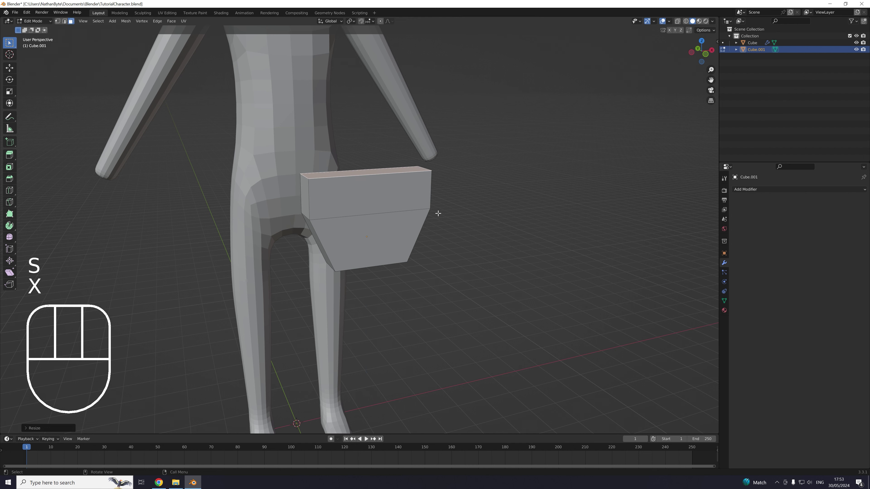
Extrude the top face upward once more and scale it narrower along X to taper the palm's upper section.
{"action": "key", "text": "e"}
{"action": "left_click", "coordinate": [441, 183]}
{"action": "key", "text": "s"}
{"action": "key", "text": "x"}
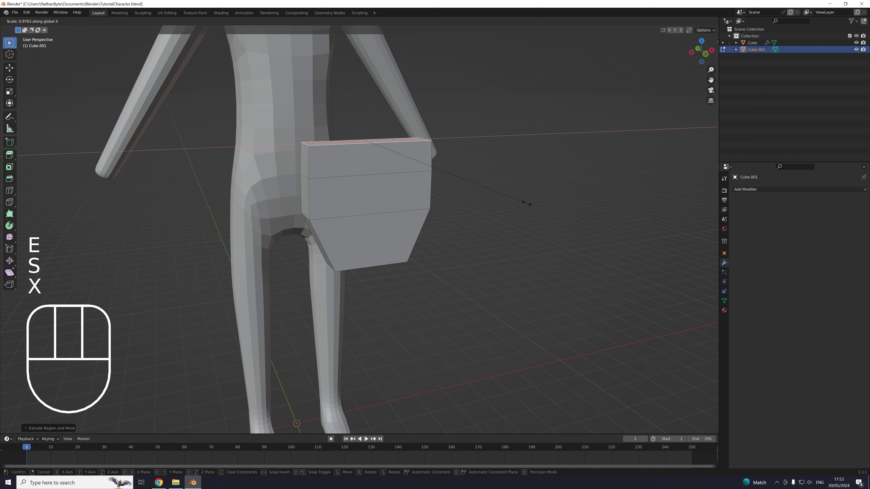
{"action": "left_click", "coordinate": [501, 192]}
{"action": "key", "text": "s"}
{"action": "key", "text": "x"}
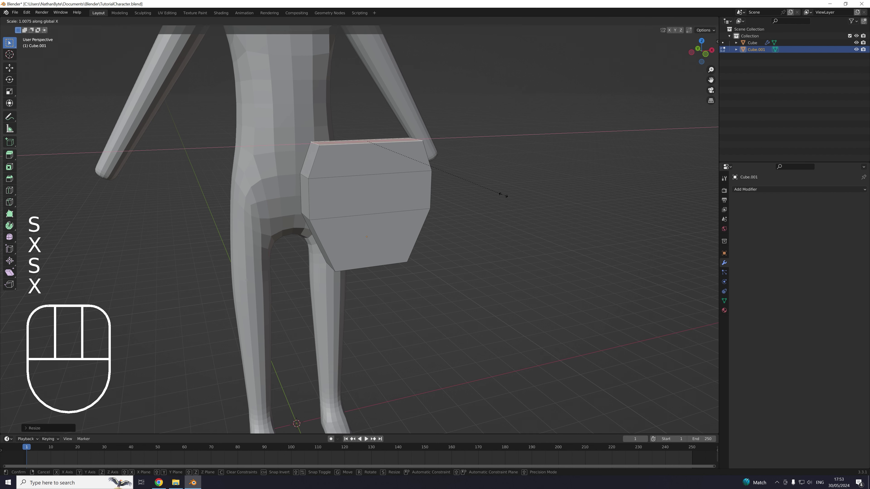
{"action": "left_click", "coordinate": [510, 206]}
Add three evenly spaced vertical loop cuts across the palm's width, dividing it into four finger sections.
{"action": "middle_click_drag", "start_coordinate": [511, 206], "coordinate": [492, 229]}
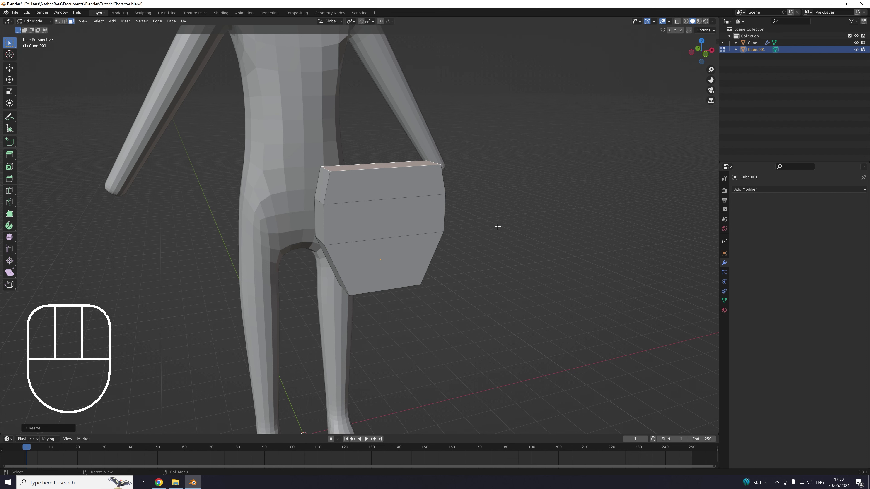
{"action": "middle_click_drag", "start_coordinate": [453, 232], "coordinate": [410, 189]}
{"action": "left_click", "coordinate": [334, 192]}
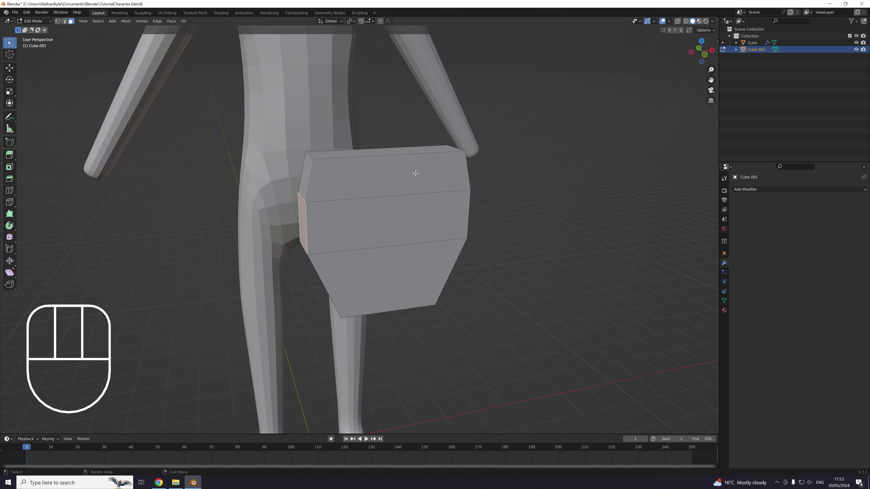
{"action": "key", "text": "ctrl+r"}
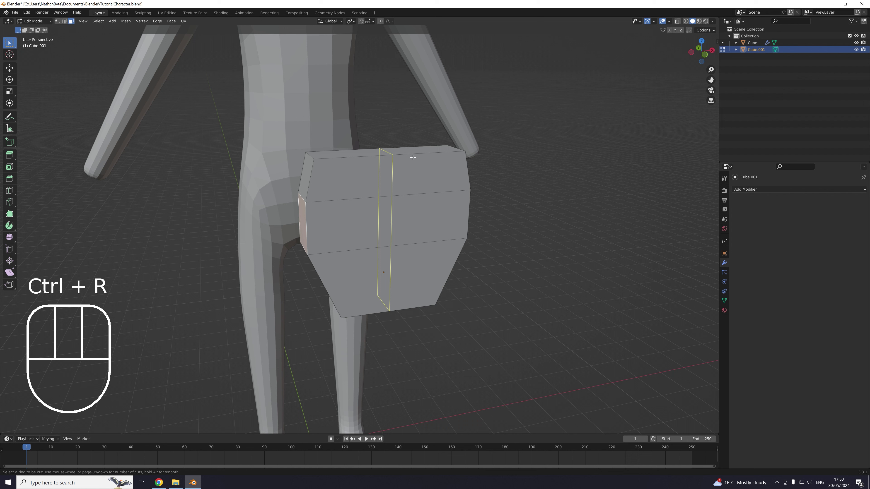
{"action": "scroll", "coordinate": [413, 157], "scroll_direction": "up", "scroll_amount": 1}
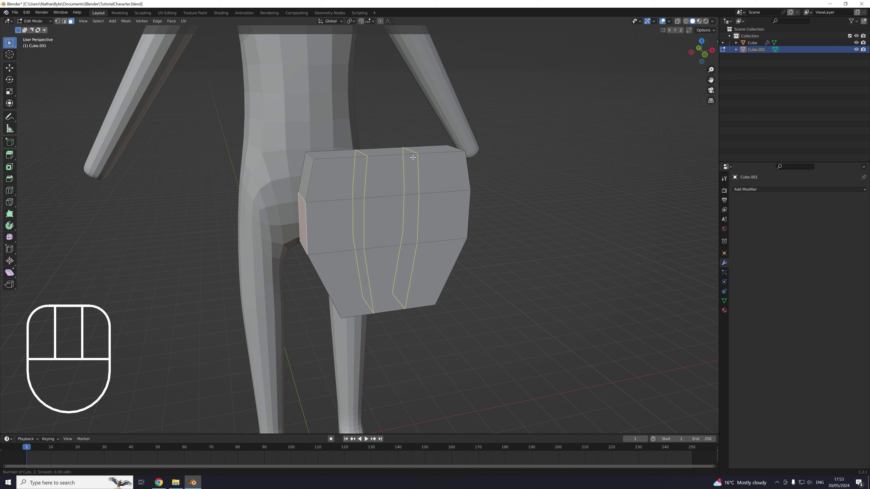
{"action": "scroll", "coordinate": [412, 157], "scroll_direction": "up", "scroll_amount": 1}
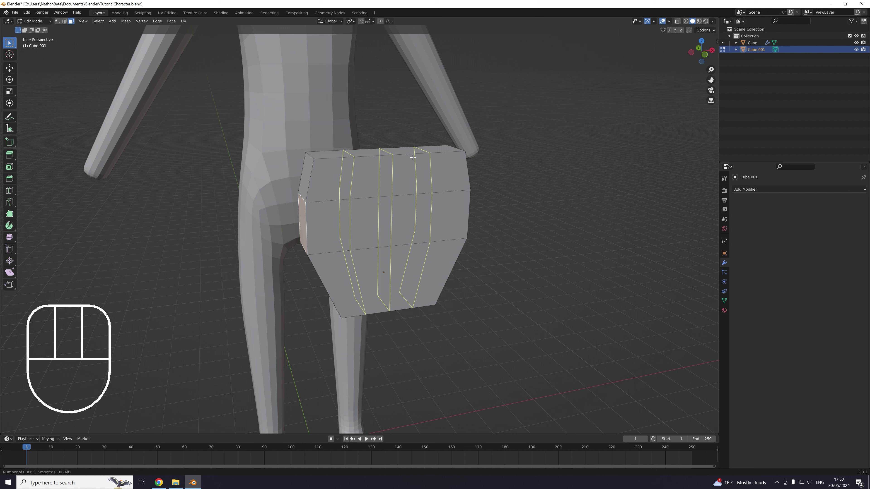
{"action": "left_click", "coordinate": [413, 157]}
{"action": "key", "text": "Escape"}
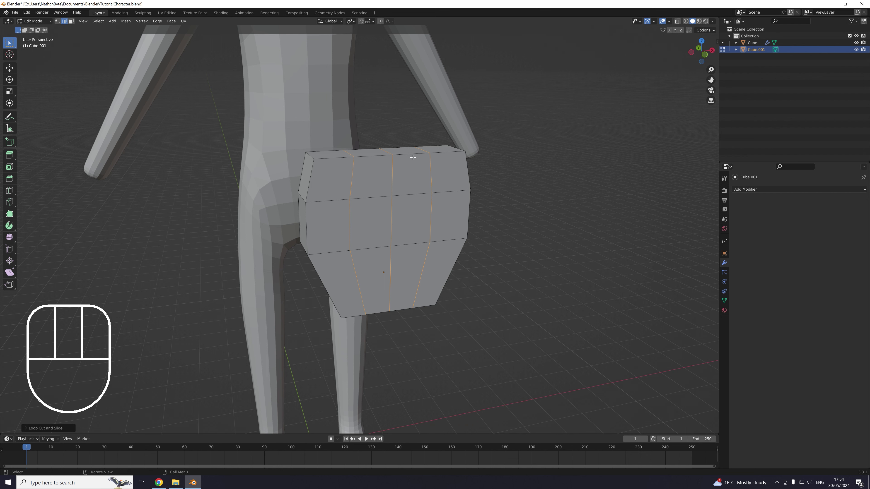
Examine the edges across the palm's top face that separate the four finger sections.
{"action": "middle_click_drag", "start_coordinate": [392, 150], "coordinate": [403, 193], "text": "shift"}
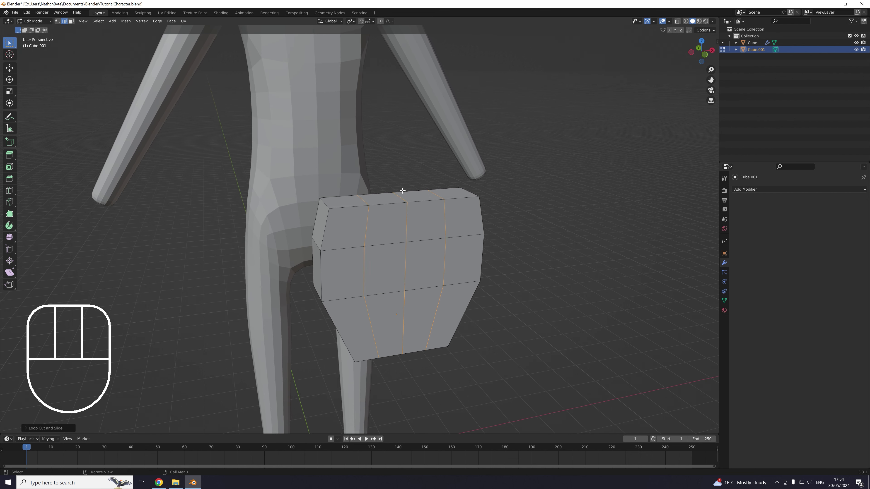
{"action": "scroll", "coordinate": [405, 194], "scroll_direction": "up", "scroll_amount": 1}
{"action": "left_click", "coordinate": [355, 193]}
{"action": "left_click", "coordinate": [397, 194]}
{"action": "left_click", "coordinate": [462, 183]}
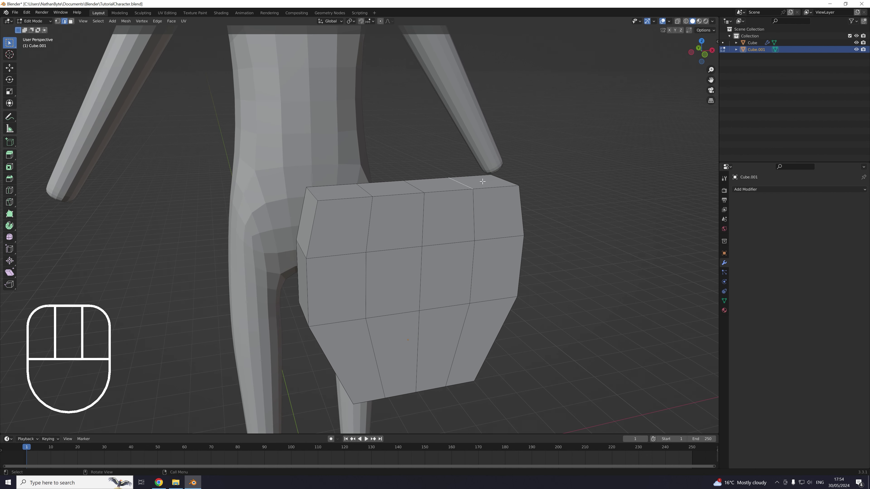
{"action": "left_click", "coordinate": [440, 189]}
{"action": "left_click", "coordinate": [389, 193]}
{"action": "left_click", "coordinate": [362, 189]}
In vertex select mode, lower the top corner vertices on the palm's -X side slightly along Z.
{"action": "left_click", "coordinate": [59, 21]}
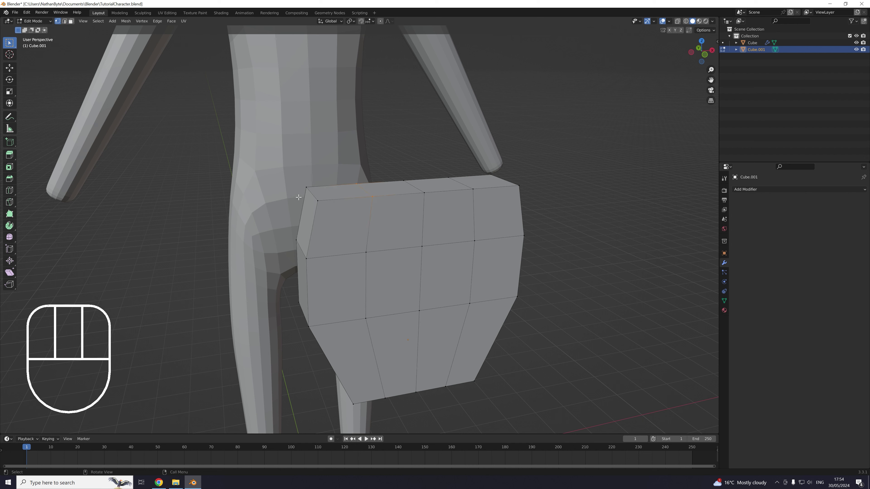
{"action": "left_click", "coordinate": [322, 200]}
{"action": "key", "text": "g"}
{"action": "key", "text": "z"}
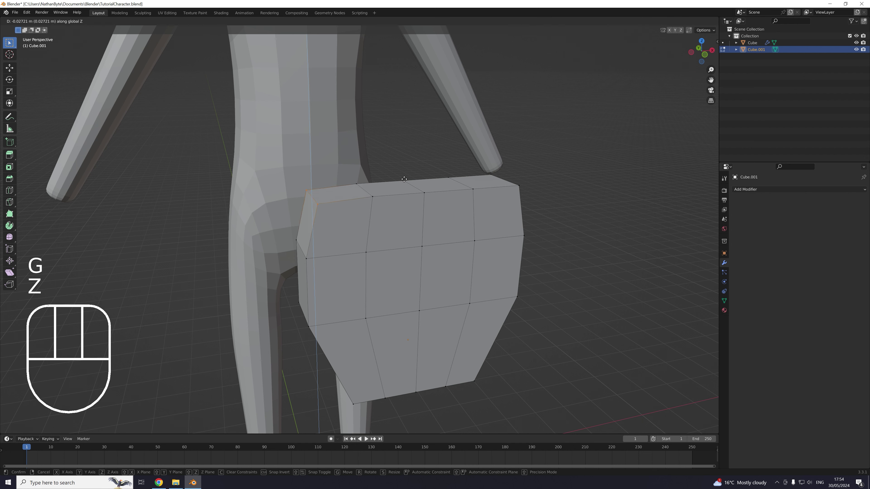
{"action": "left_click", "coordinate": [406, 182]}
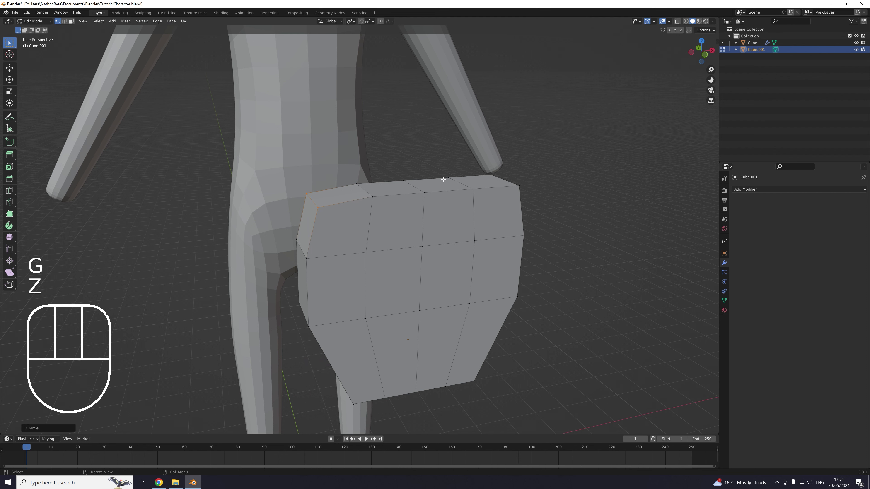
Lower the top vertices of the loop cut nearest the palm's +X side by about 0.04 m along Z.
{"action": "left_click", "coordinate": [470, 191]}
{"action": "mouse_move", "coordinate": [398, 168]}
{"action": "left_mouse_down"}
{"action": "mouse_move", "coordinate": [445, 193]}
{"action": "mouse_move", "coordinate": [445, 179]}
{"action": "left_mouse_up"}
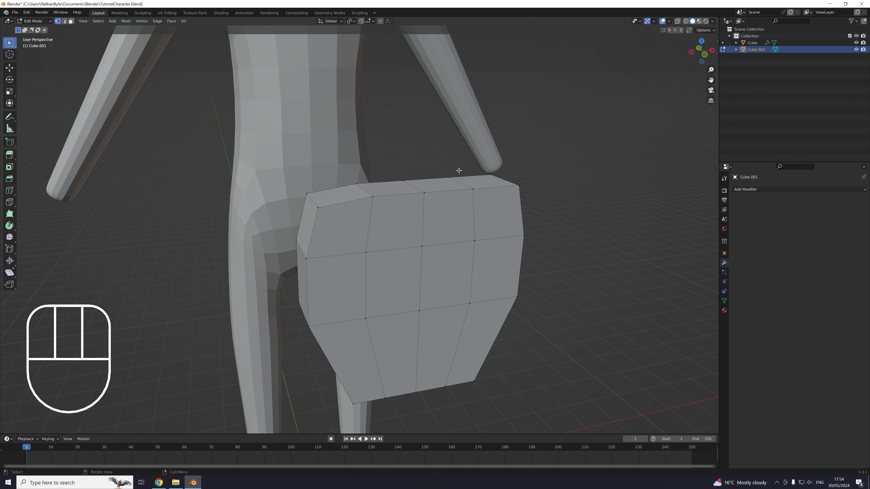
{"action": "middle_click_drag", "start_coordinate": [459, 171], "coordinate": [397, 161]}
{"action": "left_click", "coordinate": [394, 157]}
{"action": "key", "text": "g"}
{"action": "key", "text": "z"}
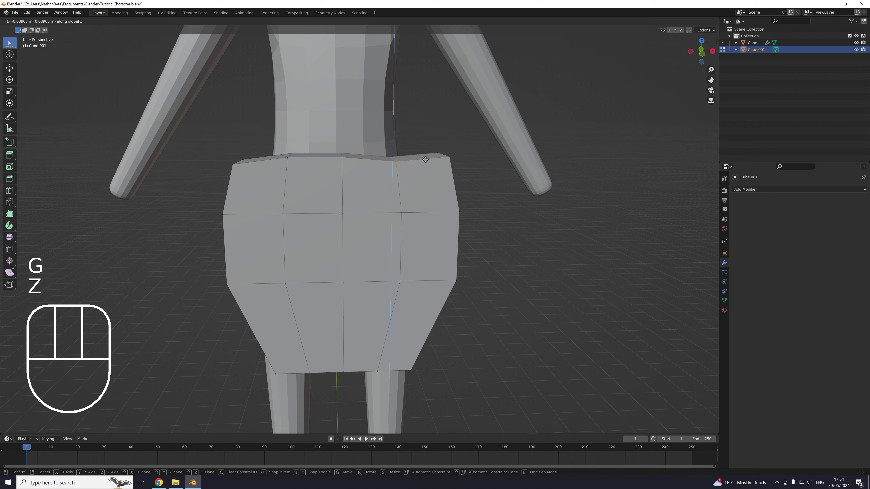
{"action": "left_click", "coordinate": [425, 160]}
Lower the top corner vertices on the palm's +X side along Z to round off the knuckle line.
{"action": "left_click", "coordinate": [448, 157]}
{"action": "key", "text": "g"}
{"action": "key", "text": "z"}
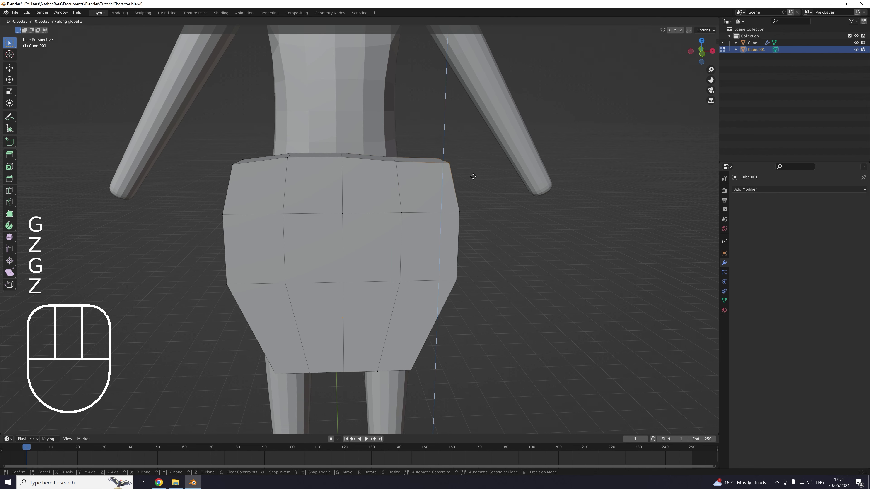
{"action": "left_click", "coordinate": [472, 185]}
Extrude the four top faces of the palm upward with Extrude Individual Faces to start four separate fingers, and switch to front view.
{"action": "scroll", "coordinate": [431, 179], "scroll_direction": "down", "scroll_amount": 3}
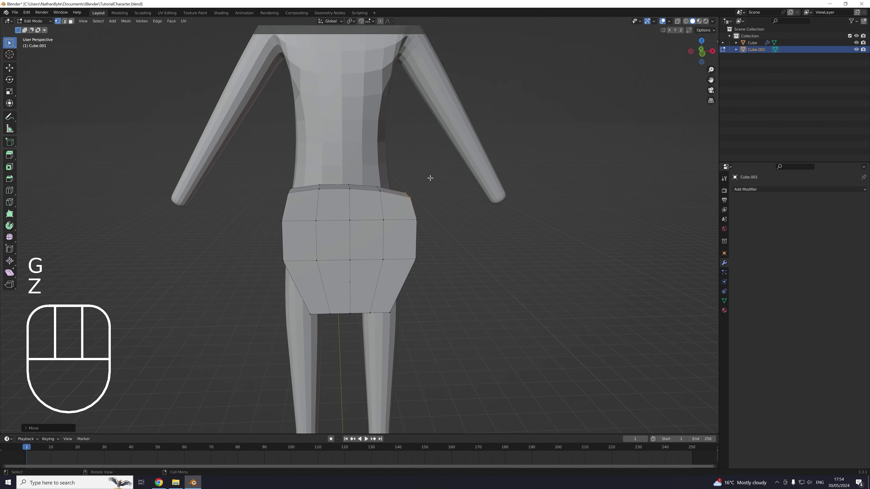
{"action": "mouse_move", "coordinate": [431, 179]}
{"action": "middle_mouse_down"}
{"action": "mouse_move", "coordinate": [443, 169]}
{"action": "mouse_move", "coordinate": [425, 180]}
{"action": "middle_mouse_up"}
{"action": "scroll", "coordinate": [420, 188], "scroll_direction": "up", "scroll_amount": 5}
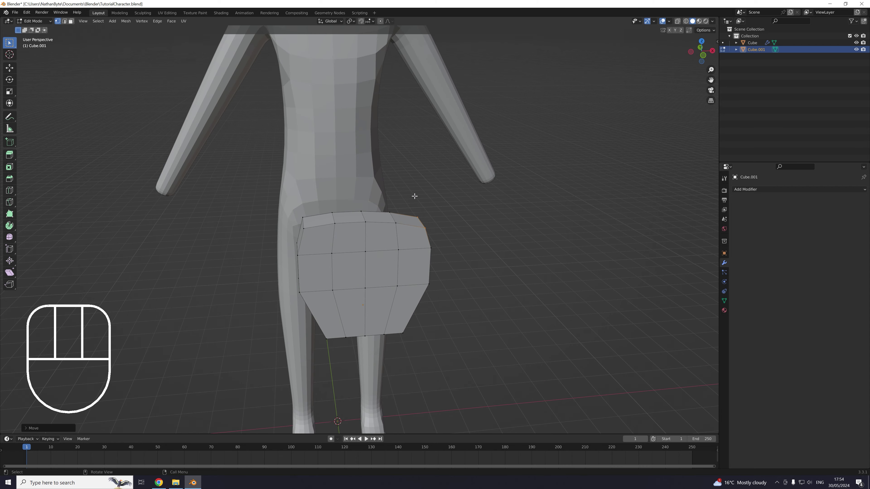
{"action": "left_click", "coordinate": [71, 21]}
{"action": "left_click", "coordinate": [287, 214]}
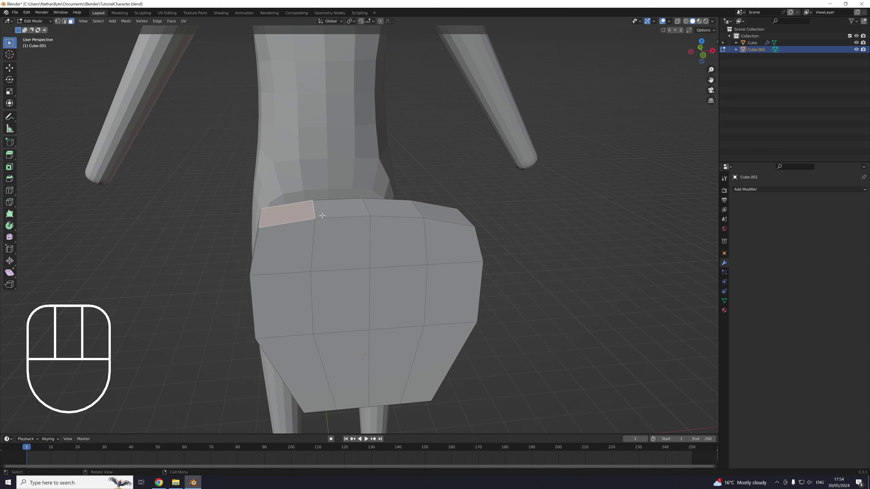
{"action": "left_click", "coordinate": [341, 208], "text": "shift"}
{"action": "left_click", "coordinate": [396, 208], "text": "shift"}
{"action": "left_click", "coordinate": [438, 215], "text": "shift"}
{"action": "scroll", "coordinate": [456, 208], "scroll_direction": "down", "scroll_amount": 2}
{"action": "middle_click_drag", "start_coordinate": [456, 208], "coordinate": [474, 235]}
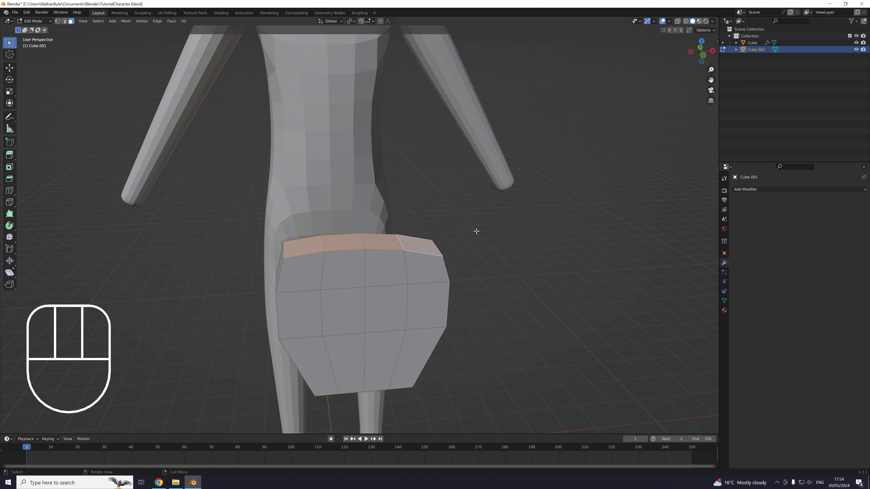
{"action": "key", "text": "alt+e"}
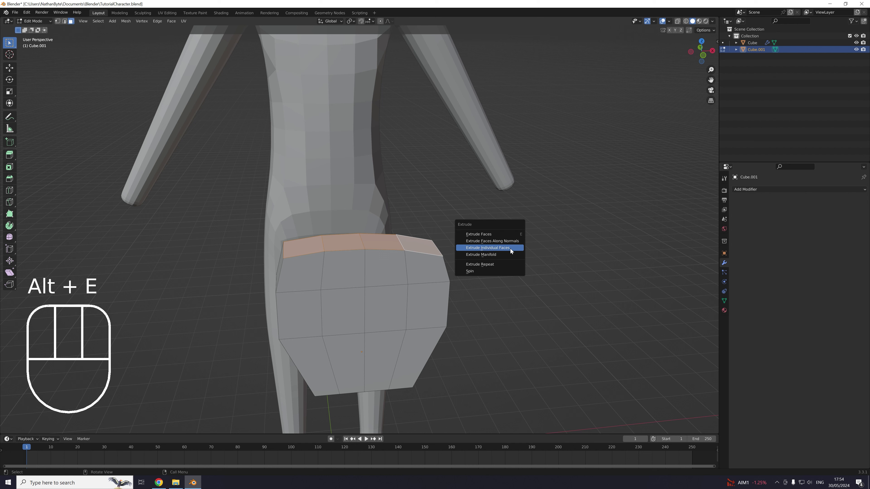
{"action": "left_click", "coordinate": [510, 249]}
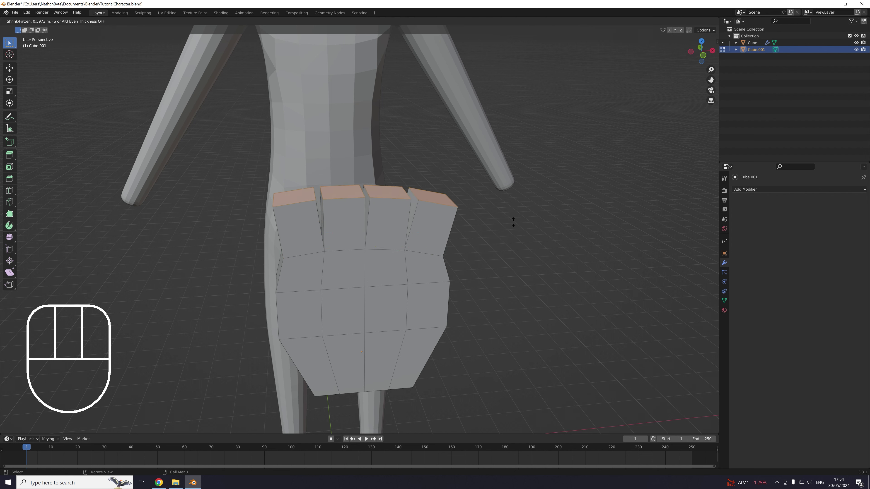
{"action": "left_click", "coordinate": [546, 202]}
{"action": "key", "text": "KP_1"}
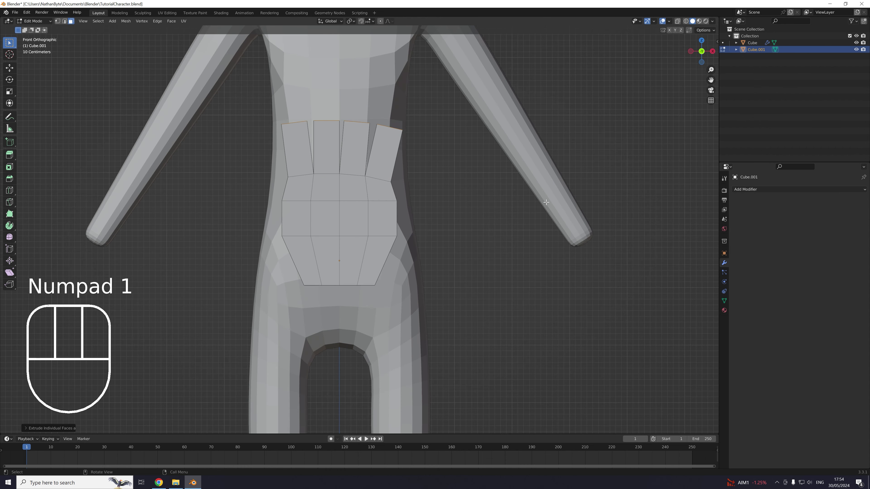
Scale down the tip face of the finger on the hand's -X side to taper that finger.
{"action": "middle_click_drag", "start_coordinate": [418, 150], "coordinate": [446, 187]}
{"action": "scroll", "coordinate": [319, 138], "scroll_direction": "up", "scroll_amount": 2}
{"action": "left_click", "coordinate": [312, 148]}
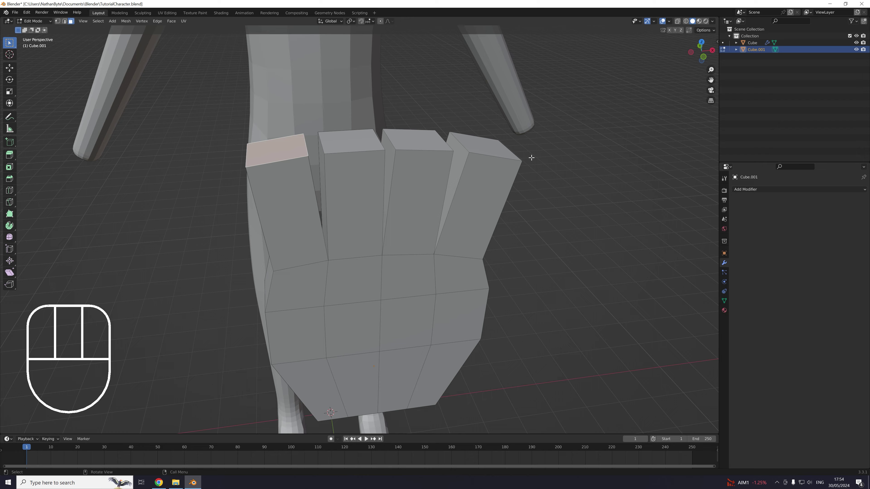
{"action": "mouse_move", "coordinate": [531, 157]}
{"action": "middle_mouse_down"}
{"action": "mouse_move", "coordinate": [536, 146]}
{"action": "mouse_move", "coordinate": [530, 159]}
{"action": "middle_mouse_up"}
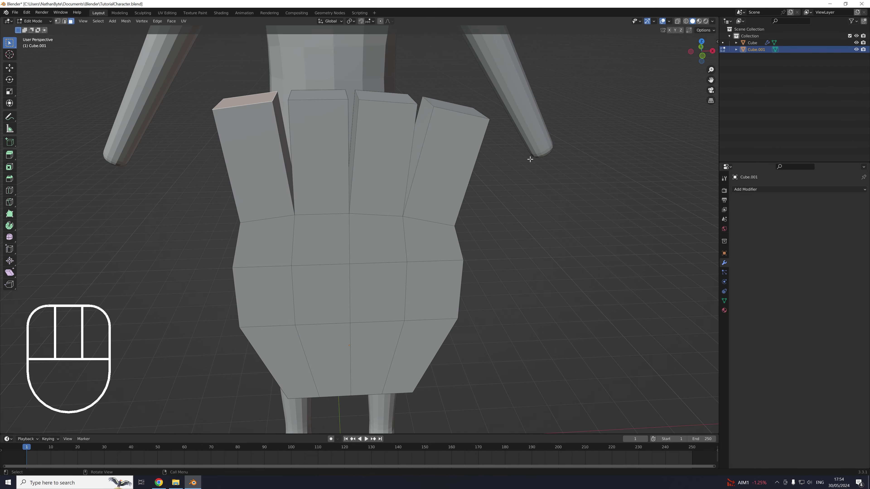
{"action": "key", "text": "s"}
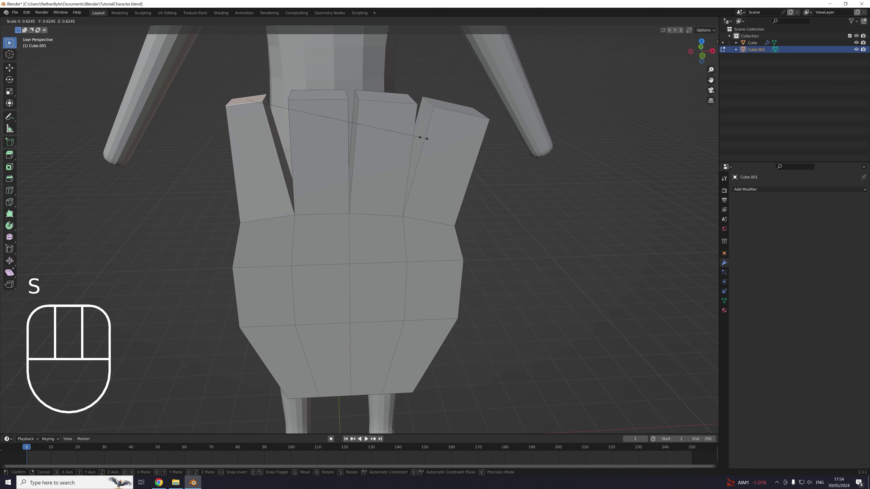
{"action": "left_click", "coordinate": [439, 140]}
Scale down the tip faces of the other three fingers one at a time, the +X outer one to about 0.59.
{"action": "left_click", "coordinate": [318, 94]}
{"action": "middle_click_drag", "start_coordinate": [407, 113], "coordinate": [507, 170]}
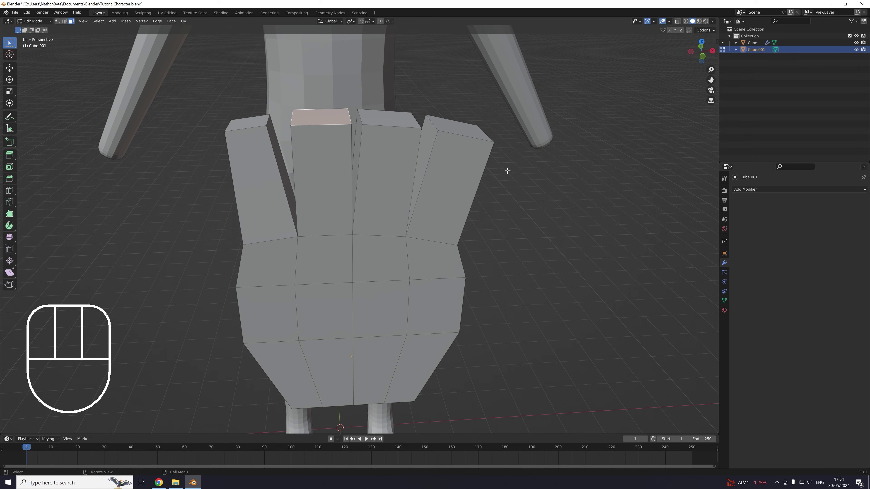
{"action": "key", "text": "s"}
{"action": "left_click", "coordinate": [433, 148]}
{"action": "left_click", "coordinate": [388, 118]}
{"action": "key", "text": "s"}
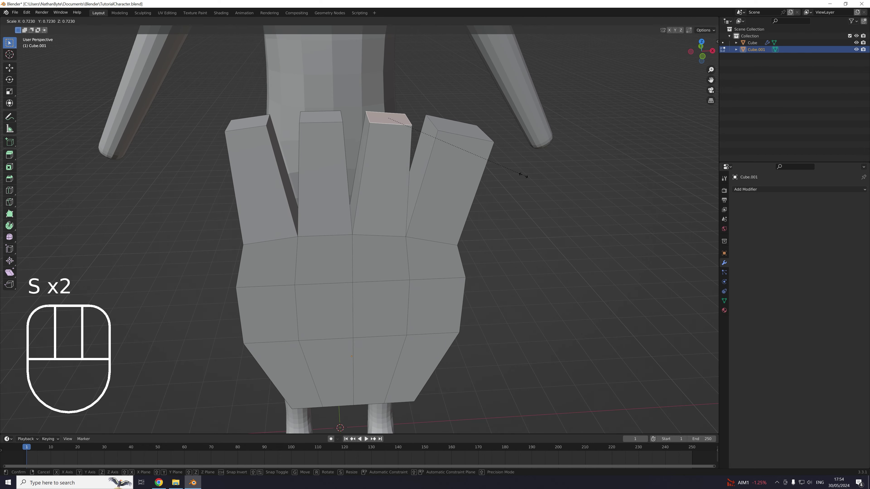
{"action": "left_click", "coordinate": [523, 174]}
{"action": "left_click", "coordinate": [459, 135]}
{"action": "key", "text": "s"}
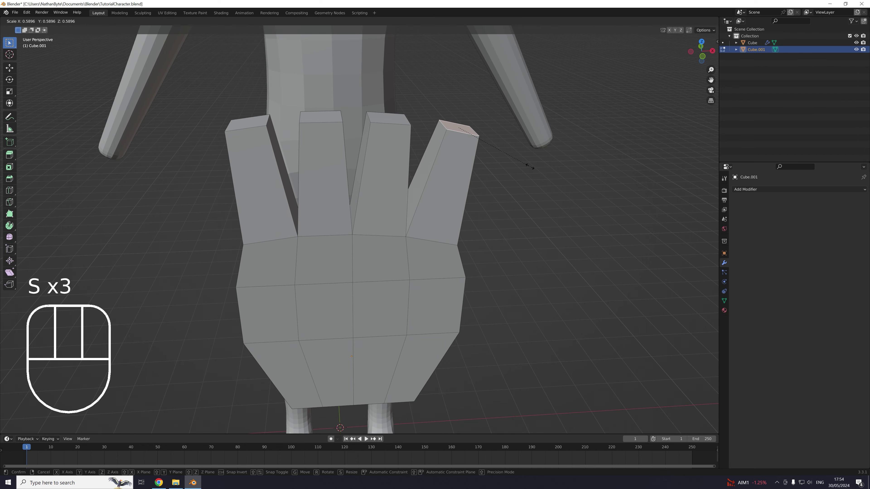
{"action": "left_click", "coordinate": [530, 167]}
In front view, move the +X outer finger's tip inward about 0.06 m and down about 0.13 m.
{"action": "scroll", "coordinate": [527, 166], "scroll_direction": "down", "scroll_amount": 3}
{"action": "middle_click_drag", "start_coordinate": [526, 165], "coordinate": [525, 148]}
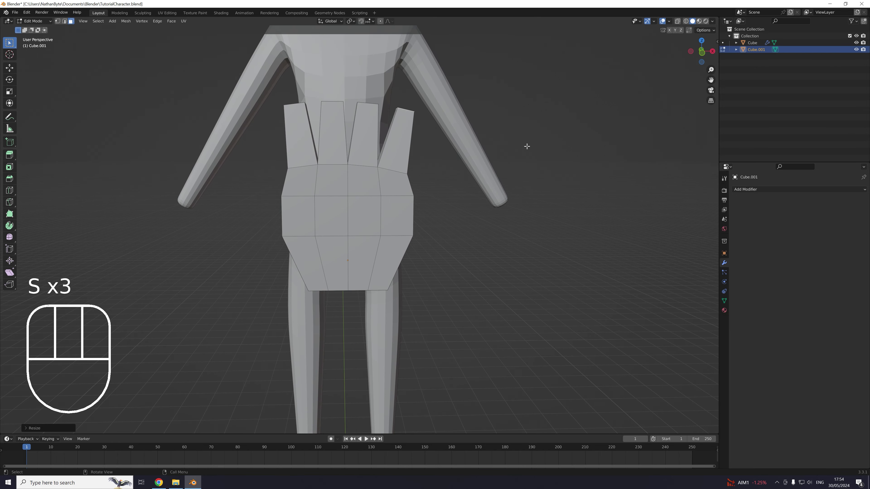
{"action": "key", "text": "KP_1"}
{"action": "key", "text": "g"}
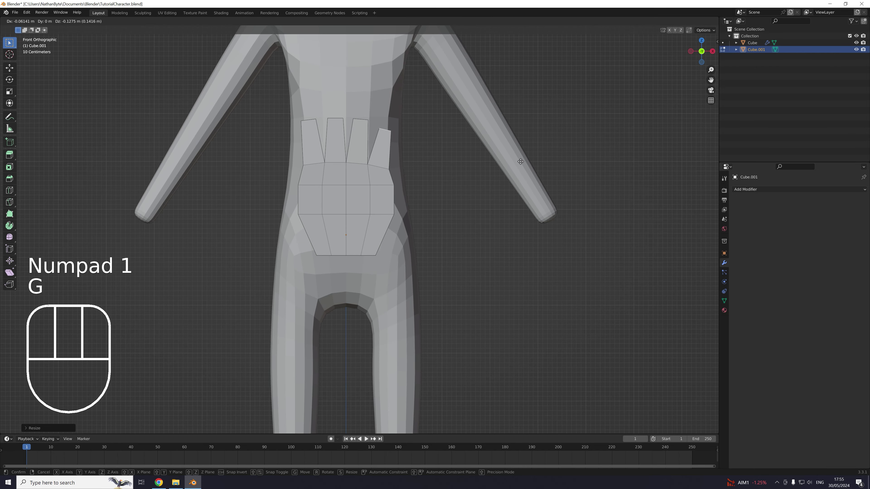
{"action": "left_click", "coordinate": [520, 161]}
Move the -X outer finger's tip face about 0.05 m along X and about 0.09 m down.
{"action": "middle_click_drag", "start_coordinate": [423, 148], "coordinate": [310, 135]}
{"action": "left_click", "coordinate": [301, 154]}
{"action": "key", "text": "KP_1"}
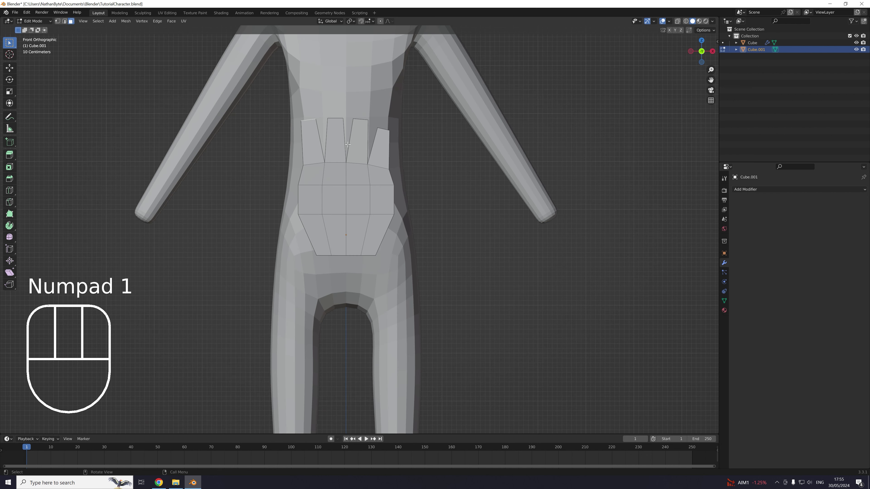
{"action": "key", "text": "g"}
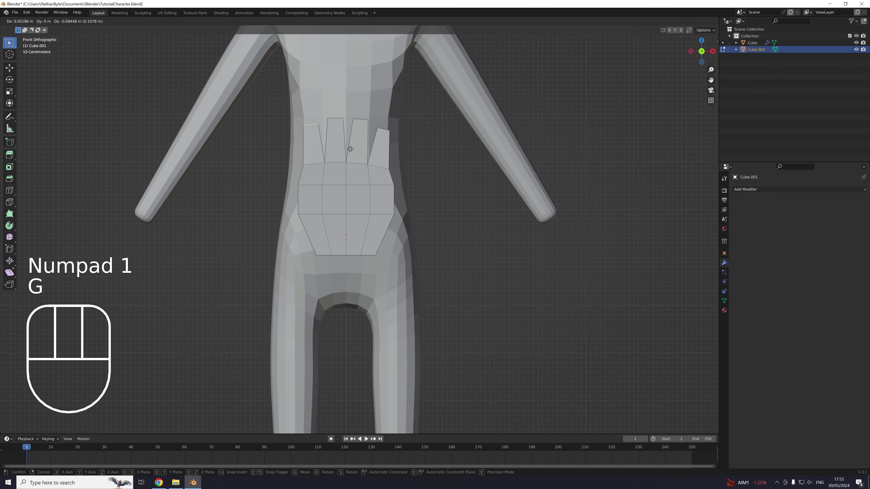
{"action": "left_click", "coordinate": [350, 149]}
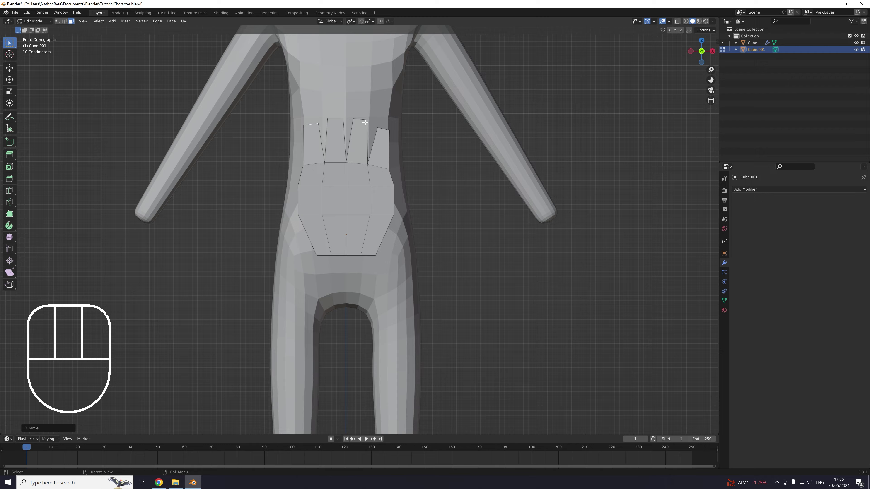
Lower the tip face of the middle finger nearer the +X side by about 0.05 m in front view.
{"action": "middle_click_drag", "start_coordinate": [382, 136], "coordinate": [375, 142]}
{"action": "left_click", "coordinate": [374, 140]}
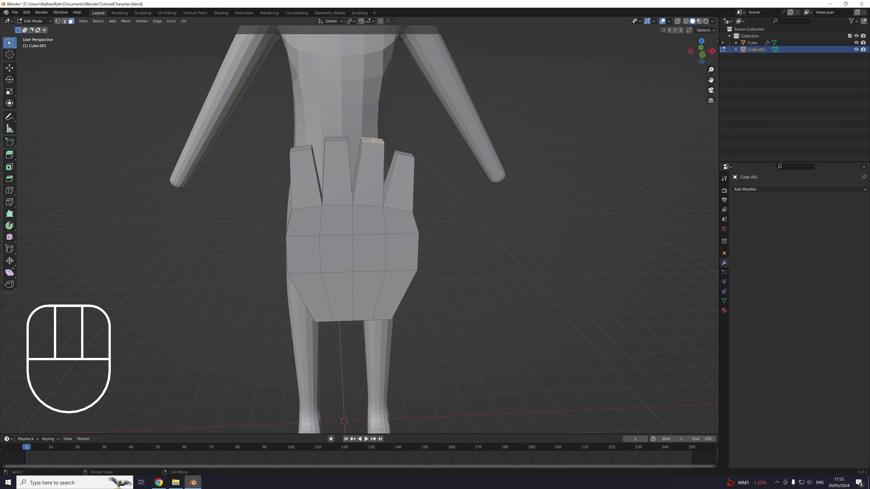
{"action": "key", "text": "KP_1"}
{"action": "key", "text": "g"}
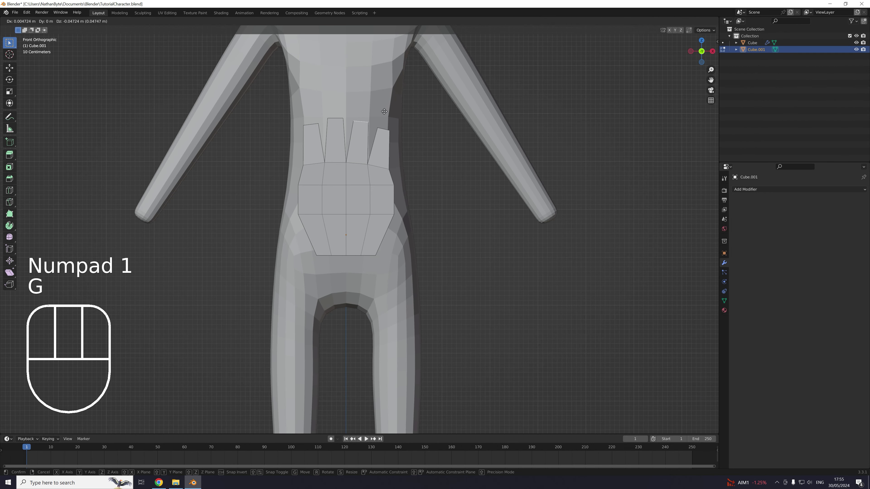
{"action": "left_click", "coordinate": [384, 111]}
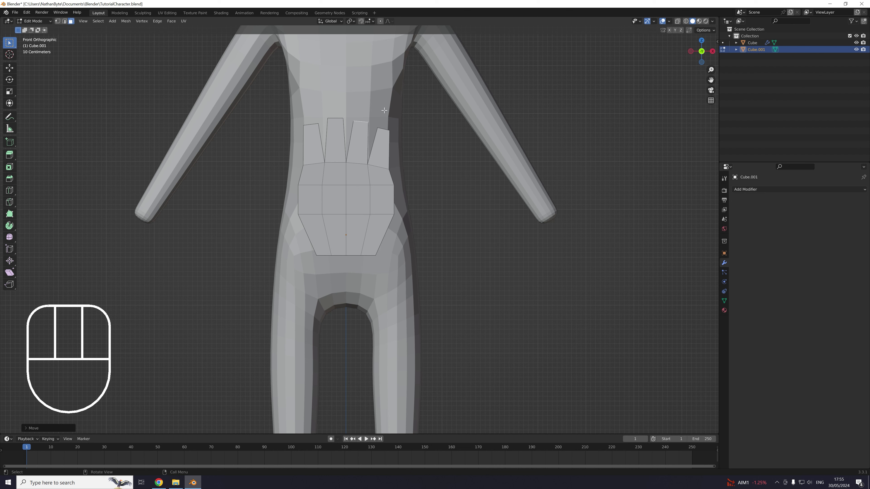
Extrude the four fingertip faces upward together to add a second segment to every finger.
{"action": "middle_click_drag", "start_coordinate": [384, 111], "coordinate": [389, 161]}
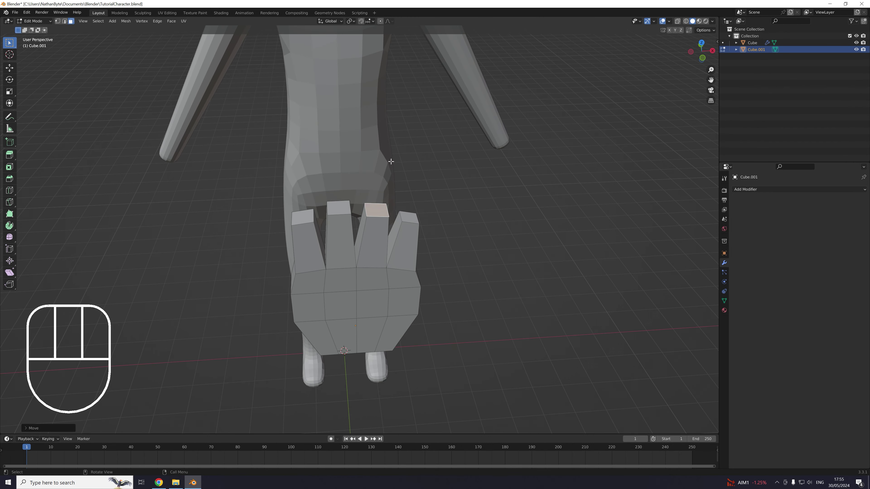
{"action": "scroll", "coordinate": [389, 162], "scroll_direction": "up", "scroll_amount": 1}
{"action": "left_click", "coordinate": [285, 212]}
{"action": "left_click", "coordinate": [334, 198], "text": "shift"}
{"action": "left_click", "coordinate": [382, 204], "text": "shift"}
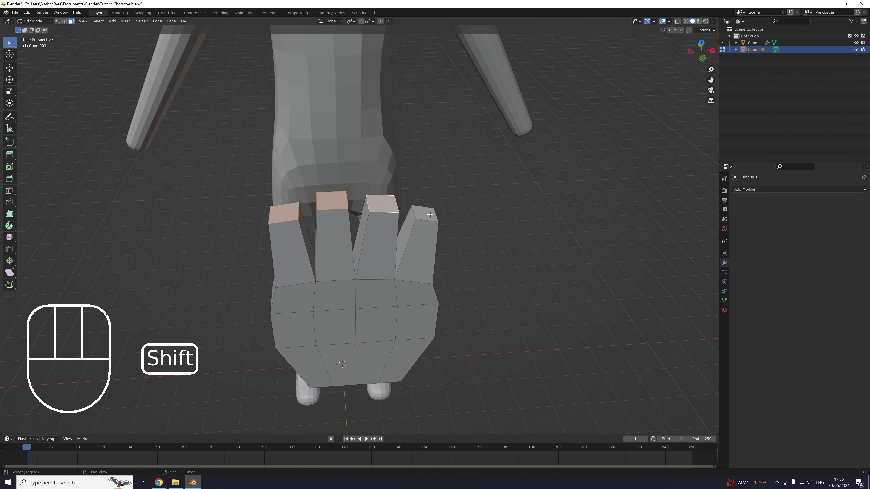
{"action": "left_click", "coordinate": [425, 213], "text": "shift"}
{"action": "key", "text": "KP_1"}
{"action": "middle_click_drag", "start_coordinate": [419, 125], "coordinate": [454, 229], "text": "shift"}
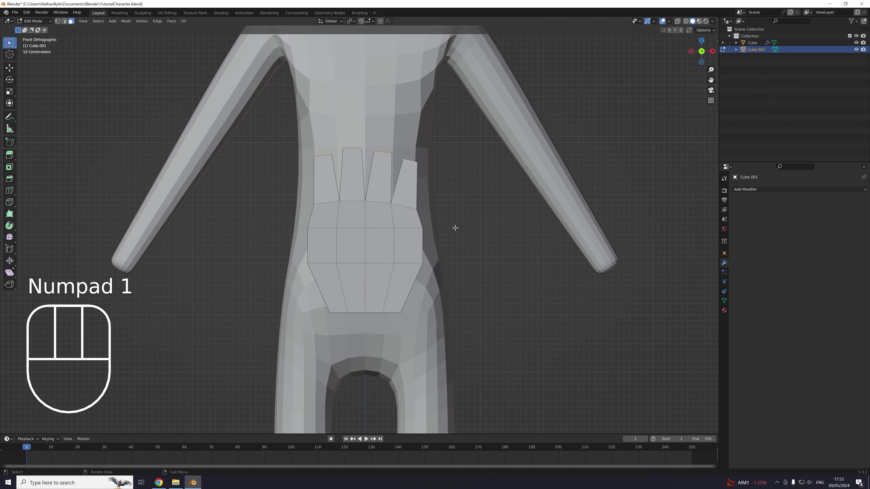
{"action": "key", "text": "e"}
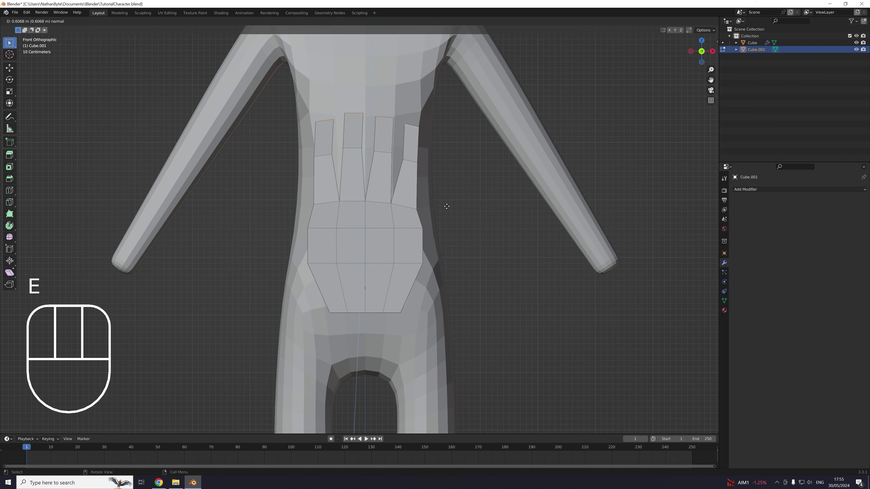
{"action": "left_click", "coordinate": [443, 193]}
Scale down the -X outer finger's new tip and shift it about 0.1 m outward and 0.03 m down.
{"action": "middle_click_drag", "start_coordinate": [389, 142], "coordinate": [399, 189]}
{"action": "left_click", "coordinate": [324, 198]}
{"action": "middle_click_drag", "start_coordinate": [455, 229], "coordinate": [447, 202]}
{"action": "key", "text": "s"}
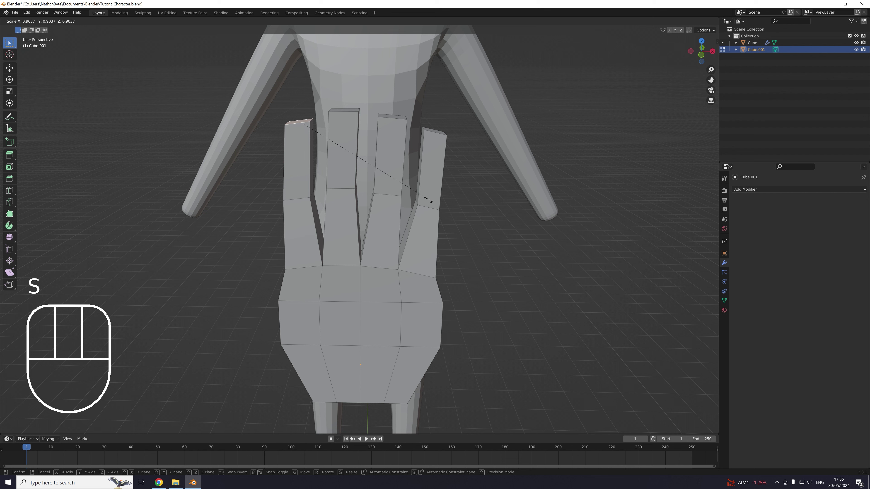
{"action": "left_click", "coordinate": [403, 187]}
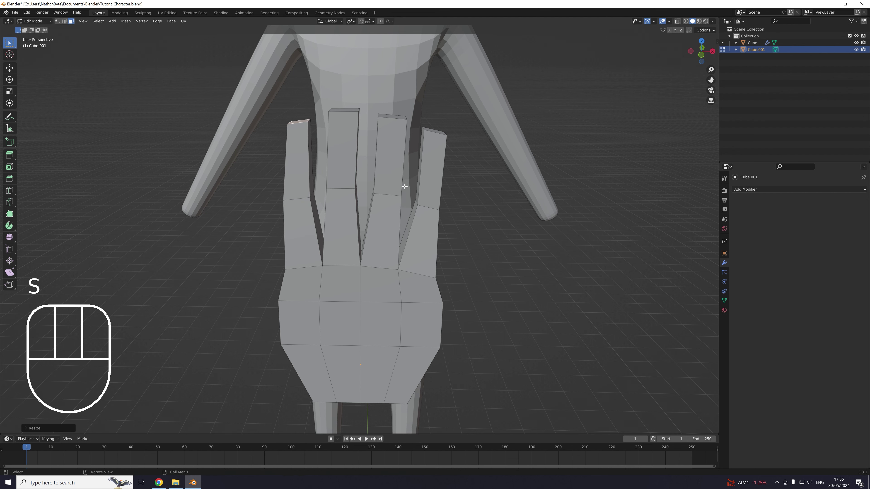
{"action": "key", "text": "KP_1"}
{"action": "key", "text": "g"}
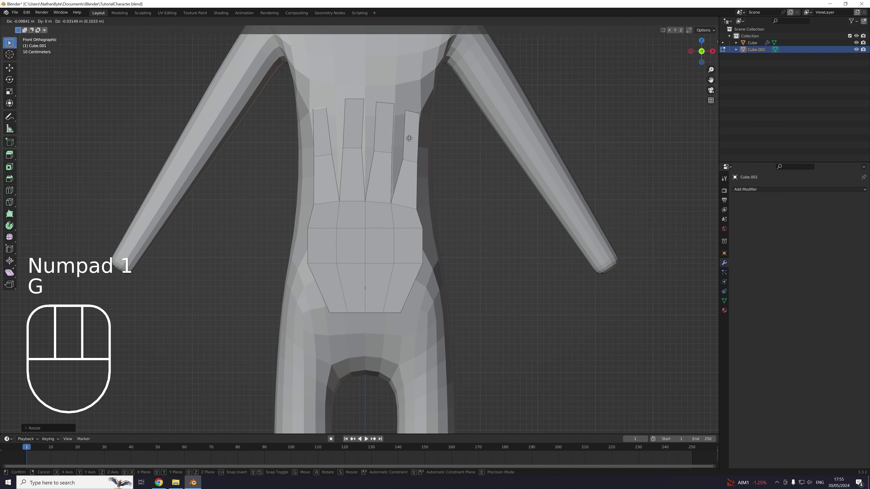
{"action": "left_click", "coordinate": [409, 137]}
Scale down the new tip of the second finger from the -X side and reposition it slightly in front view.
{"action": "middle_click_drag", "start_coordinate": [409, 137], "coordinate": [428, 149]}
{"action": "key", "text": "s"}
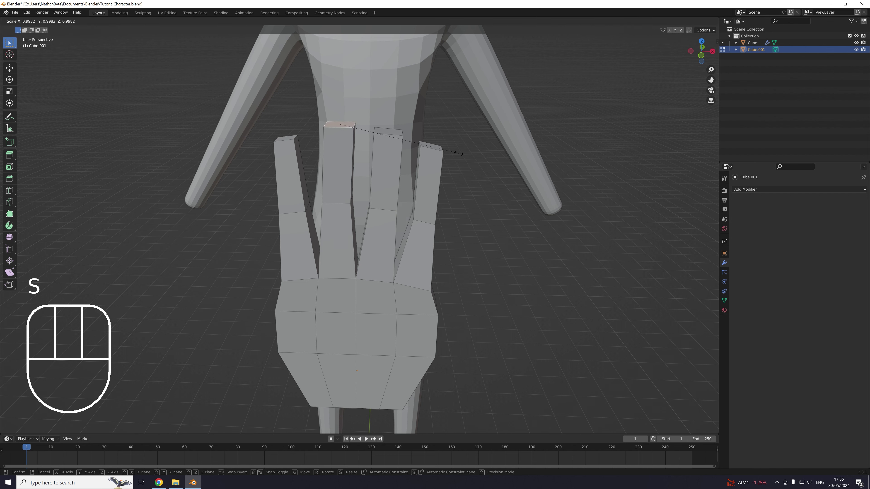
{"action": "left_click", "coordinate": [428, 149]}
{"action": "key", "text": "KP_1"}
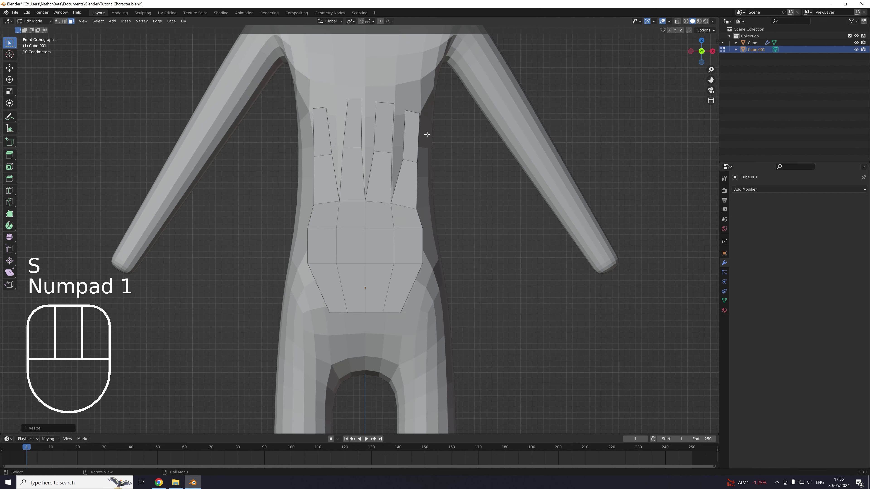
{"action": "key", "text": "g"}
{"action": "left_click", "coordinate": [427, 135]}
Scale down the new tip of the third finger from the -X side and shift it slightly in front view.
{"action": "middle_click_drag", "start_coordinate": [427, 135], "coordinate": [387, 153]}
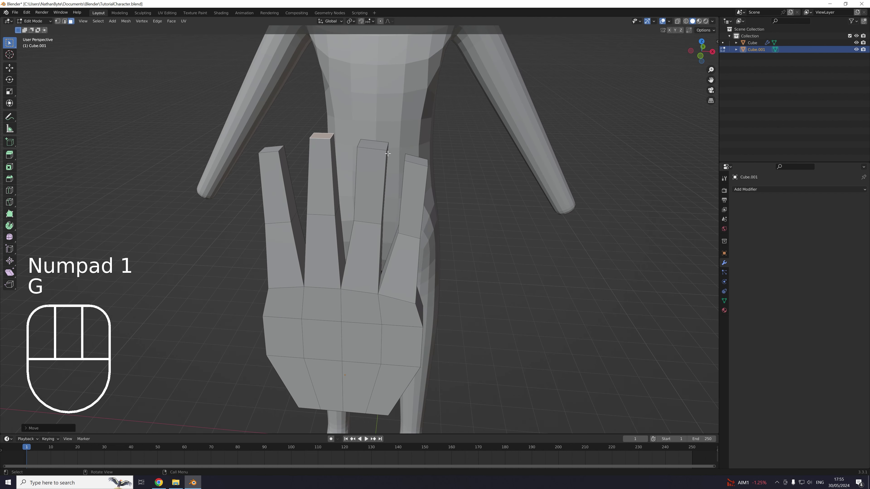
{"action": "key", "text": "g"}
{"action": "key", "text": "KP_1"}
{"action": "key", "text": "s"}
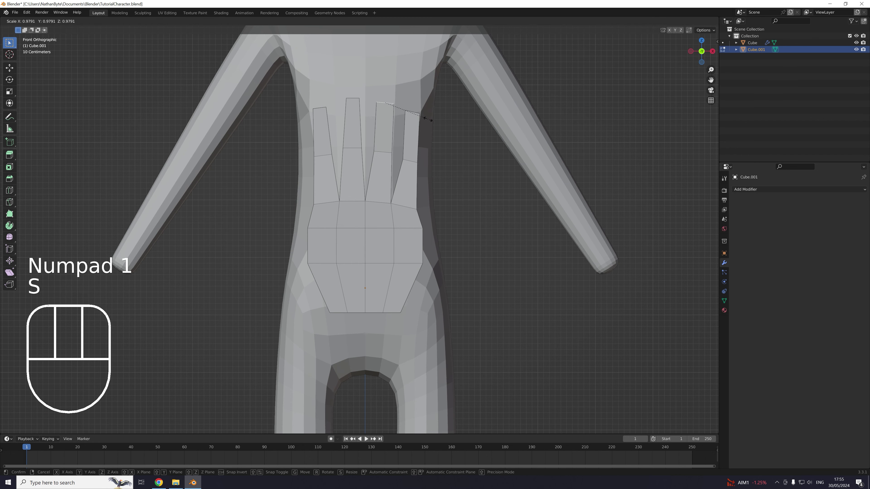
{"action": "left_click", "coordinate": [415, 113]}
{"action": "middle_click_drag", "start_coordinate": [415, 113], "coordinate": [411, 148]}
{"action": "key", "text": "KP_1"}
{"action": "key", "text": "g"}
{"action": "left_click", "coordinate": [434, 126]}
Lower the +X outer finger's new tip, scale it to about 0.63, and raise it about 0.07 m to make a shorter finger.
{"action": "left_click", "coordinate": [406, 148]}
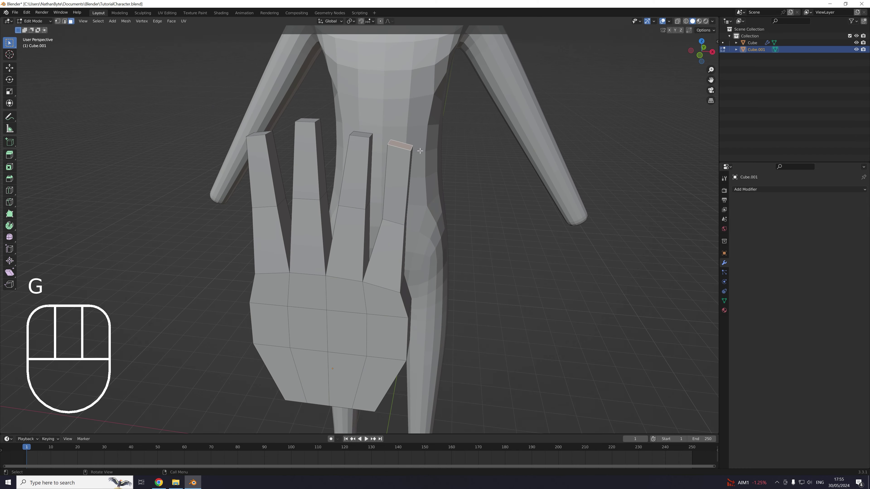
{"action": "key", "text": "KP_1"}
{"action": "key", "text": "g"}
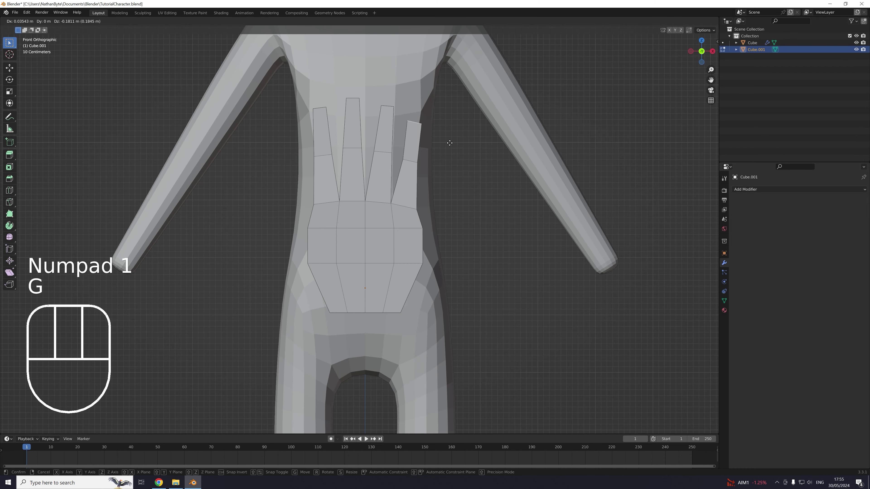
{"action": "left_click", "coordinate": [451, 151]}
{"action": "key", "text": "s"}
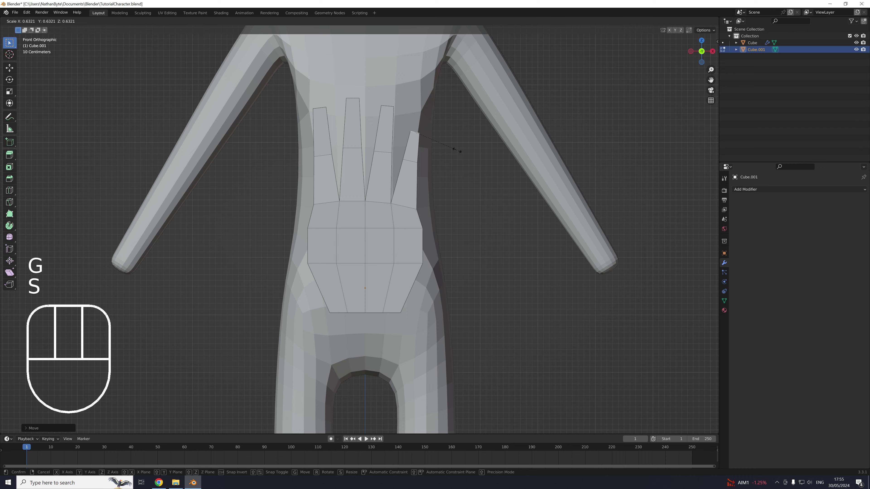
{"action": "left_click", "coordinate": [457, 150]}
{"action": "key", "text": "g"}
{"action": "left_click", "coordinate": [456, 146]}
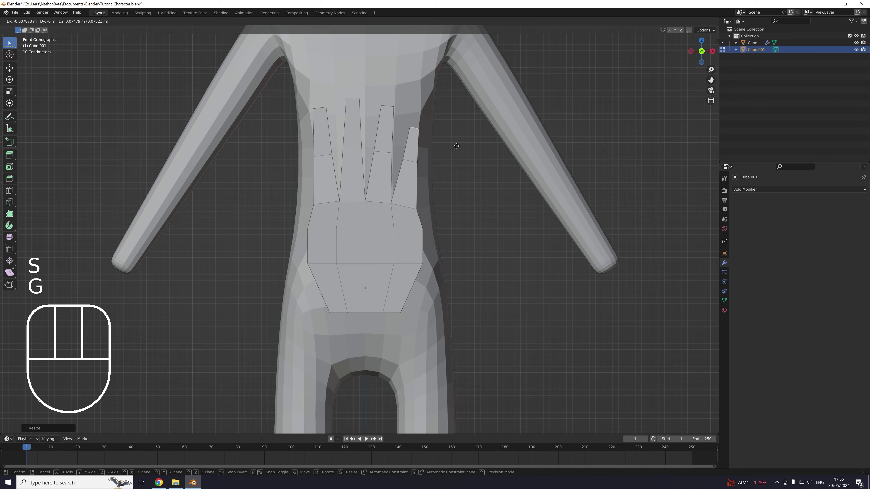
Select the middle side face on the palm's -X side as the base of the thumb.
{"action": "scroll", "coordinate": [443, 159], "scroll_direction": "down", "scroll_amount": 4}
{"action": "middle_click_drag", "start_coordinate": [443, 160], "coordinate": [437, 187]}
{"action": "middle_click_drag", "start_coordinate": [438, 187], "coordinate": [424, 153], "text": "shift"}
{"action": "scroll", "coordinate": [425, 153], "scroll_direction": "up", "scroll_amount": 3}
{"action": "mouse_move", "coordinate": [424, 153]}
{"action": "middle_mouse_down"}
{"action": "mouse_move", "coordinate": [397, 159]}
{"action": "mouse_move", "coordinate": [435, 163]}
{"action": "mouse_move", "coordinate": [425, 165]}
{"action": "middle_mouse_up"}
{"action": "middle_click_drag", "start_coordinate": [390, 151], "coordinate": [452, 202], "text": "shift"}
{"action": "left_click", "coordinate": [411, 212]}
{"action": "middle_click_drag", "start_coordinate": [425, 174], "coordinate": [441, 187], "text": "shift"}
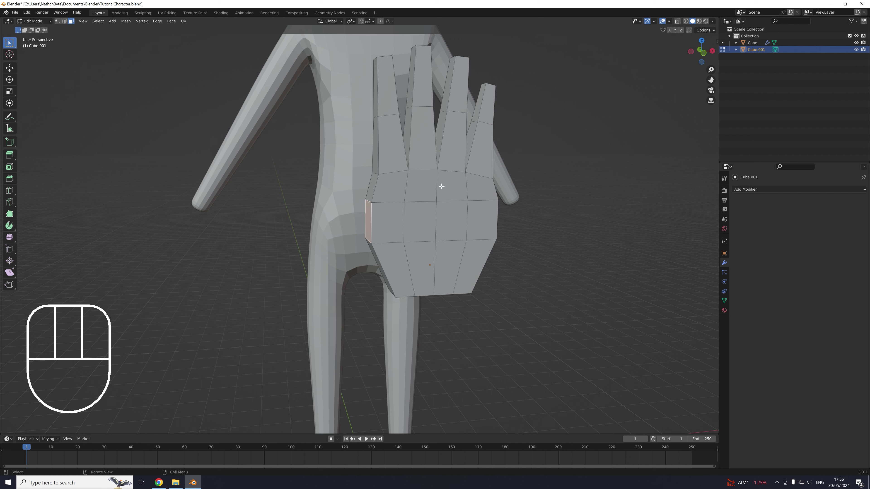
Try to form a straight two-segment thumb by extruding the selected side face twice and scaling down its end.
{"action": "key", "text": "e"}
{"action": "left_click", "coordinate": [469, 206]}
{"action": "key", "text": "e"}
{"action": "left_click", "coordinate": [501, 223]}
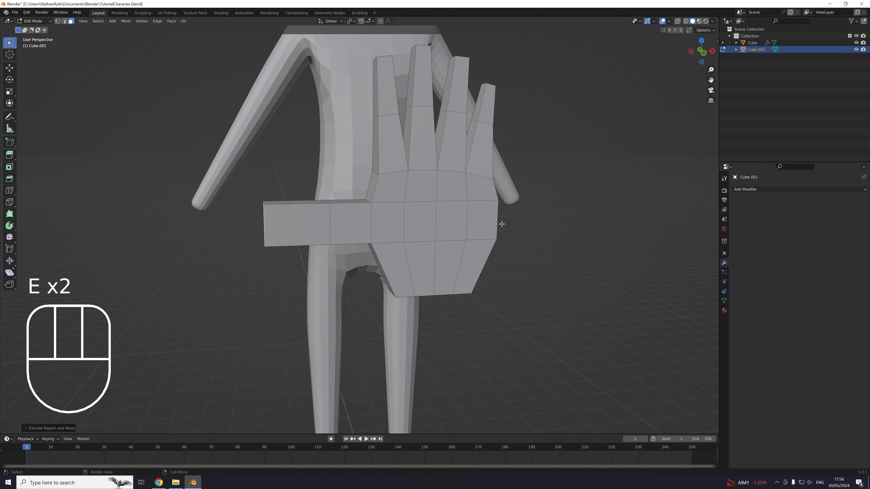
{"action": "key", "text": "s"}
{"action": "left_click", "coordinate": [516, 210]}
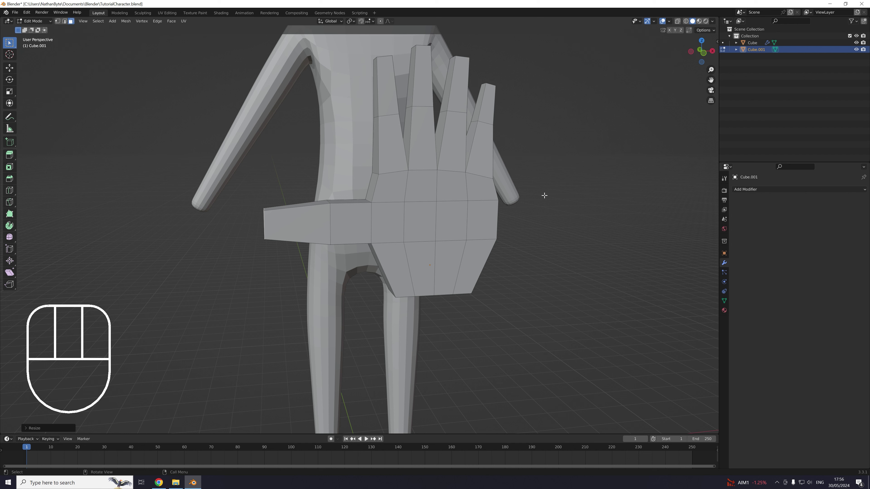
{"action": "key", "text": "ctrl+z"}
{"action": "key", "text": "ctrl+z"}
{"action": "key", "text": "ctrl+z"}
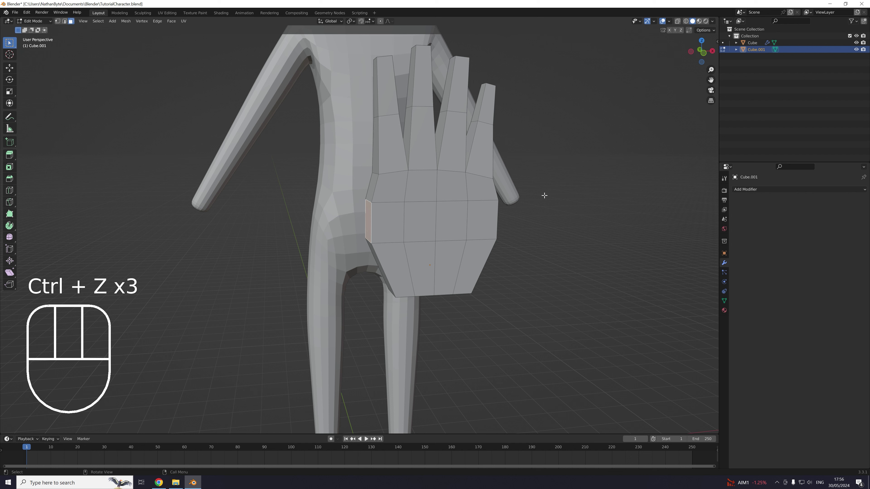
Extrude the selected side face of the palm outward into a short stub for the thumb base.
{"action": "middle_click_drag", "start_coordinate": [471, 228], "coordinate": [429, 222]}
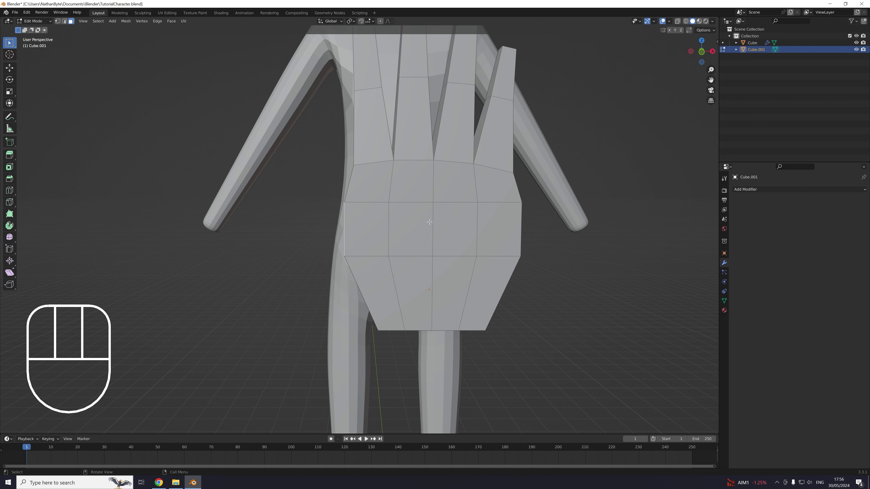
{"action": "key", "text": "e"}
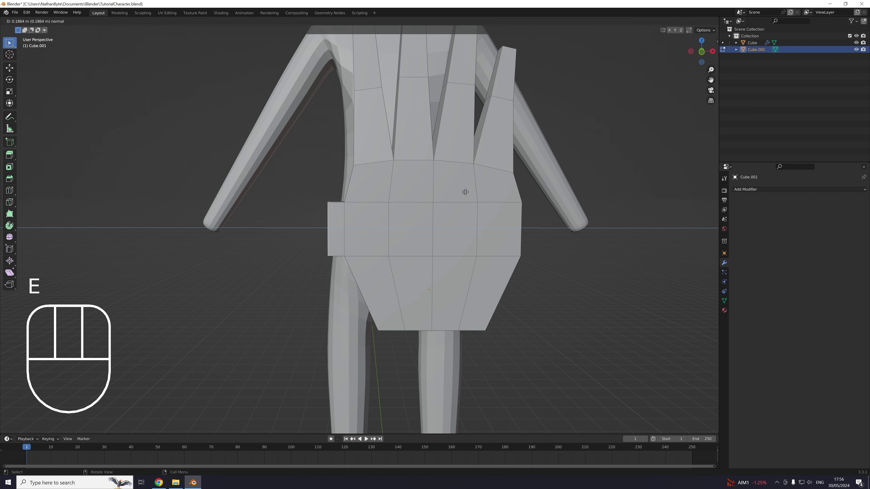
{"action": "left_click", "coordinate": [446, 190]}
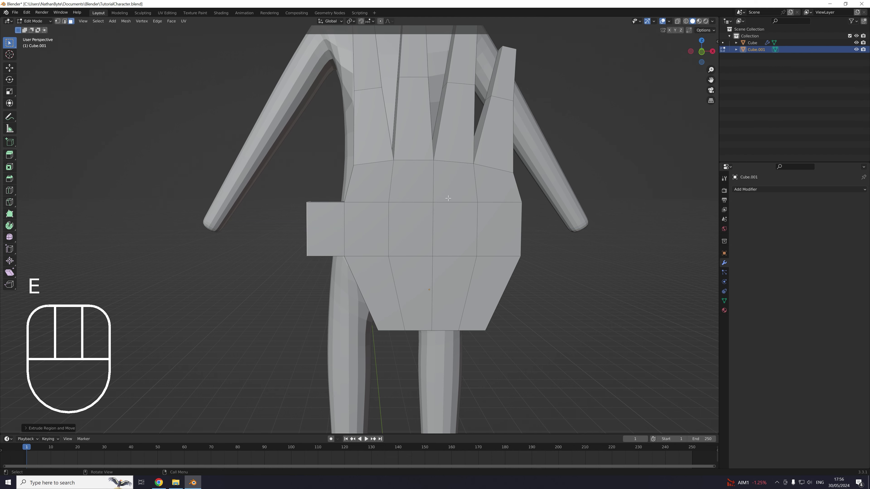
Move the thumb stub's upper outer edge slightly down and toward the palm in front view.
{"action": "middle_click_drag", "start_coordinate": [446, 190], "coordinate": [92, 50]}
{"action": "left_click", "coordinate": [375, 230]}
{"action": "left_click", "coordinate": [57, 21]}
{"action": "middle_click_drag", "start_coordinate": [384, 144], "coordinate": [423, 217]}
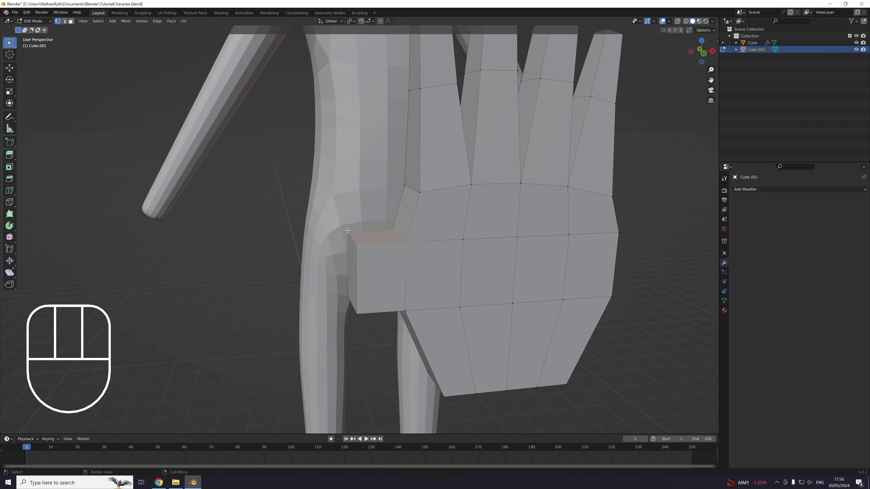
{"action": "key", "text": "KP_1"}
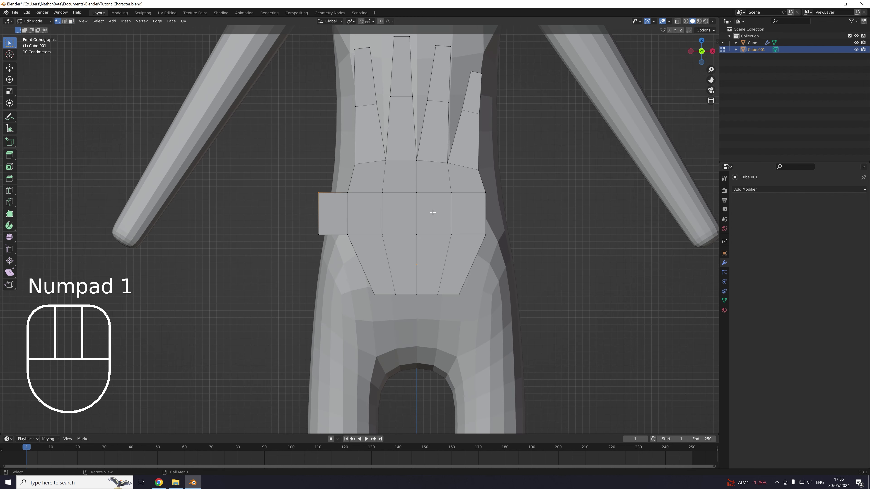
{"action": "key", "text": "g"}
{"action": "left_click", "coordinate": [408, 165]}
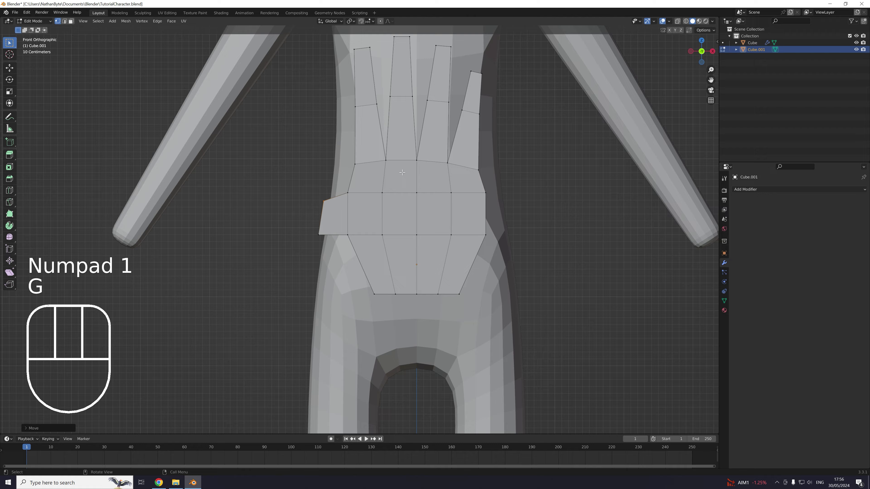
Move the thumb stub's lower outer edge about 0.17 m toward the palm and 0.24 m up in front view.
{"action": "middle_click_drag", "start_coordinate": [409, 165], "coordinate": [425, 247]}
{"action": "key", "text": "KP_1"}
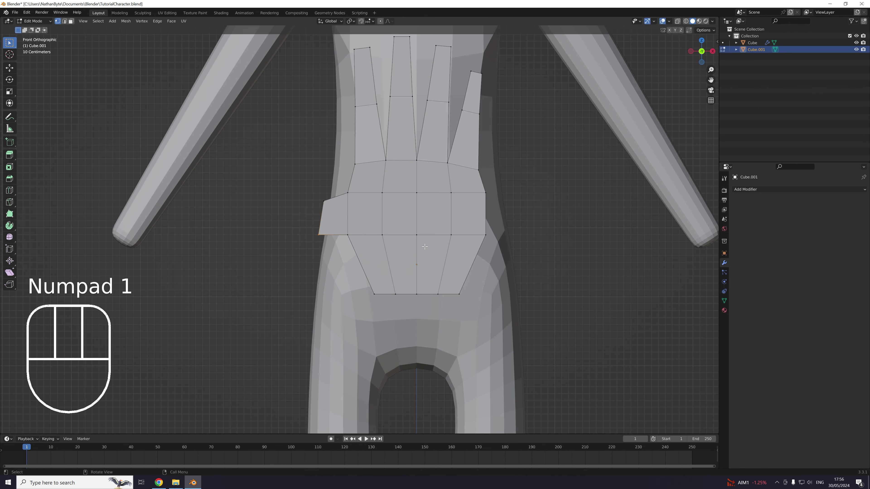
{"action": "key", "text": "g"}
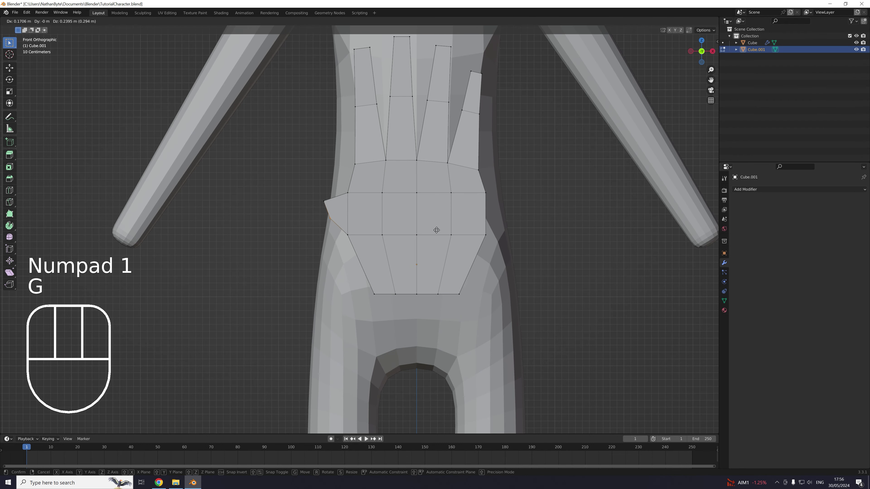
{"action": "left_click", "coordinate": [436, 230]}
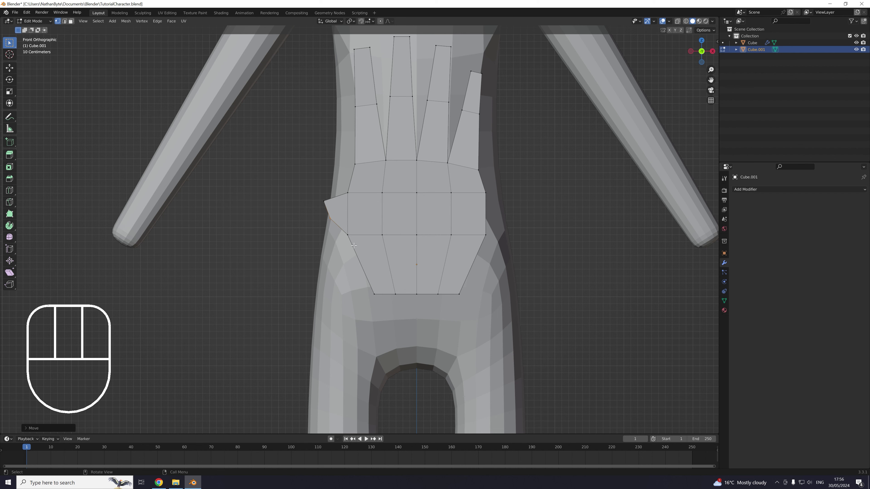
Extrude the thumb stub's angled outer face about 0.72 m along its normal to form the thumb.
{"action": "middle_click_drag", "start_coordinate": [398, 226], "coordinate": [300, 161]}
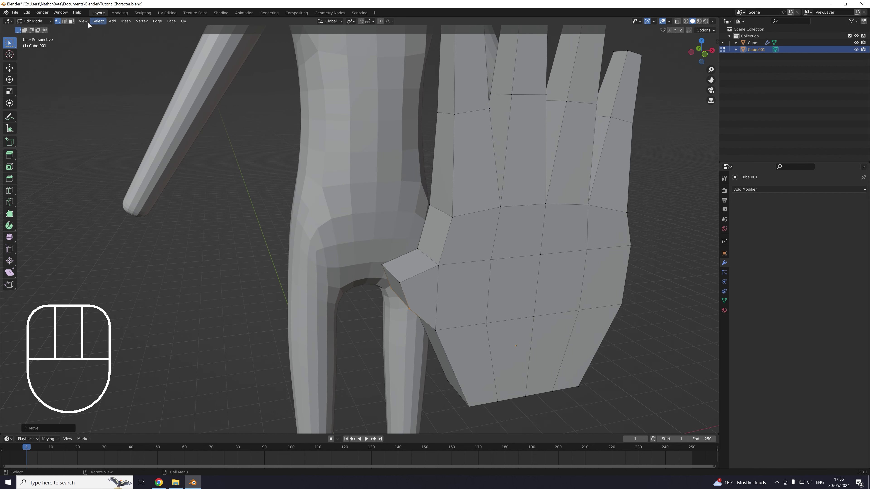
{"action": "left_click", "coordinate": [71, 21]}
{"action": "key", "text": "KP_1"}
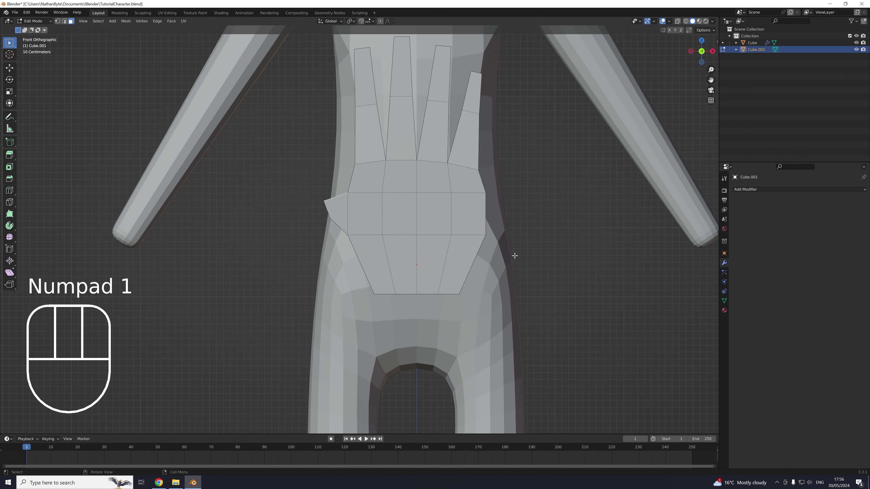
{"action": "key", "text": "e"}
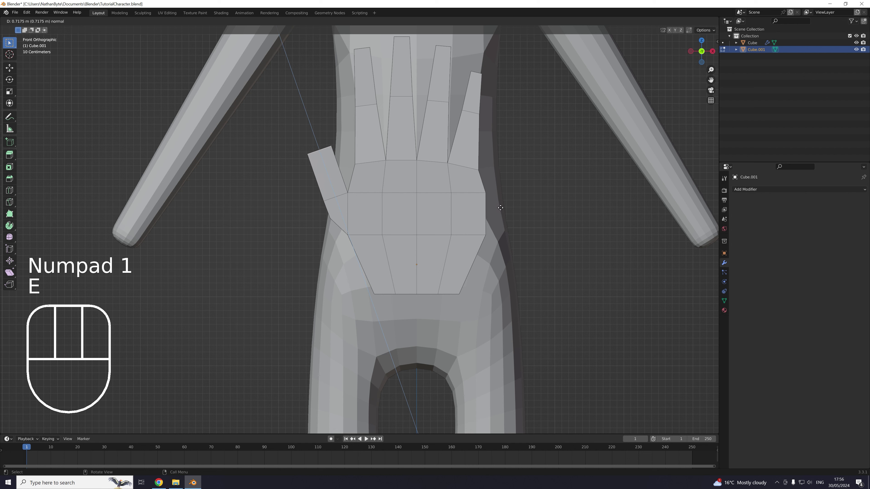
{"action": "left_click", "coordinate": [500, 207]}
Scale down the thumb's tip face, shift it toward the fingers and rotate it slightly in front view.
{"action": "key", "text": "s"}
{"action": "left_click", "coordinate": [469, 189]}
{"action": "key", "text": "g"}
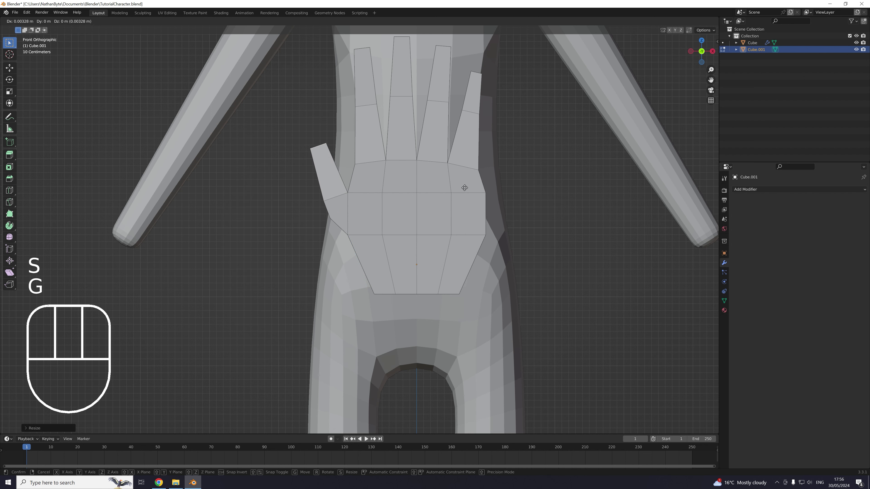
{"action": "left_click", "coordinate": [470, 187]}
{"action": "key", "text": "r"}
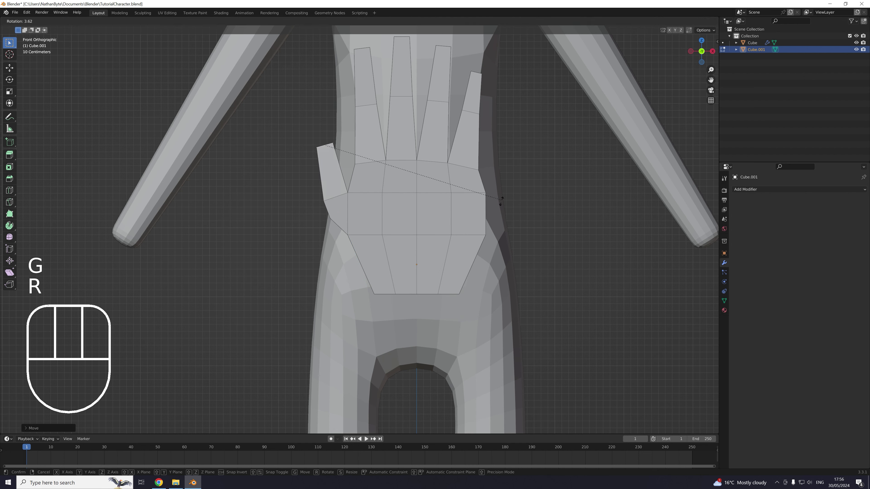
{"action": "left_click", "coordinate": [500, 220]}
{"action": "key", "text": "g"}
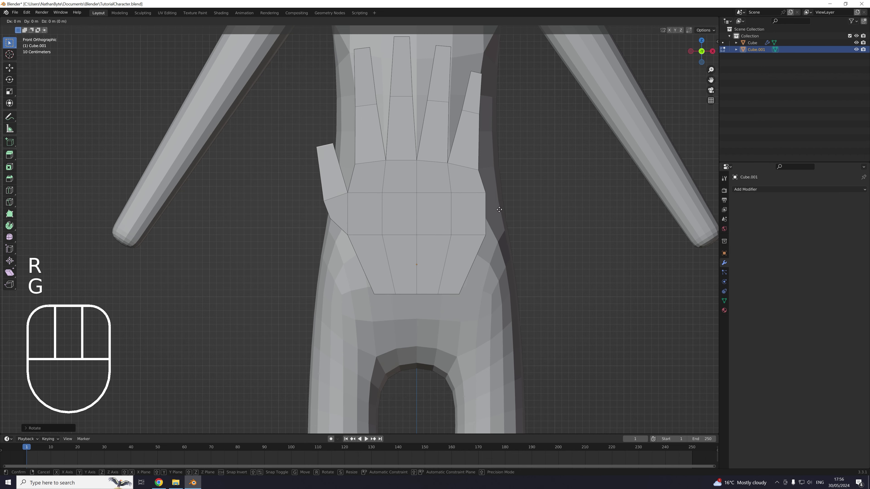
{"action": "left_click", "coordinate": [498, 208]}
Leave mesh editing and add a Subdivision Surface modifier to the hand.
{"action": "scroll", "coordinate": [487, 206], "scroll_direction": "down", "scroll_amount": 5}
{"action": "middle_click_drag", "start_coordinate": [452, 209], "coordinate": [473, 228]}
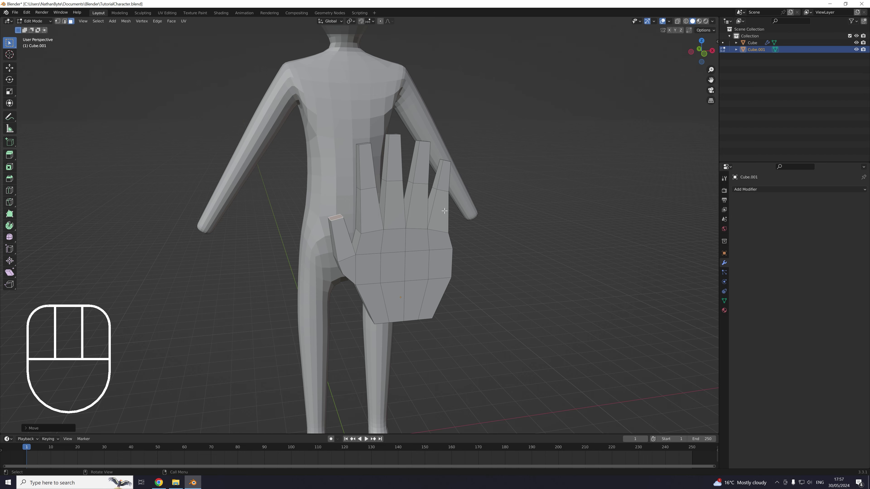
{"action": "middle_click_drag", "start_coordinate": [444, 211], "coordinate": [393, 207]}
{"action": "scroll", "coordinate": [401, 209], "scroll_direction": "up", "scroll_amount": 3}
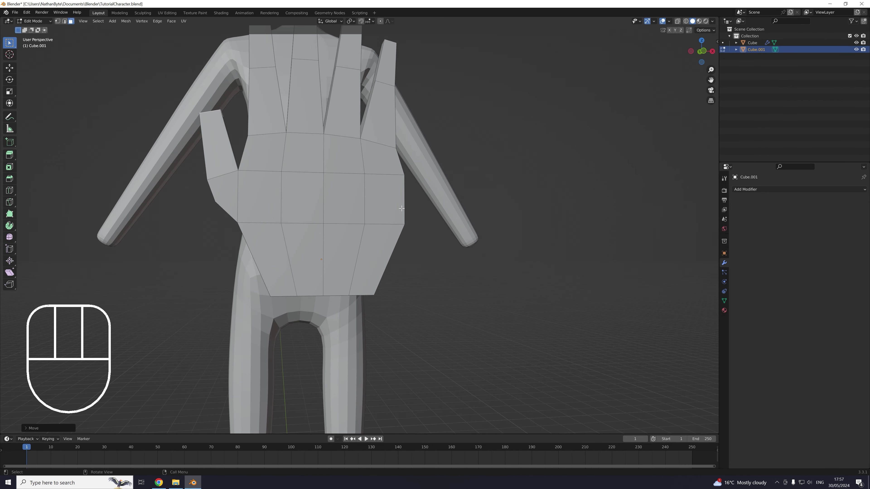
{"action": "middle_click_drag", "start_coordinate": [295, 218], "coordinate": [396, 250]}
{"action": "key", "text": "Tab"}
{"action": "scroll", "coordinate": [387, 245], "scroll_direction": "down", "scroll_amount": 1}
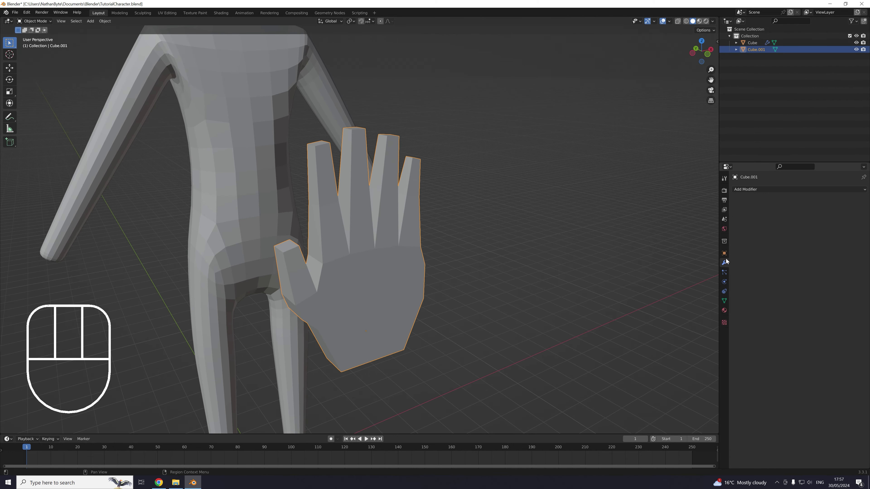
{"action": "left_click", "coordinate": [749, 190]}
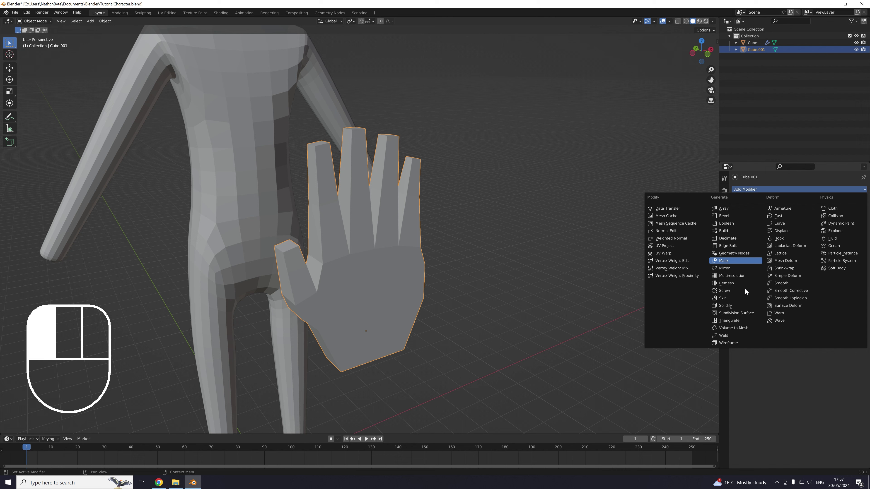
{"action": "left_click", "coordinate": [746, 313]}
{"action": "scroll", "coordinate": [526, 301], "scroll_direction": "down", "scroll_amount": 3}
{"action": "middle_click_drag", "start_coordinate": [482, 272], "coordinate": [487, 223]}
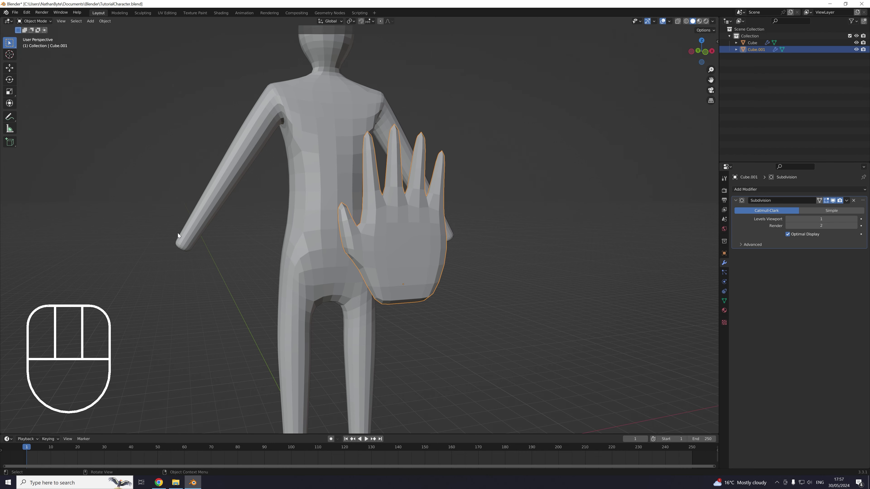
Move the palm's -X side edge just below the thumb base down about 0.2 m in front view.
{"action": "middle_click_drag", "start_coordinate": [414, 248], "coordinate": [396, 194]}
{"action": "key", "text": "Tab"}
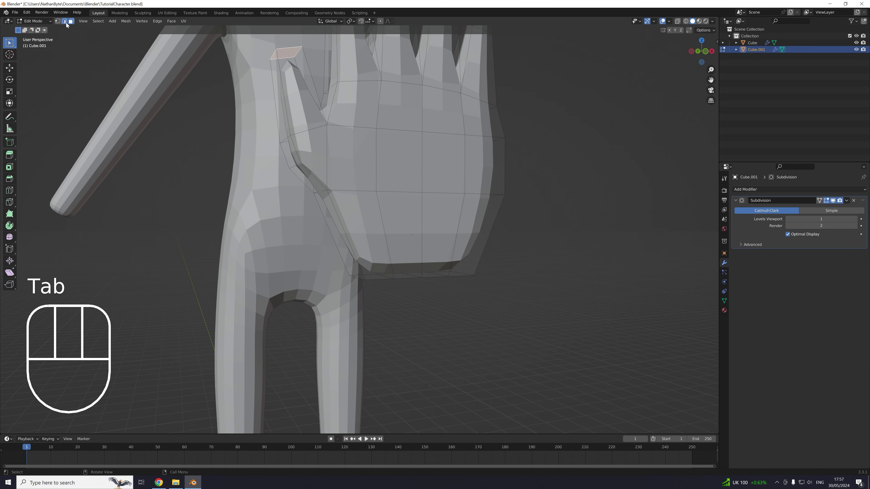
{"action": "left_click", "coordinate": [322, 193]}
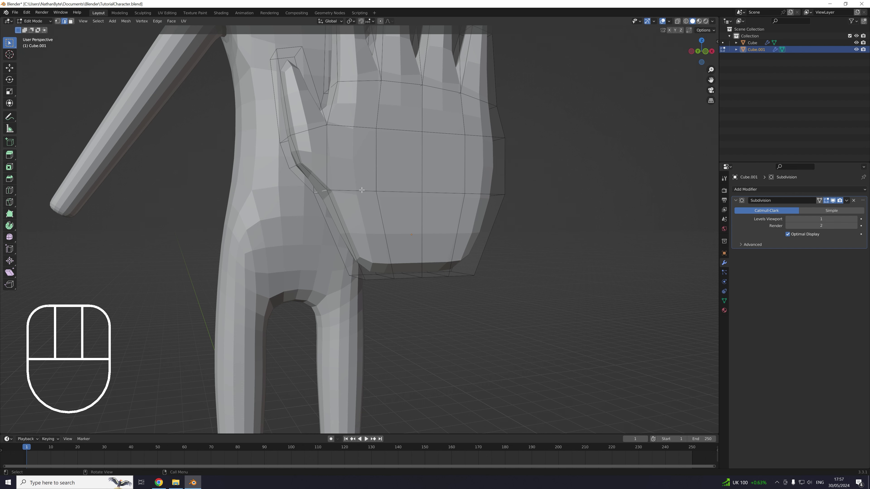
{"action": "key", "text": "KP_1"}
{"action": "key", "text": "g"}
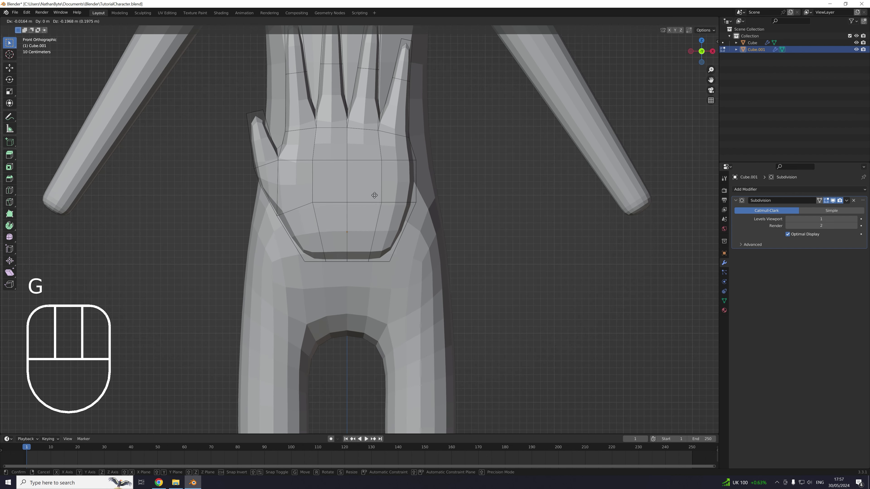
{"action": "left_click", "coordinate": [376, 193]}
Lengthen the thumb by moving its tip face up about 0.21 m and slightly outward in front view.
{"action": "middle_click_drag", "start_coordinate": [376, 193], "coordinate": [288, 217]}
{"action": "left_click", "coordinate": [71, 20]}
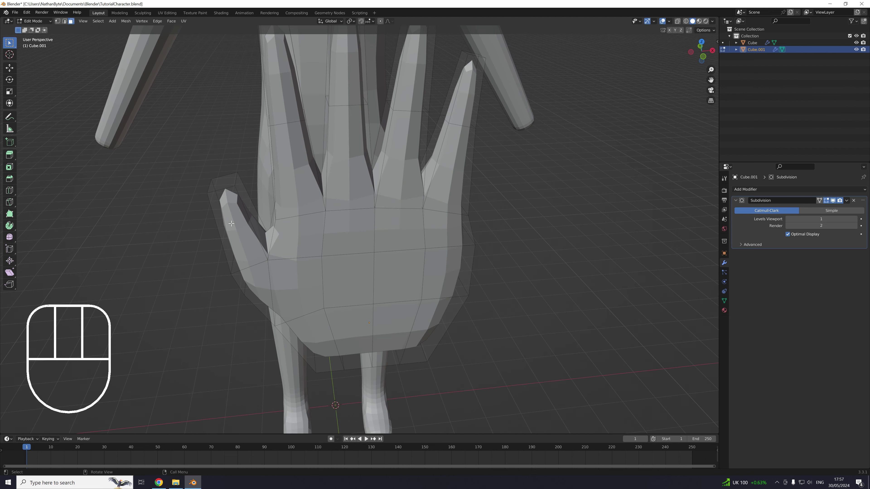
{"action": "left_click", "coordinate": [226, 188]}
{"action": "key", "text": "KP_1"}
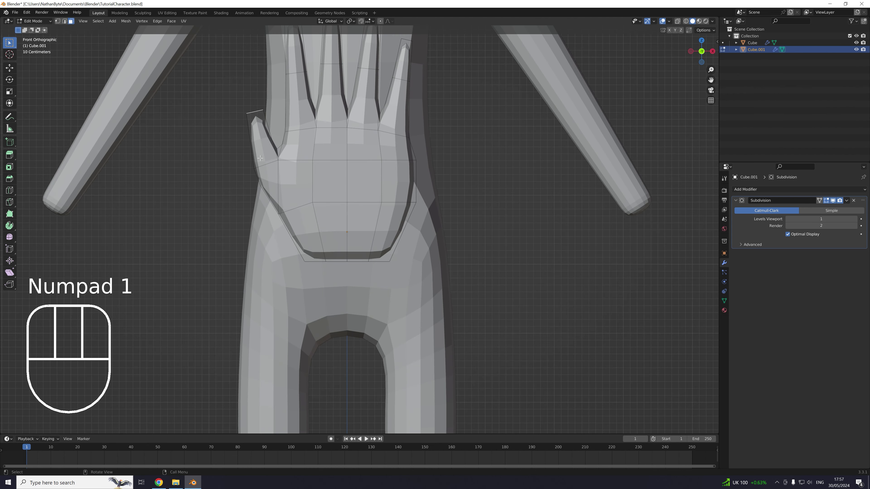
{"action": "key", "text": "g"}
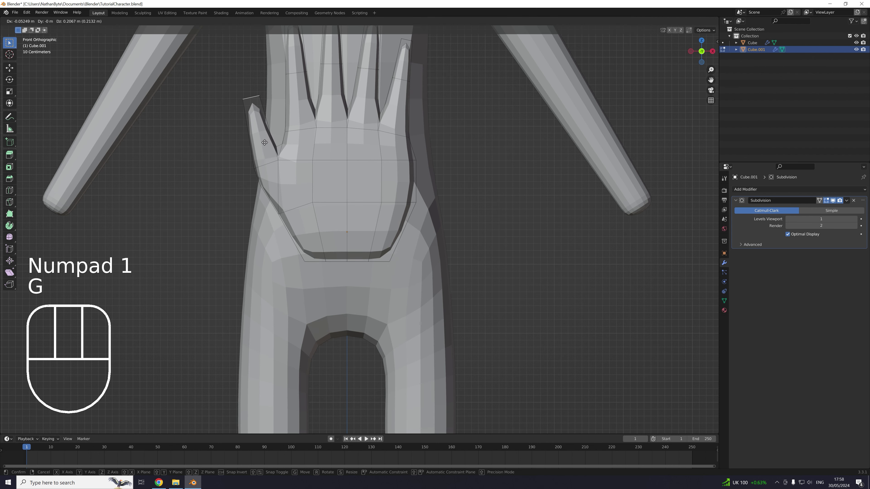
{"action": "left_click", "coordinate": [263, 143]}
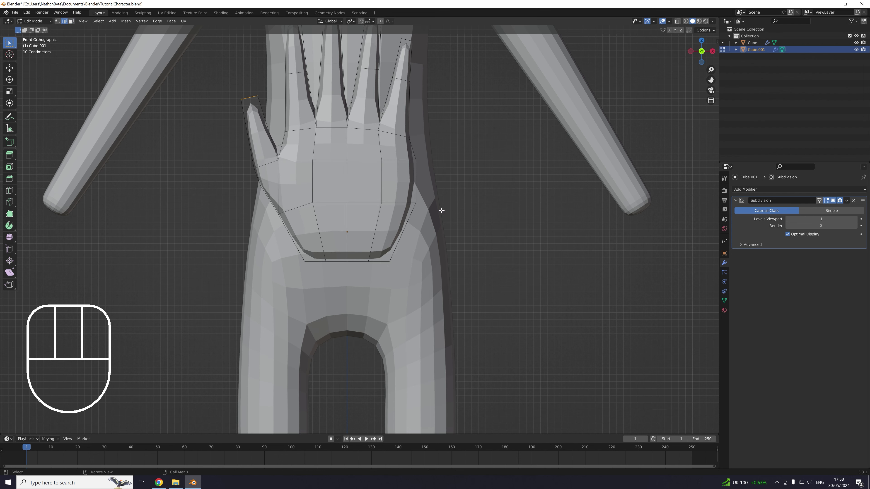
Move the two horizontal edges on the palm's +X side inward about 0.15 m in front view.
{"action": "middle_click_drag", "start_coordinate": [441, 210], "coordinate": [300, 209]}
{"action": "left_click", "coordinate": [297, 206]}
{"action": "left_click", "coordinate": [302, 145], "text": "shift"}
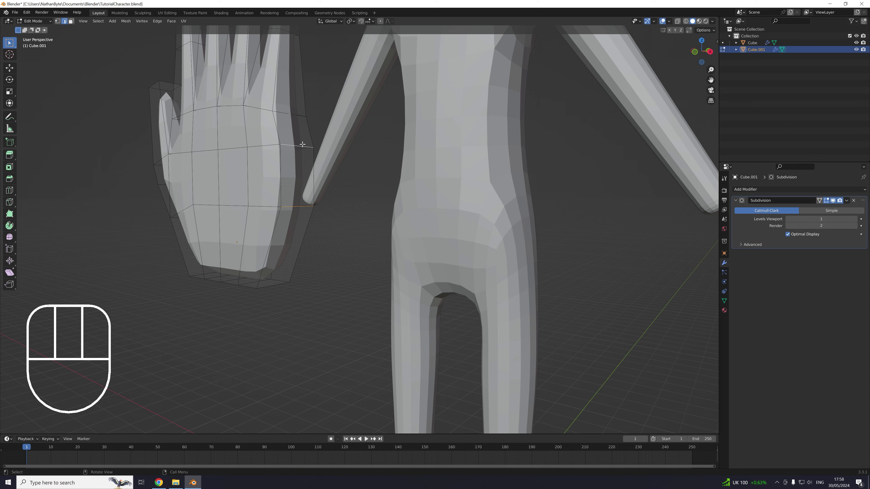
{"action": "key", "text": "KP_1"}
{"action": "key", "text": "g"}
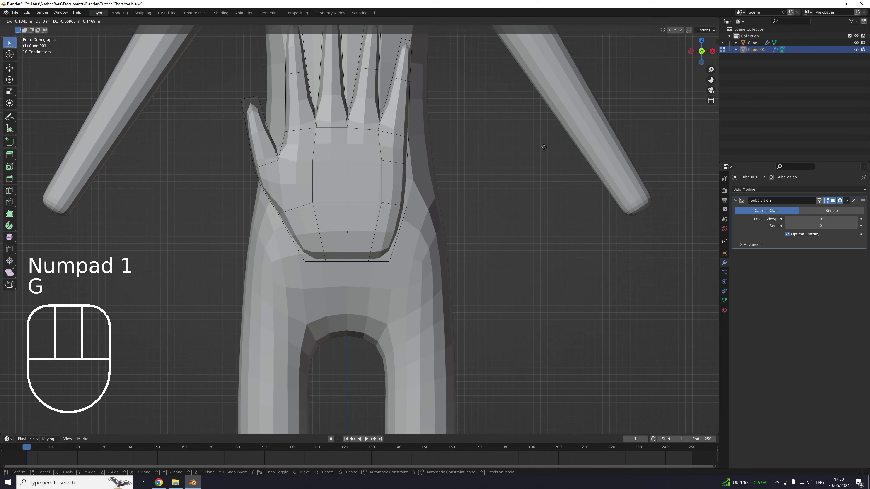
{"action": "left_click", "coordinate": [464, 130]}
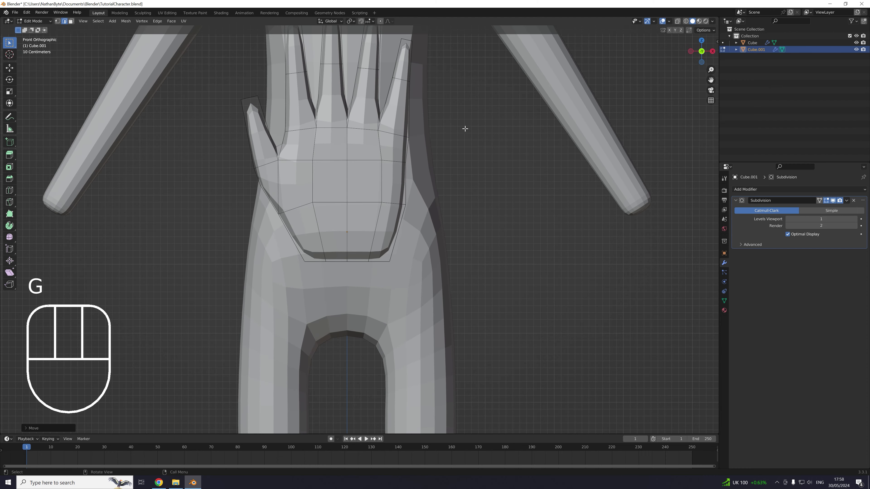
Add a loop cut to the end segment of each of the two fingers nearest the thumb, slid toward the tips.
{"action": "middle_click_drag", "start_coordinate": [465, 131], "coordinate": [458, 193], "text": "shift"}
{"action": "middle_click_drag", "start_coordinate": [459, 194], "coordinate": [393, 152], "text": "shift"}
{"action": "scroll", "coordinate": [377, 164], "scroll_direction": "up", "scroll_amount": 3}
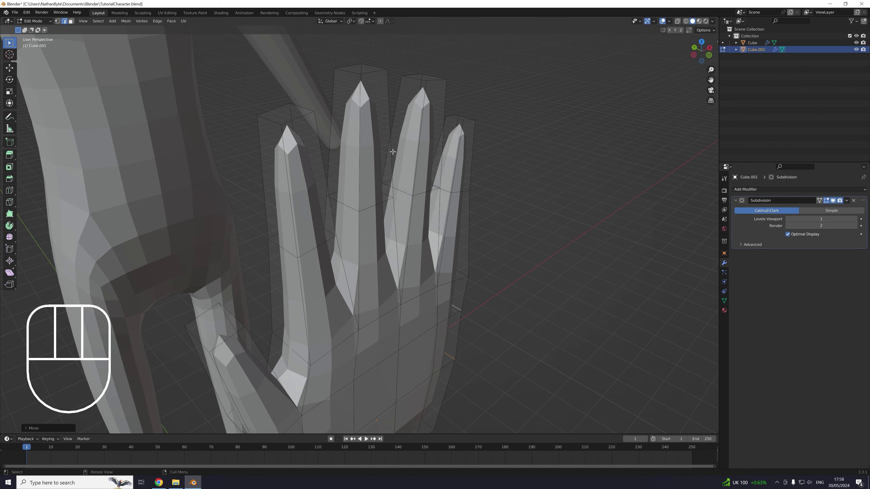
{"action": "key", "text": "ctrl+r"}
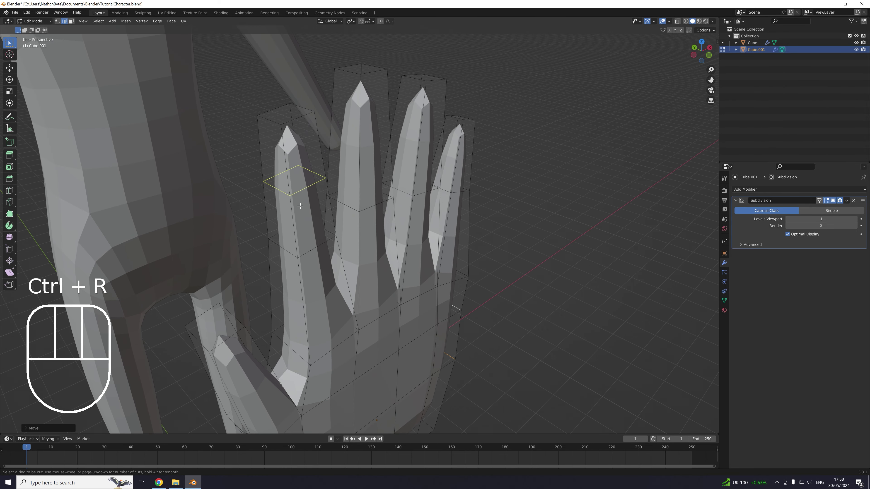
{"action": "left_click", "coordinate": [300, 205]}
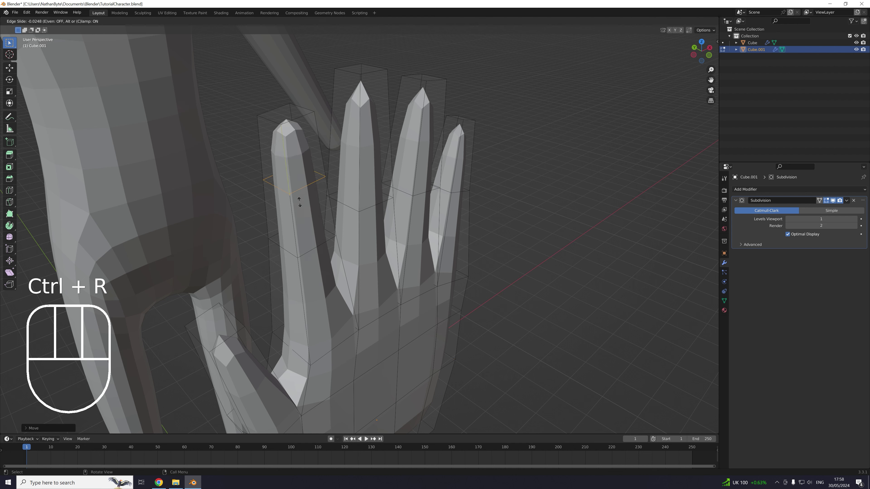
{"action": "left_click", "coordinate": [297, 188]}
{"action": "key", "text": "ctrl+r"}
{"action": "left_click", "coordinate": [363, 173]}
{"action": "left_click", "coordinate": [371, 149]}
Add a loop cut near the tip of each of the two fingers farthest from the thumb.
{"action": "key", "text": "ctrl+r"}
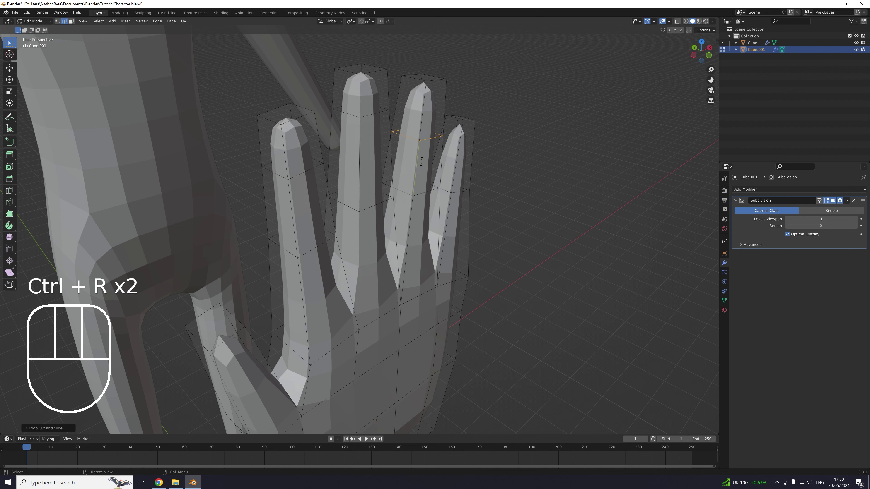
{"action": "left_click", "coordinate": [425, 153]}
{"action": "left_click", "coordinate": [426, 141]}
{"action": "key", "text": "ctrl+r"}
{"action": "left_click", "coordinate": [457, 155]}
{"action": "left_click", "coordinate": [460, 146]}
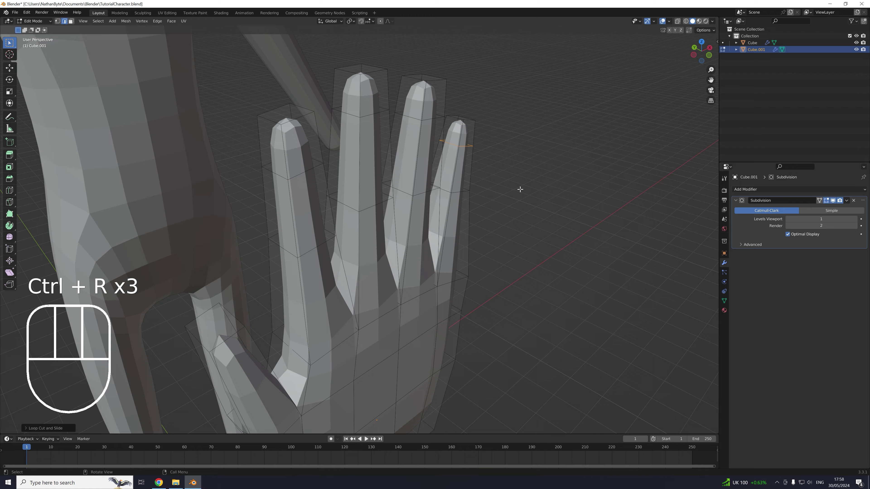
In face select mode, select the faces at the palm's bottom end and scale them to about 0.78 along X.
{"action": "scroll", "coordinate": [520, 189], "scroll_direction": "down", "scroll_amount": 3}
{"action": "middle_click_drag", "start_coordinate": [519, 188], "coordinate": [500, 177]}
{"action": "scroll", "coordinate": [457, 183], "scroll_direction": "up", "scroll_amount": 3}
{"action": "middle_click_drag", "start_coordinate": [437, 212], "coordinate": [341, 127], "text": "shift"}
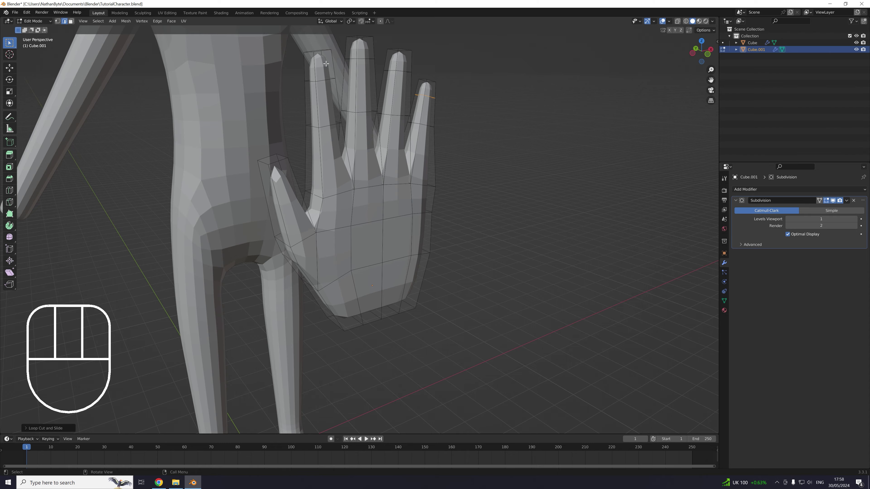
{"action": "scroll", "coordinate": [417, 187], "scroll_direction": "down", "scroll_amount": 3}
{"action": "middle_click_drag", "start_coordinate": [417, 186], "coordinate": [384, 197]}
{"action": "scroll", "coordinate": [398, 168], "scroll_direction": "up", "scroll_amount": 1}
{"action": "left_click", "coordinate": [71, 21]}
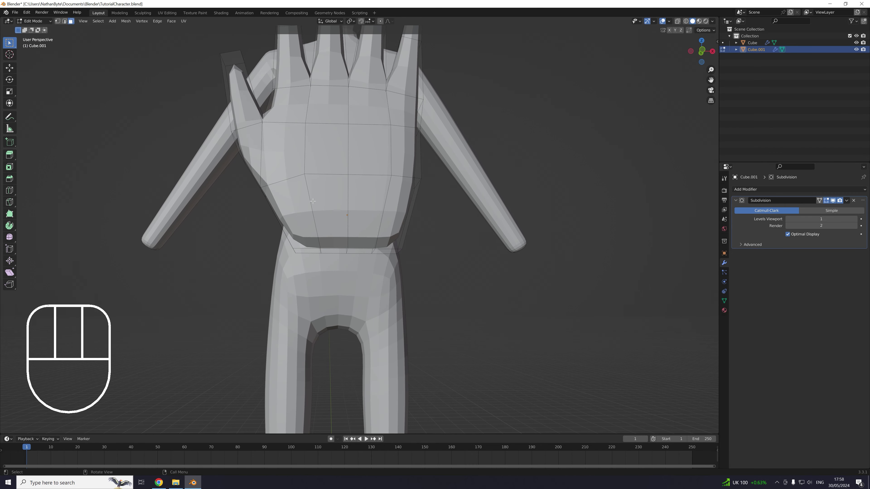
{"action": "middle_click_drag", "start_coordinate": [301, 171], "coordinate": [310, 179]}
{"action": "left_click_drag", "start_coordinate": [310, 178], "coordinate": [433, 166]}
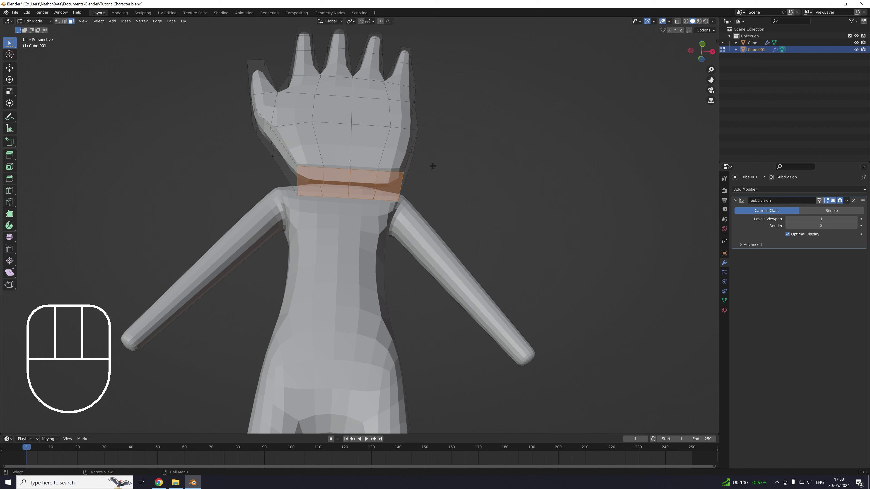
{"action": "key", "text": "s"}
{"action": "key", "text": "x"}
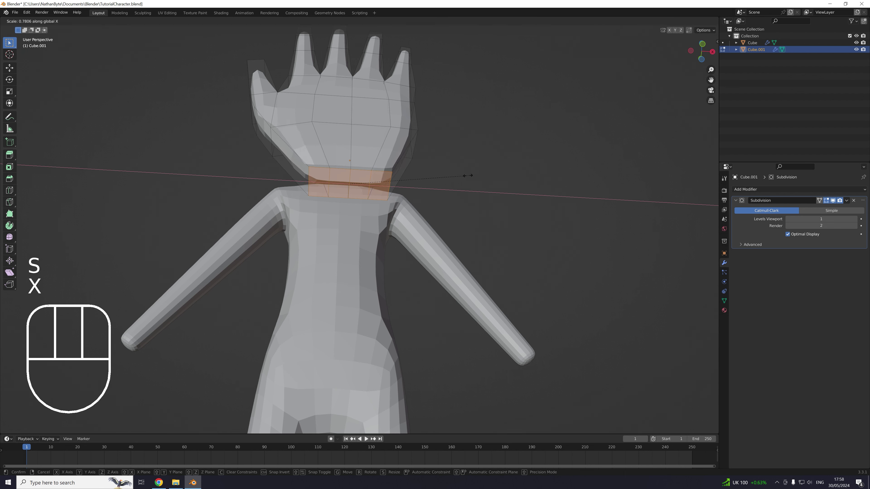
{"action": "left_click", "coordinate": [435, 165]}
Extrude the palm's bottom faces down about 0.9 m to form a wrist and rescale the new end along X.
{"action": "key", "text": "e"}
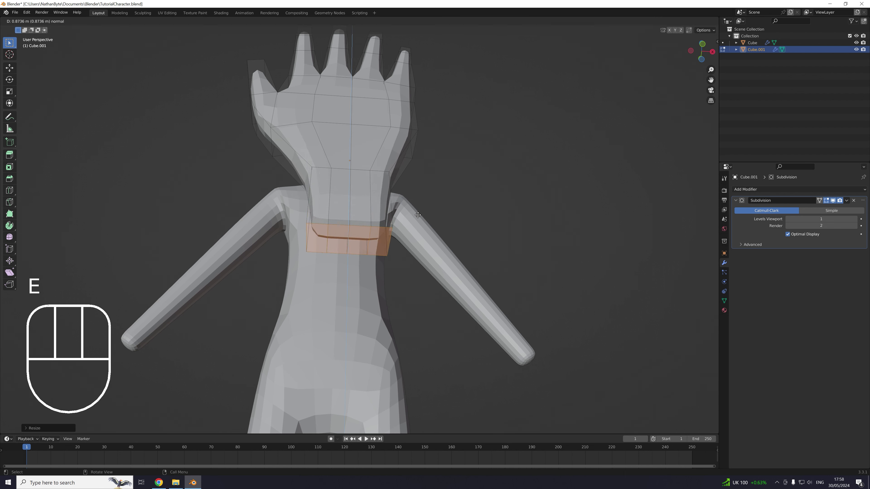
{"action": "left_click", "coordinate": [419, 225]}
{"action": "middle_click_drag", "start_coordinate": [419, 225], "coordinate": [479, 251]}
{"action": "key", "text": "s"}
{"action": "key", "text": "x"}
{"action": "left_click", "coordinate": [483, 253]}
Scale the wrist's end faces to about 1.65 along Y and reposition them along Z.
{"action": "key", "text": "s"}
{"action": "key", "text": "y"}
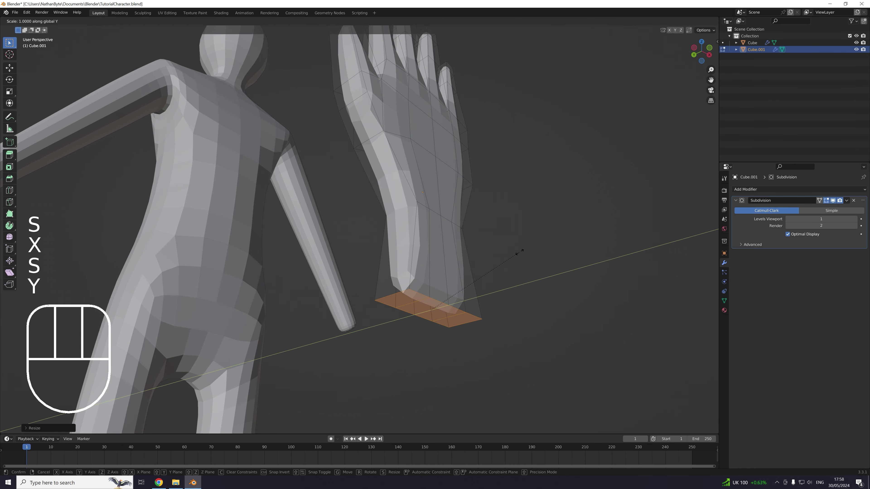
{"action": "left_click", "coordinate": [571, 204]}
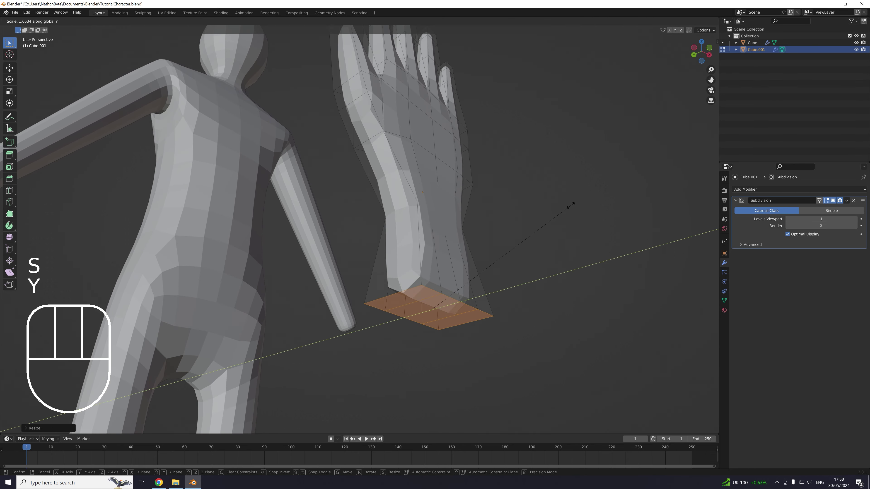
{"action": "middle_click_drag", "start_coordinate": [570, 201], "coordinate": [414, 278]}
{"action": "key", "text": "g"}
{"action": "key", "text": "z"}
{"action": "left_click", "coordinate": [520, 241]}
In vertex select mode, select a central vertex on the palm and turn on proportional editing.
{"action": "scroll", "coordinate": [413, 277], "scroll_direction": "up", "scroll_amount": 2}
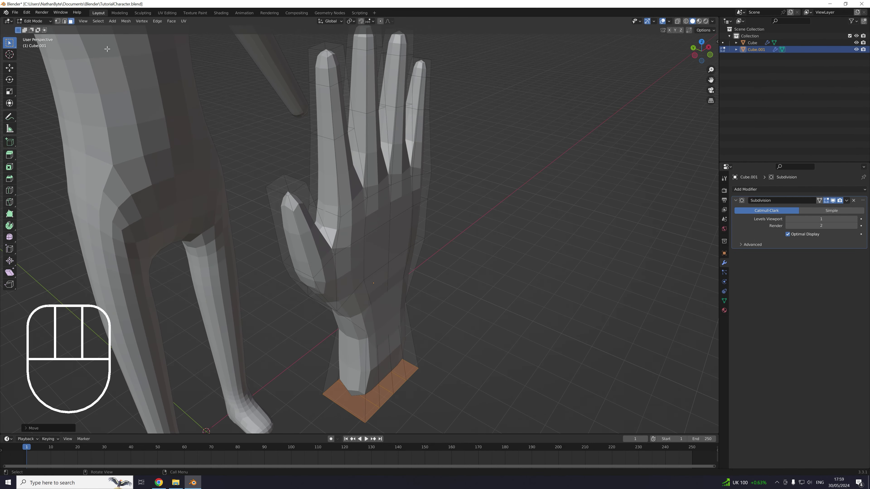
{"action": "left_click", "coordinate": [58, 22]}
{"action": "middle_click_drag", "start_coordinate": [320, 217], "coordinate": [332, 204]}
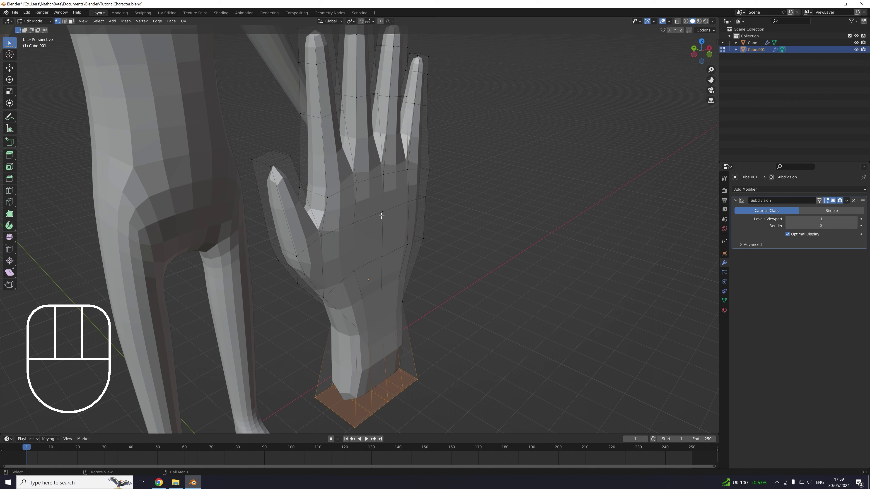
{"action": "left_click", "coordinate": [381, 215]}
{"action": "middle_click_drag", "start_coordinate": [408, 202], "coordinate": [394, 186], "text": "shift"}
{"action": "middle_click_drag", "start_coordinate": [394, 187], "coordinate": [400, 150]}
{"action": "scroll", "coordinate": [421, 171], "scroll_direction": "down", "scroll_amount": 5}
{"action": "scroll", "coordinate": [423, 181], "scroll_direction": "up", "scroll_amount": 6}
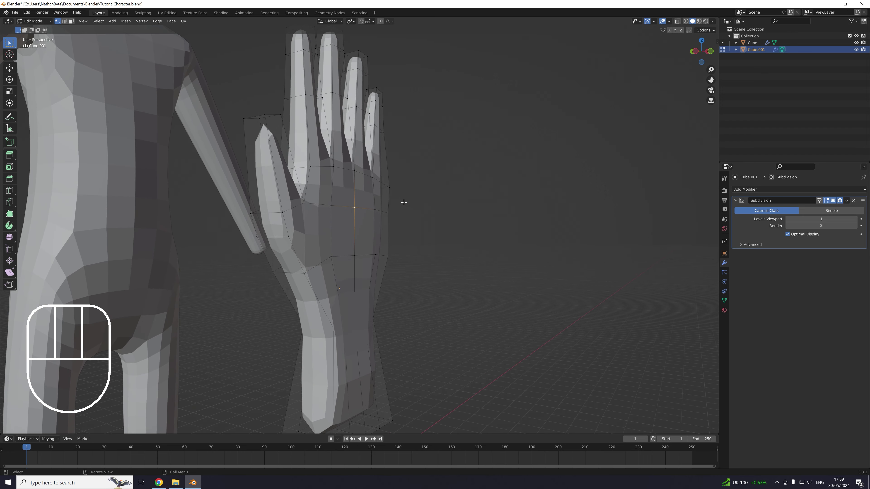
{"action": "middle_click_drag", "start_coordinate": [403, 202], "coordinate": [326, 172]}
{"action": "middle_click_drag", "start_coordinate": [357, 183], "coordinate": [377, 94], "text": "shift"}
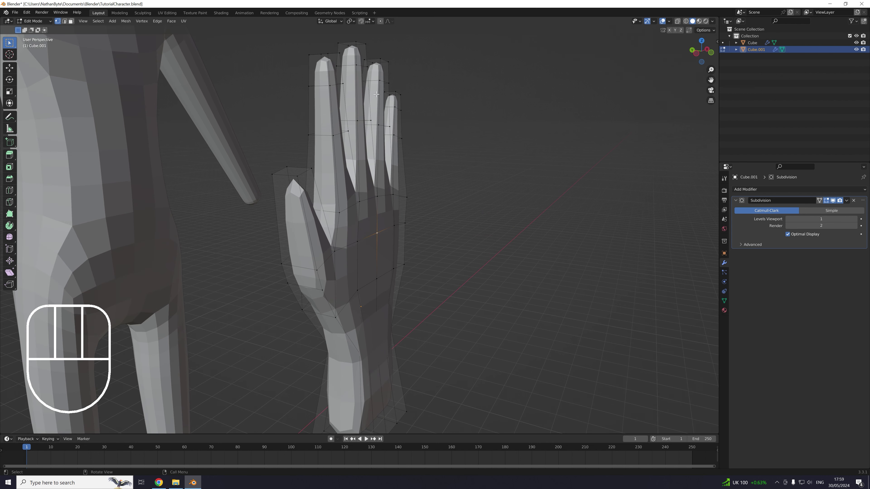
{"action": "left_click", "coordinate": [380, 22]}
{"action": "middle_click_drag", "start_coordinate": [427, 139], "coordinate": [428, 205]}
{"action": "scroll", "coordinate": [412, 199], "scroll_direction": "up", "scroll_amount": 1}
{"action": "scroll", "coordinate": [413, 202], "scroll_direction": "down", "scroll_amount": 1}
{"action": "key", "text": "g"}
{"action": "scroll", "coordinate": [428, 205], "scroll_direction": "down", "scroll_amount": 1}
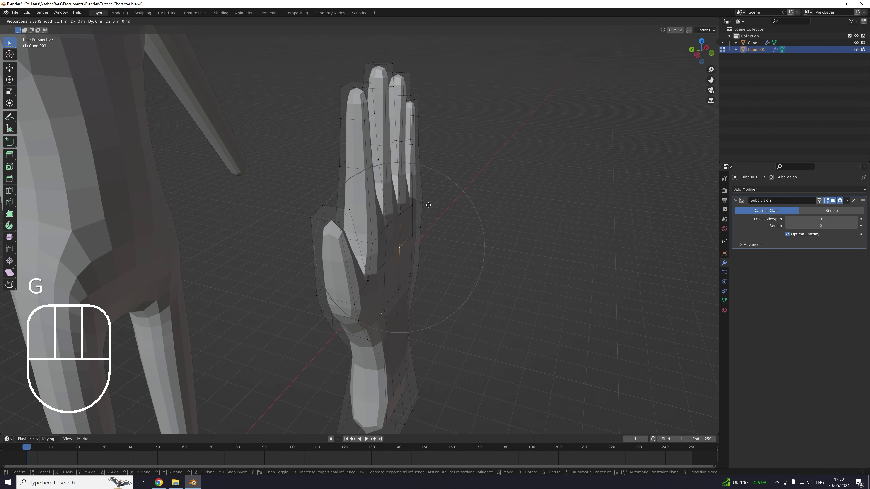
{"action": "key", "text": "g"}
{"action": "key", "text": "y"}
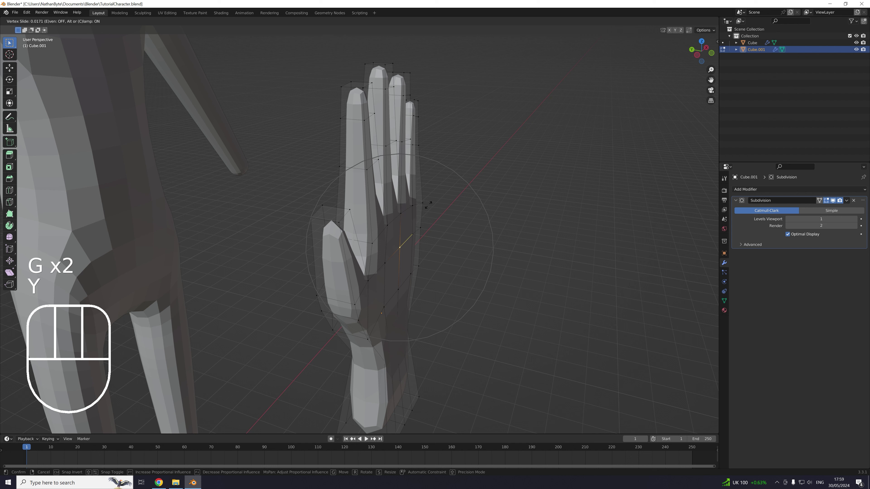
{"action": "key", "text": "x"}
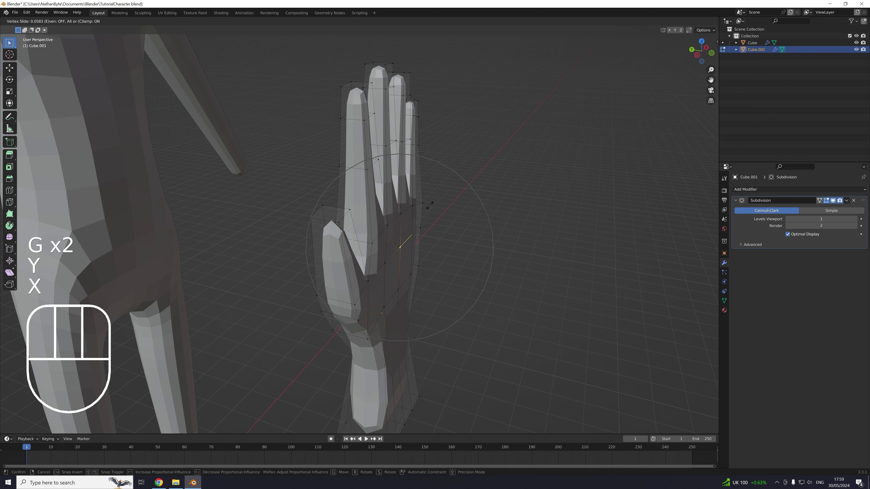
{"action": "key", "text": "y"}
{"action": "key", "text": "Escape"}
Try moving the palm's central vertex about 0.17 m along -Y with a 1 m proportional size, and undo the move.
{"action": "key", "text": "g"}
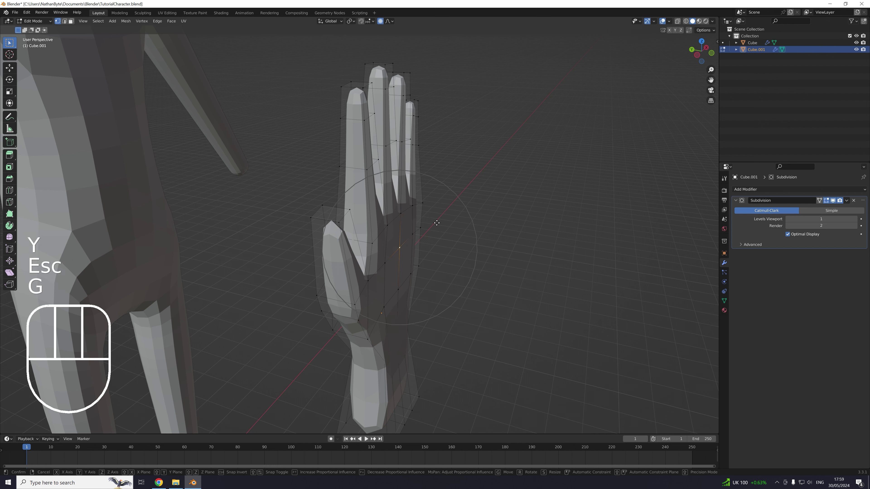
{"action": "key", "text": "y"}
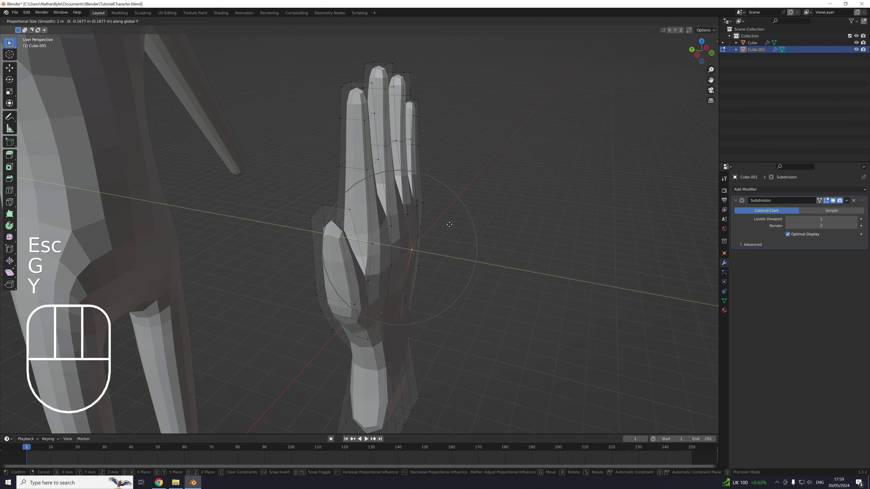
{"action": "left_click", "coordinate": [447, 225]}
{"action": "scroll", "coordinate": [447, 225], "scroll_direction": "down", "scroll_amount": 2}
{"action": "mouse_move", "coordinate": [447, 225]}
{"action": "middle_mouse_down"}
{"action": "mouse_move", "coordinate": [316, 210]}
{"action": "mouse_move", "coordinate": [464, 226]}
{"action": "middle_mouse_up"}
{"action": "key", "text": "ctrl+z"}
Move the palm's central vertex about 0.13 m along -Y with the proportional size enlarged to about 1.95 m.
{"action": "scroll", "coordinate": [449, 212], "scroll_direction": "up", "scroll_amount": 2}
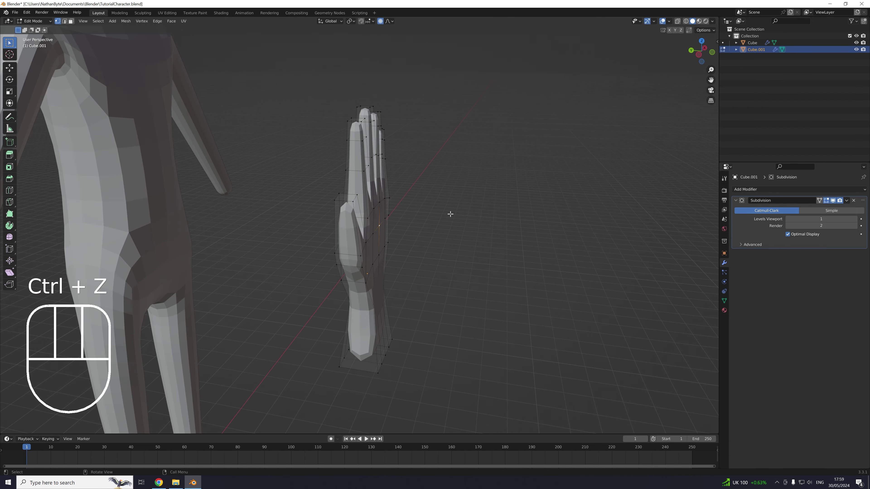
{"action": "key", "text": "g"}
{"action": "key", "text": "y"}
{"action": "scroll", "coordinate": [452, 215], "scroll_direction": "down", "scroll_amount": 9}
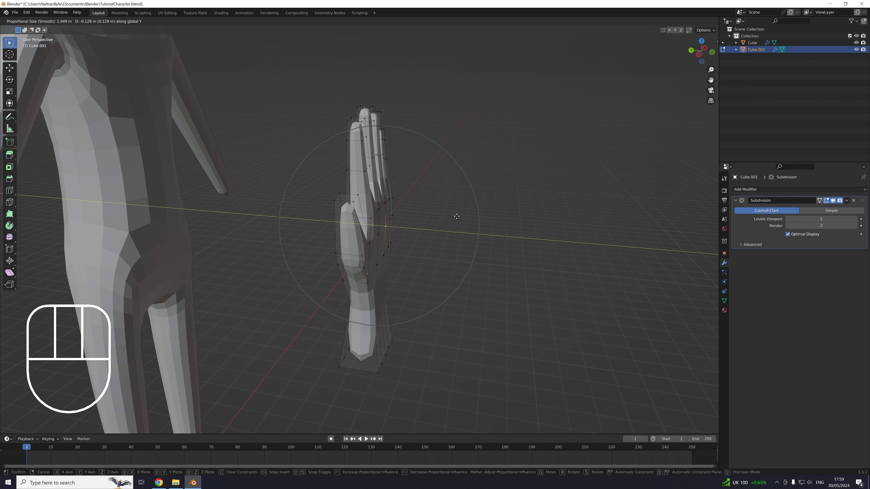
{"action": "left_click", "coordinate": [459, 216]}
In face select mode, select the tip faces of all four fingers.
{"action": "scroll", "coordinate": [457, 217], "scroll_direction": "down", "scroll_amount": 5}
{"action": "middle_click_drag", "start_coordinate": [456, 218], "coordinate": [431, 201]}
{"action": "scroll", "coordinate": [412, 223], "scroll_direction": "up", "scroll_amount": 3}
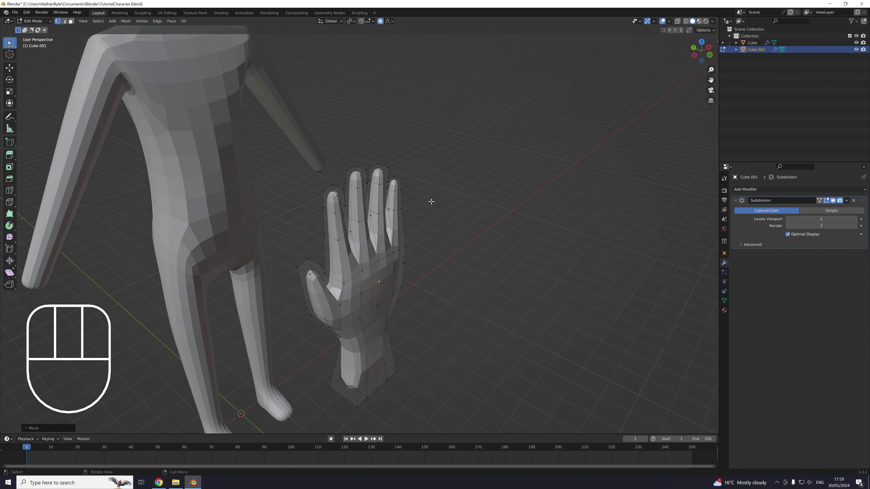
{"action": "scroll", "coordinate": [430, 198], "scroll_direction": "up", "scroll_amount": 2}
{"action": "left_click", "coordinate": [71, 21]}
{"action": "left_click", "coordinate": [315, 165]}
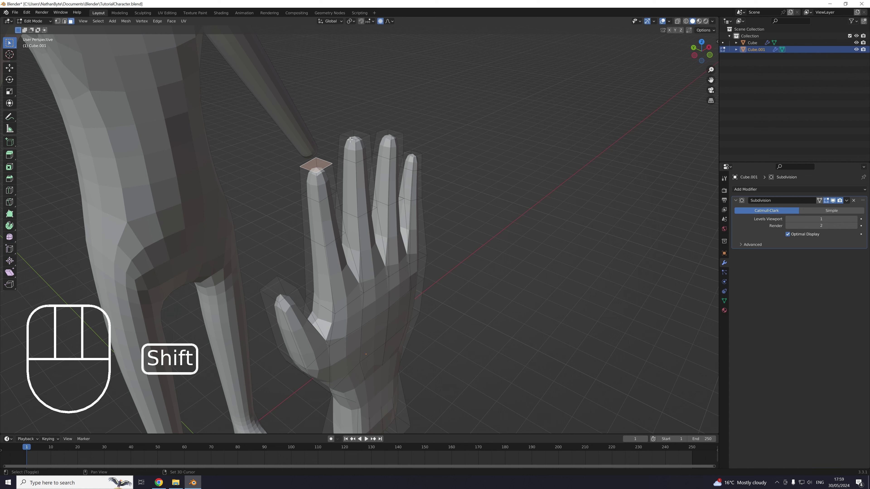
{"action": "left_click", "coordinate": [354, 134], "text": "shift"}
{"action": "left_click", "coordinate": [390, 133], "text": "shift"}
{"action": "middle_click_drag", "start_coordinate": [415, 152], "coordinate": [463, 127]}
{"action": "scroll", "coordinate": [486, 126], "scroll_direction": "down", "scroll_amount": 3}
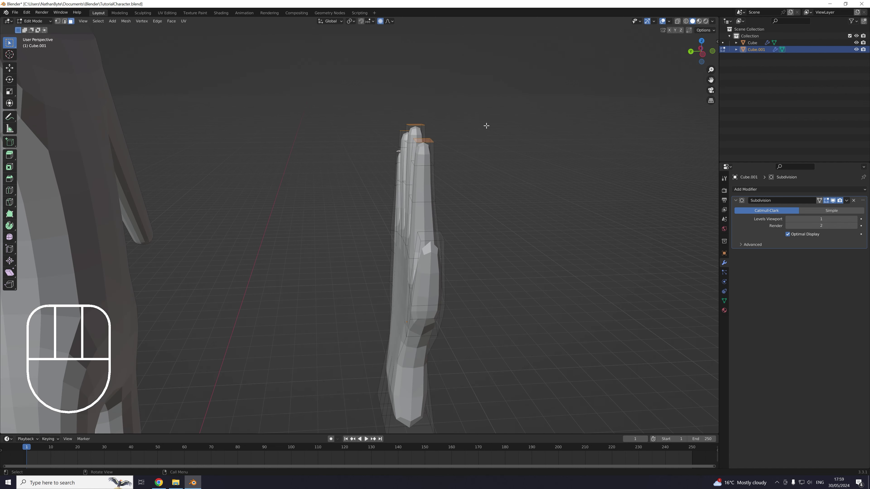
{"action": "key", "text": "g"}
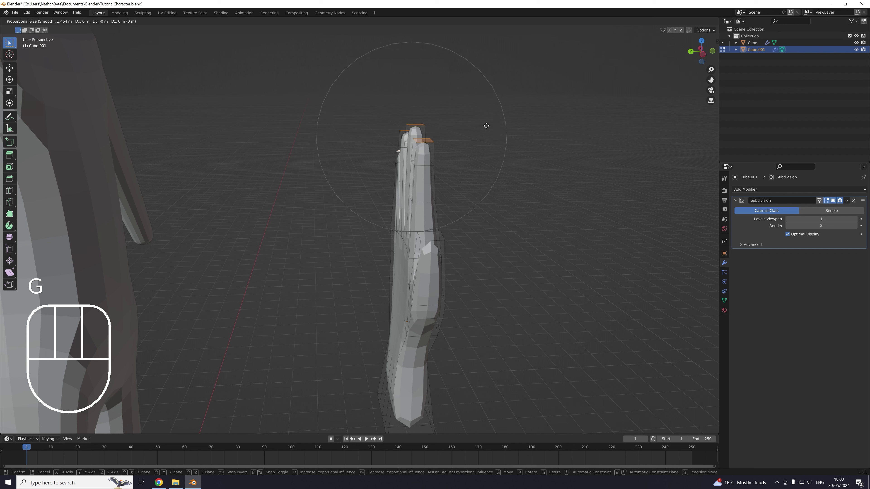
{"action": "key", "text": "g"}
{"action": "key", "text": "y"}
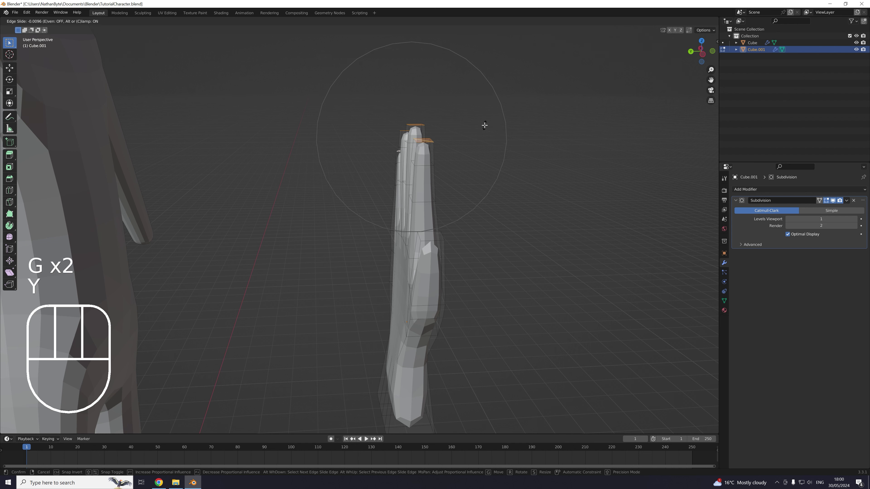
{"action": "key", "text": "Escape"}
Move the four fingertip faces about 0.08 m along Y and rotate them about -9.4° around X, with a 1.95 m proportional size.
{"action": "key", "text": "g"}
{"action": "key", "text": "y"}
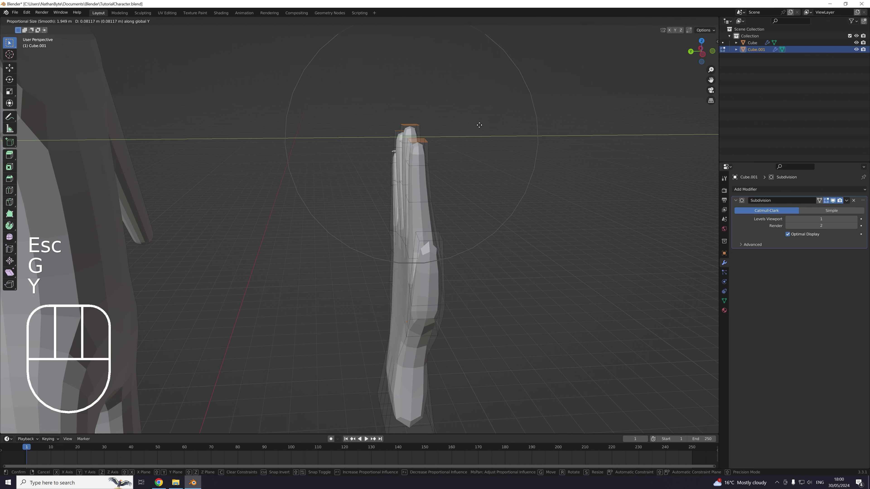
{"action": "left_click", "coordinate": [479, 125]}
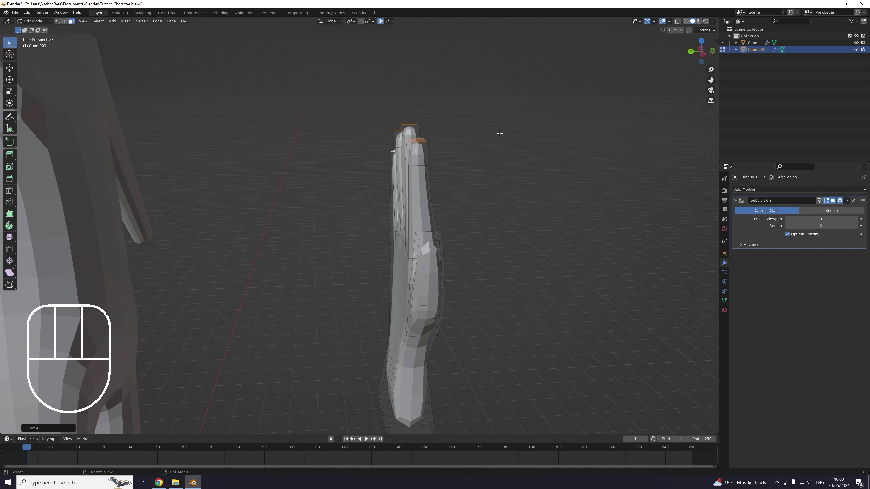
{"action": "key", "text": "r"}
{"action": "key", "text": "x"}
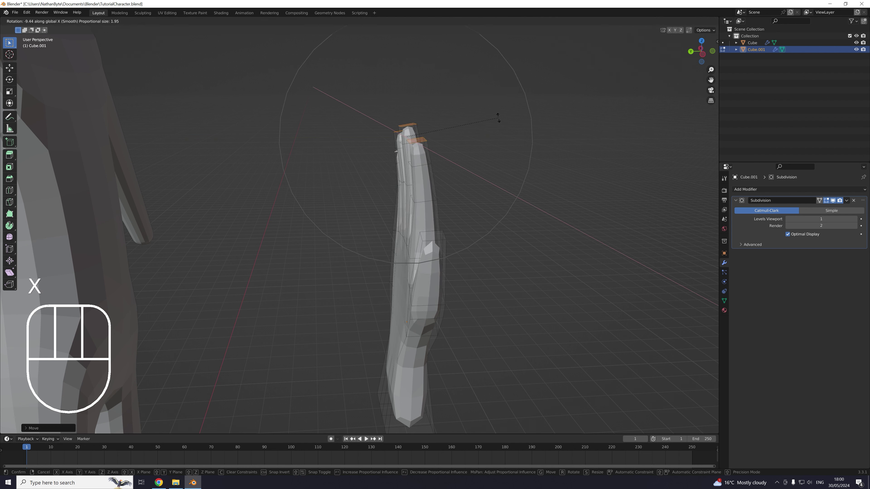
{"action": "left_click", "coordinate": [501, 117]}
Select the thumb's tip face and move it about 0.06 m along Y with a proportional size of about 0.75 m.
{"action": "middle_click_drag", "start_coordinate": [501, 117], "coordinate": [441, 192]}
{"action": "scroll", "coordinate": [493, 148], "scroll_direction": "down", "scroll_amount": 4}
{"action": "middle_click_drag", "start_coordinate": [441, 192], "coordinate": [455, 216], "text": "shift"}
{"action": "scroll", "coordinate": [455, 166], "scroll_direction": "up", "scroll_amount": 5}
{"action": "middle_click_drag", "start_coordinate": [456, 216], "coordinate": [446, 248]}
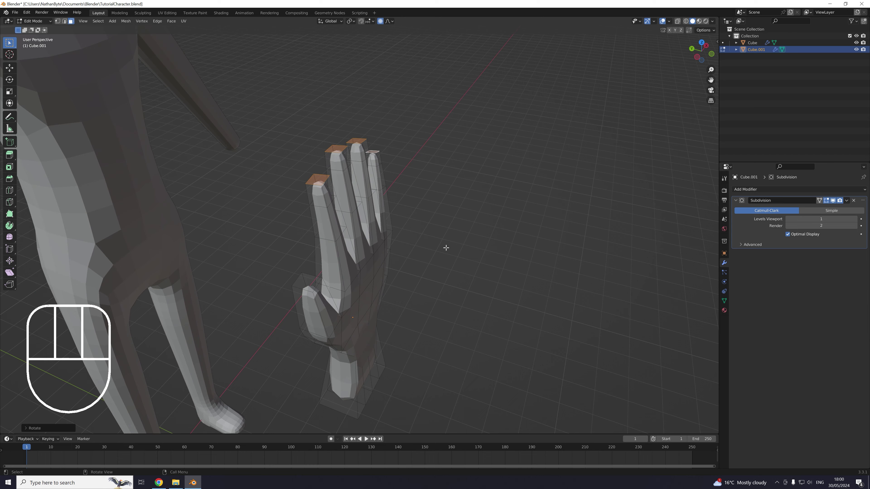
{"action": "scroll", "coordinate": [444, 242], "scroll_direction": "down", "scroll_amount": 1}
{"action": "scroll", "coordinate": [425, 227], "scroll_direction": "up", "scroll_amount": 4}
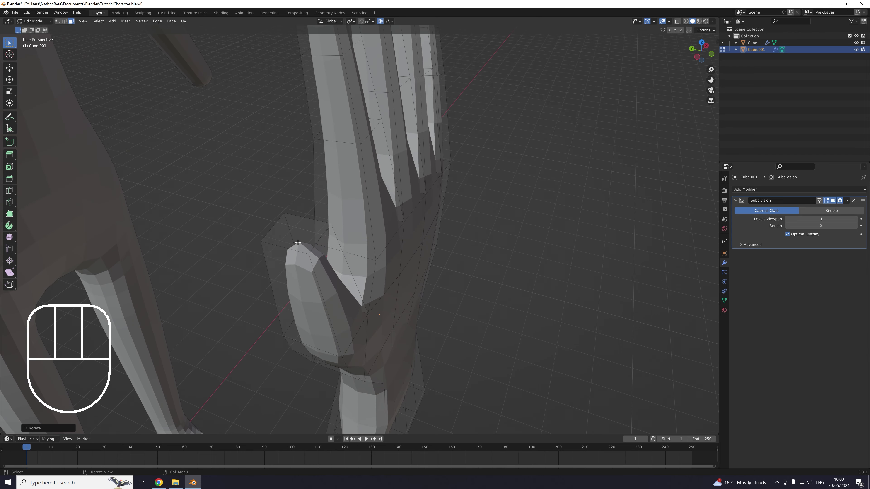
{"action": "left_click", "coordinate": [315, 264]}
{"action": "middle_click_drag", "start_coordinate": [314, 264], "coordinate": [413, 237]}
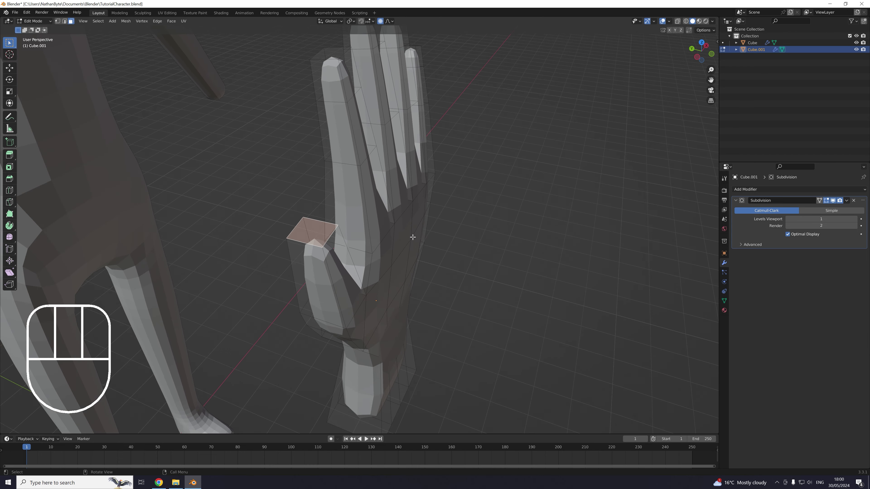
{"action": "middle_click_drag", "start_coordinate": [464, 245], "coordinate": [475, 246]}
{"action": "key", "text": "g"}
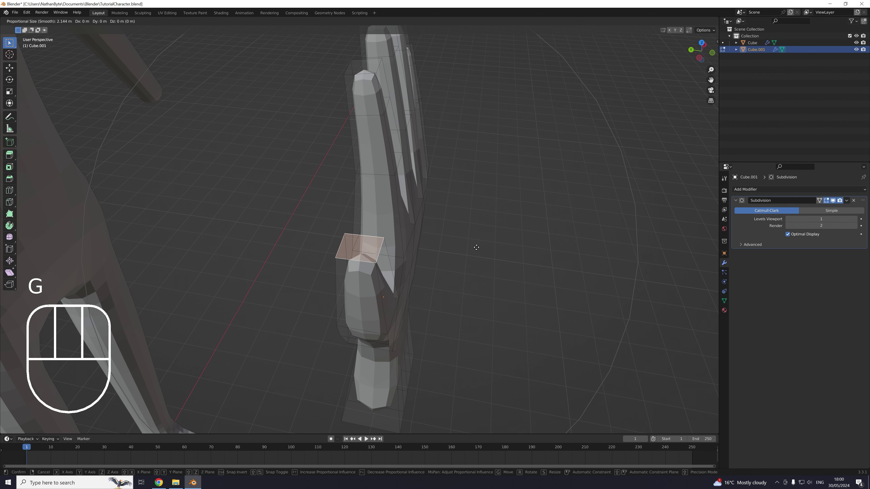
{"action": "key", "text": "y"}
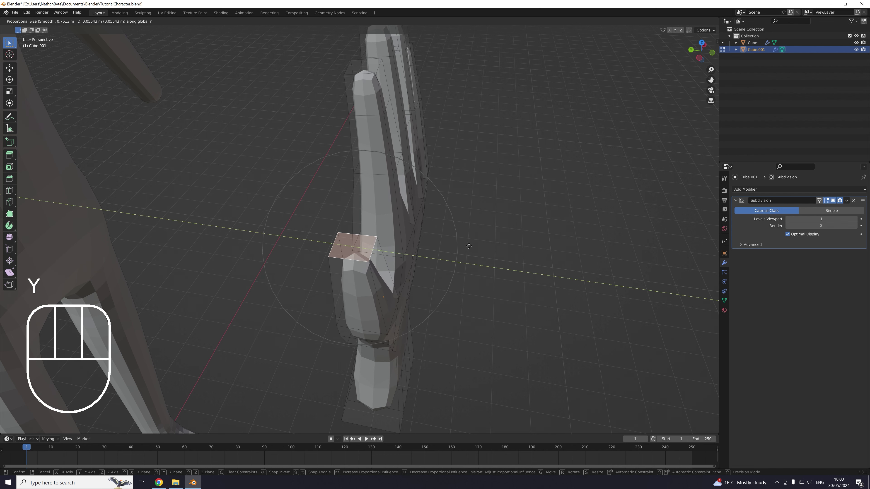
{"action": "left_click", "coordinate": [467, 246]}
Tilt the thumb's tip face slightly around the X axis with proportional editing.
{"action": "middle_click_drag", "start_coordinate": [466, 246], "coordinate": [484, 232]}
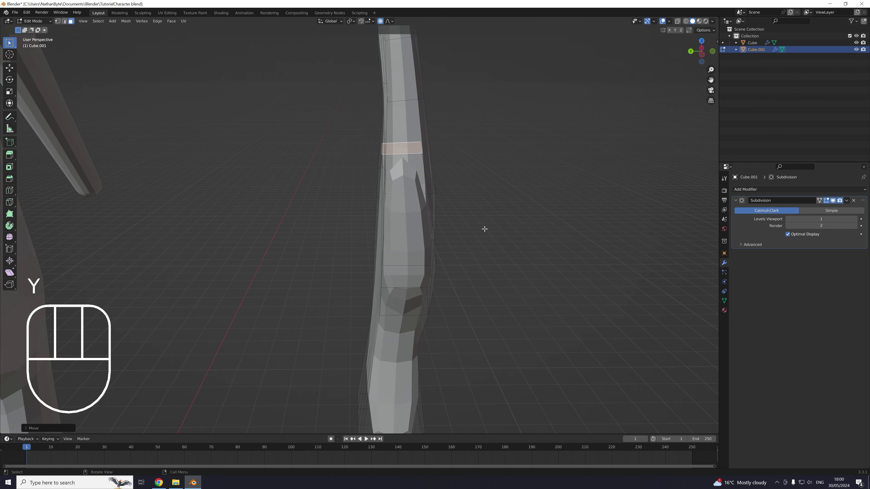
{"action": "key", "text": "r"}
{"action": "key", "text": "x"}
{"action": "left_click", "coordinate": [479, 202]}
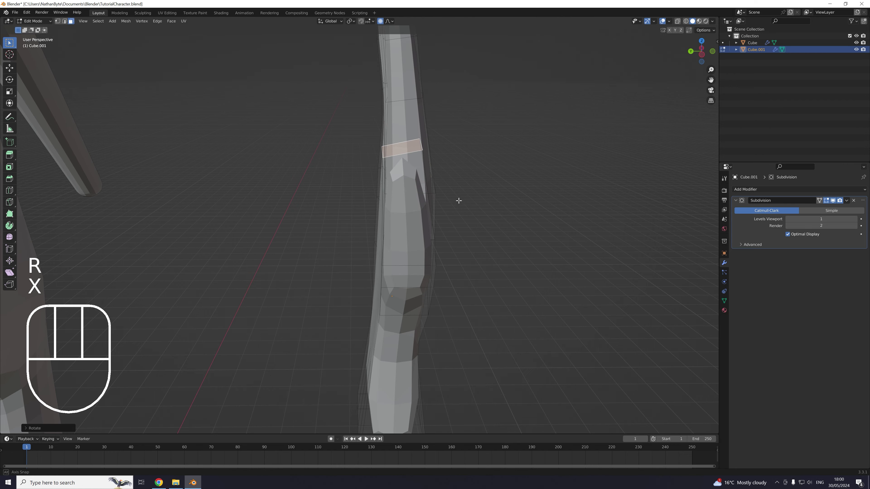
{"action": "middle_click_drag", "start_coordinate": [458, 196], "coordinate": [485, 139]}
{"action": "scroll", "coordinate": [465, 140], "scroll_direction": "down", "scroll_amount": 2}
{"action": "middle_click_drag", "start_coordinate": [480, 171], "coordinate": [416, 178]}
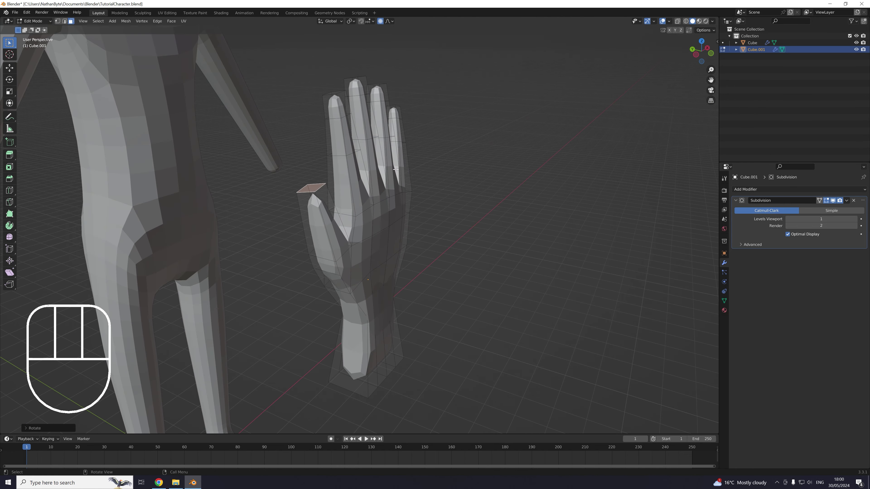
Return to Object Mode, deselect the hand and view it from the front with the whole character.
{"action": "key", "text": "Tab"}
{"action": "scroll", "coordinate": [438, 216], "scroll_direction": "down", "scroll_amount": 3}
{"action": "left_click", "coordinate": [437, 216]}
{"action": "middle_click_drag", "start_coordinate": [437, 216], "coordinate": [398, 210]}
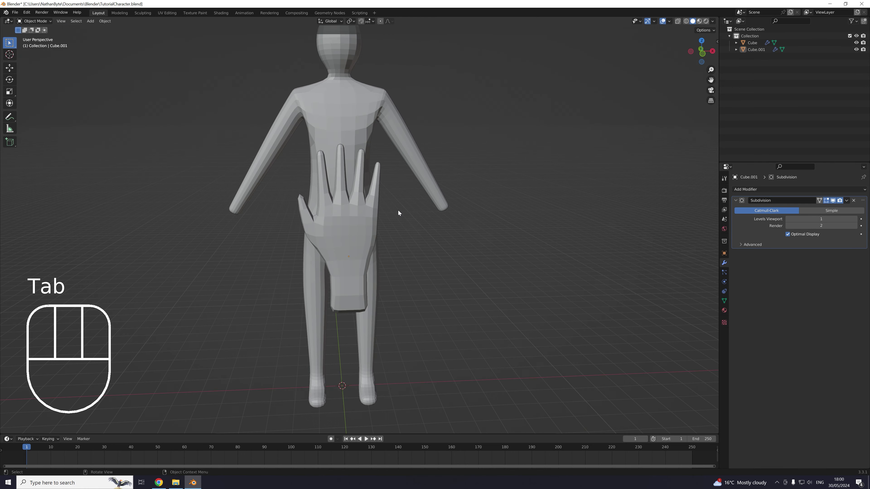
Save the file and add an edge loop across the thumb, slid toward its tip by a factor of about -0.16.
{"action": "key", "text": "ctrl+s"}
{"action": "middle_click_drag", "start_coordinate": [378, 252], "coordinate": [378, 204], "text": "shift"}
{"action": "scroll", "coordinate": [427, 233], "scroll_direction": "up", "scroll_amount": 5}
{"action": "key", "text": "Tab"}
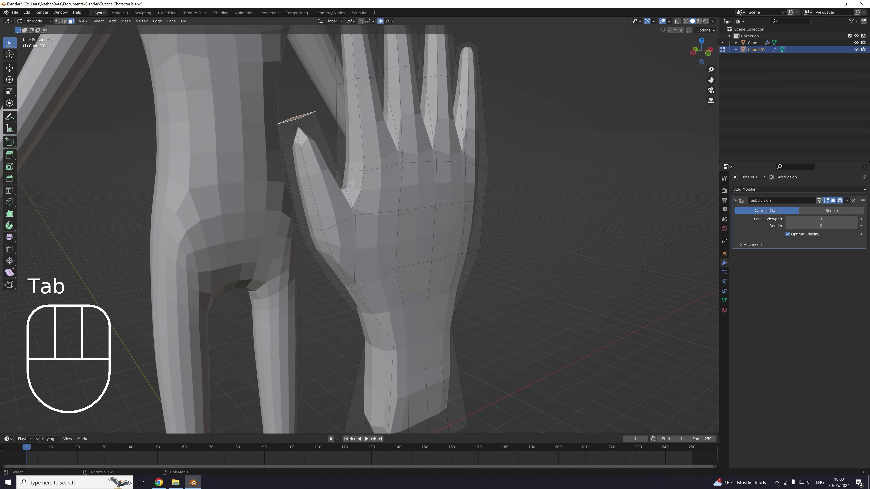
{"action": "key", "text": "ctrl+r"}
{"action": "left_click", "coordinate": [330, 181]}
{"action": "left_click_drag", "start_coordinate": [331, 181], "coordinate": [324, 167]}
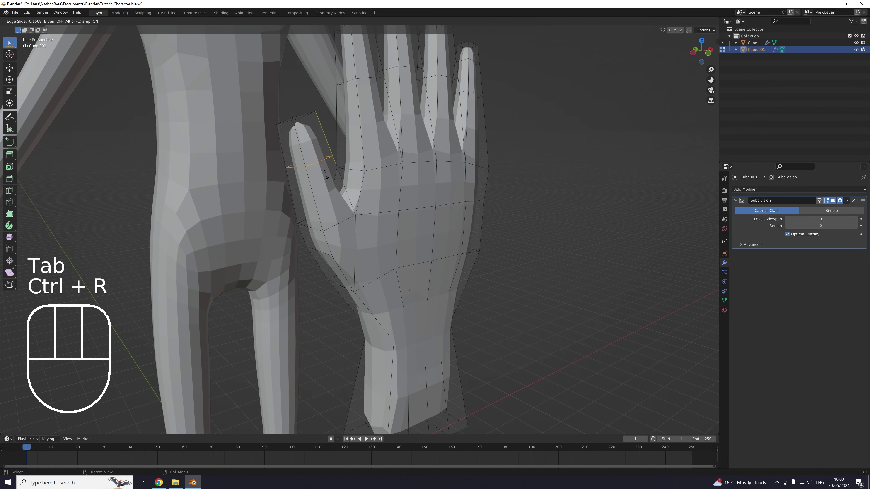
{"action": "left_click", "coordinate": [326, 175]}
Return the hand to Object Mode and deselect it to compare it with the whole character.
{"action": "key", "text": "Tab"}
{"action": "scroll", "coordinate": [373, 172], "scroll_direction": "down", "scroll_amount": 5}
{"action": "middle_click_drag", "start_coordinate": [373, 172], "coordinate": [464, 223]}
{"action": "key", "text": "Tab"}
{"action": "scroll", "coordinate": [445, 199], "scroll_direction": "down", "scroll_amount": 1}
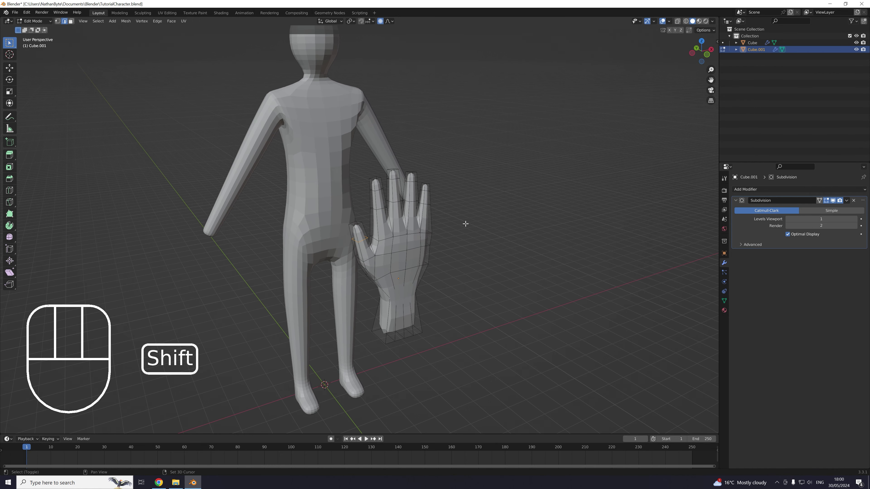
{"action": "key", "text": "Tab"}
{"action": "left_click", "coordinate": [465, 224]}
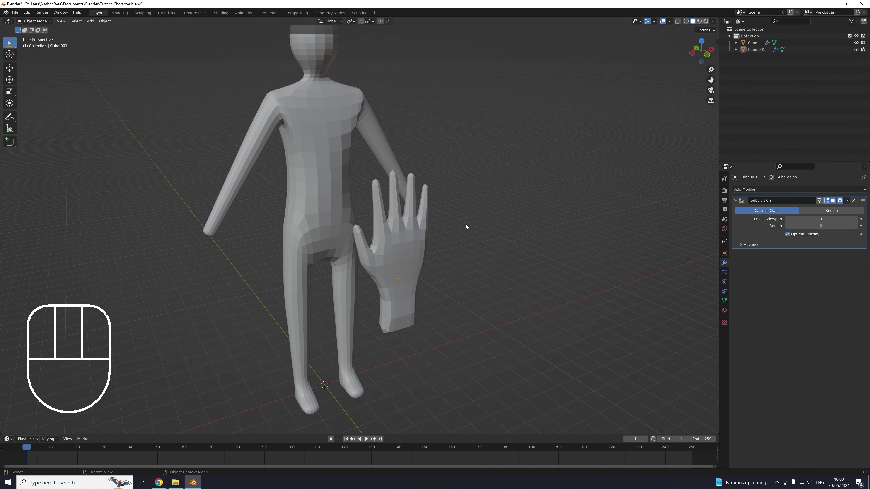
{"action": "middle_click_drag", "start_coordinate": [418, 244], "coordinate": [461, 248], "text": "shift"}
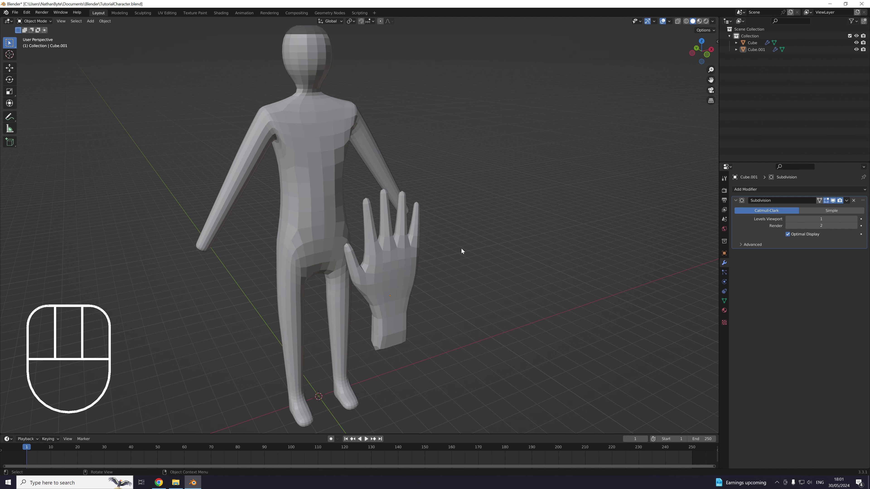
Select the hand and add a Mirror modifier on the X axis.
{"action": "left_click", "coordinate": [403, 286]}
{"action": "middle_click_drag", "start_coordinate": [402, 286], "coordinate": [458, 242]}
{"action": "scroll", "coordinate": [473, 247], "scroll_direction": "up", "scroll_amount": 1}
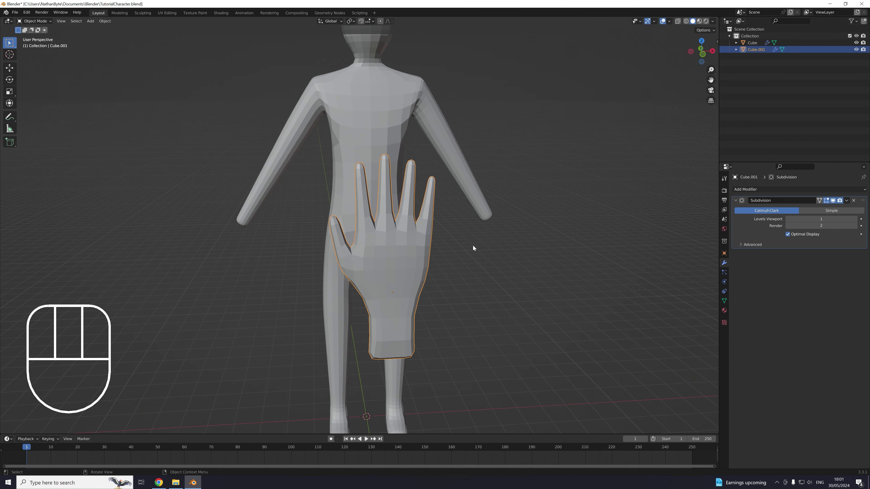
{"action": "left_click", "coordinate": [764, 191]}
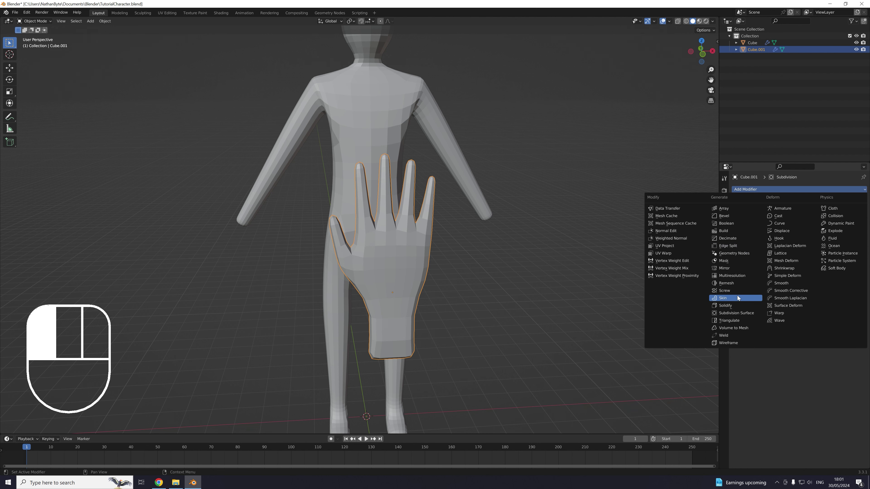
{"action": "left_click", "coordinate": [736, 271]}
{"action": "scroll", "coordinate": [519, 232], "scroll_direction": "down", "scroll_amount": 3}
{"action": "scroll", "coordinate": [506, 227], "scroll_direction": "up", "scroll_amount": 3}
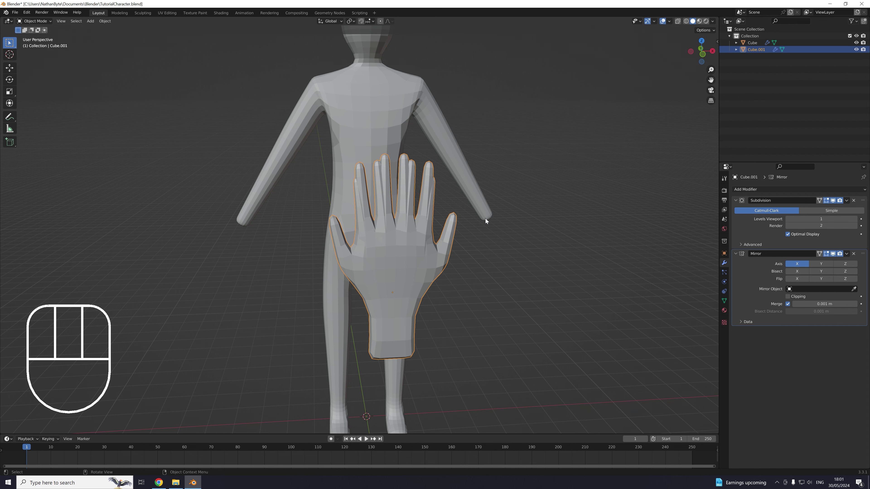
Move the hand object about 5.7 m along the global Y axis to bring it to the character's body.
{"action": "scroll", "coordinate": [568, 240], "scroll_direction": "down", "scroll_amount": 2}
{"action": "middle_click_drag", "start_coordinate": [568, 239], "coordinate": [526, 237]}
{"action": "key", "text": "g"}
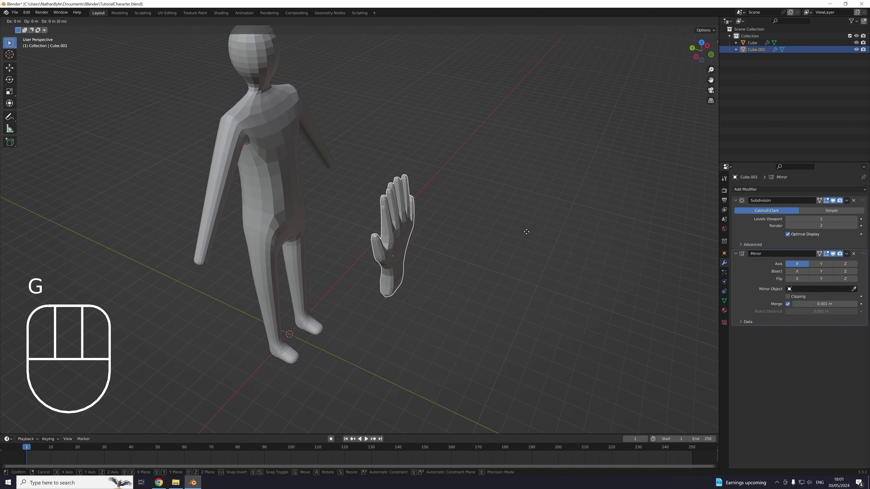
{"action": "key", "text": "y"}
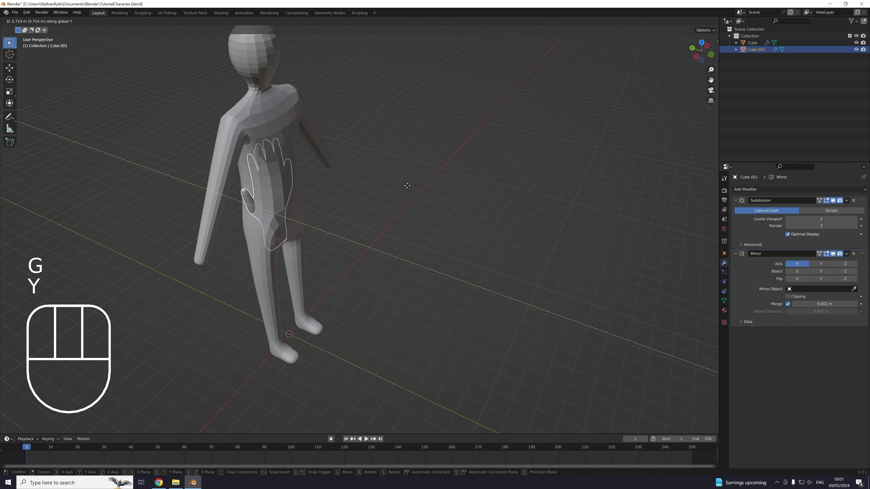
{"action": "left_click", "coordinate": [404, 185]}
Select the entire hand mesh in Edit Mode and move it along X so it and its mirrored copy sit outside the body.
{"action": "mouse_move", "coordinate": [374, 181]}
{"action": "middle_mouse_down", "text": "shift"}
{"action": "mouse_move", "coordinate": [428, 207]}
{"action": "mouse_move", "coordinate": [383, 179]}
{"action": "middle_mouse_up", "text": "shift"}
{"action": "scroll", "coordinate": [428, 207], "scroll_direction": "up", "scroll_amount": 2}
{"action": "middle_click_drag", "start_coordinate": [383, 178], "coordinate": [465, 173], "text": "shift"}
{"action": "key", "text": "Tab"}
{"action": "key", "text": "a"}
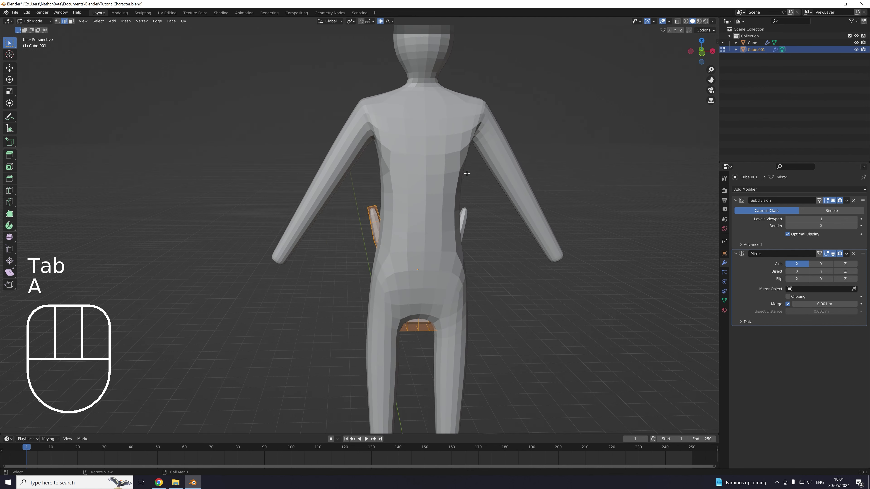
{"action": "key", "text": "g"}
{"action": "key", "text": "y"}
{"action": "key", "text": "x"}
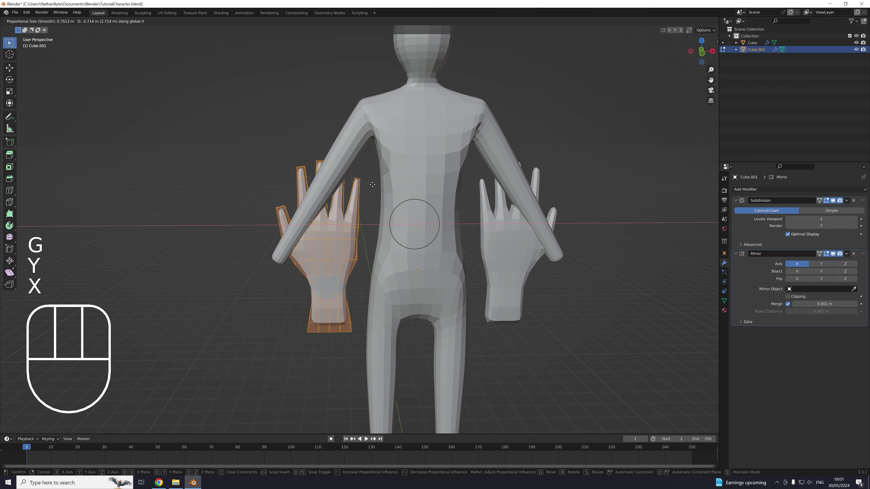
{"action": "left_click", "coordinate": [324, 191]}
Rotate the entire hand mesh 90° around the Z axis.
{"action": "middle_click_drag", "start_coordinate": [323, 192], "coordinate": [361, 221]}
{"action": "middle_click_drag", "start_coordinate": [361, 222], "coordinate": [480, 264], "text": "shift"}
{"action": "scroll", "coordinate": [481, 265], "scroll_direction": "up", "scroll_amount": 1}
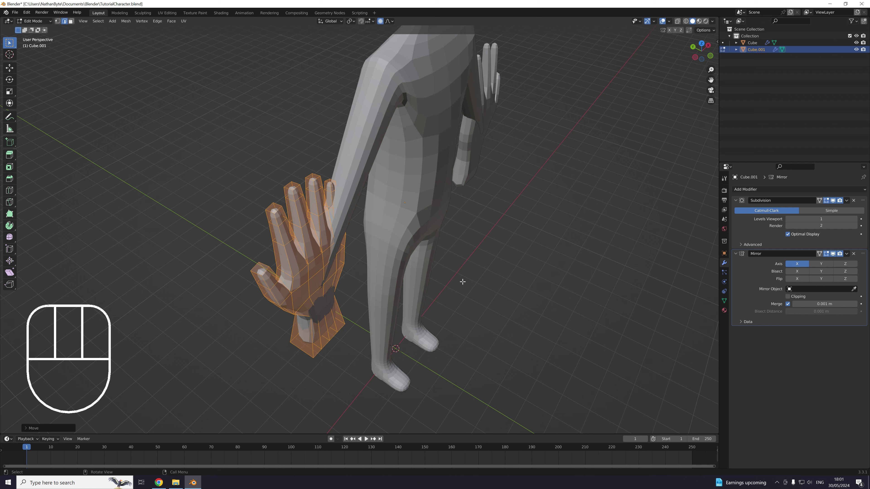
{"action": "key", "text": "r"}
{"action": "key", "text": "z"}
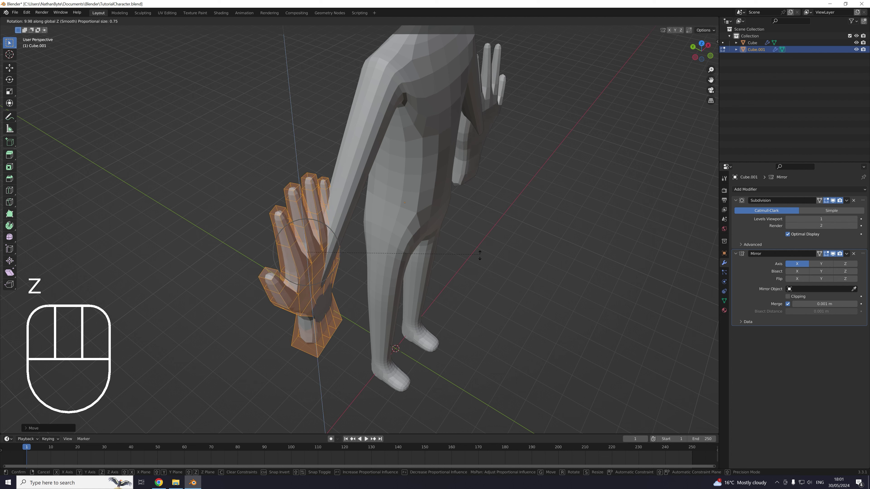
{"action": "type", "text": "90"}
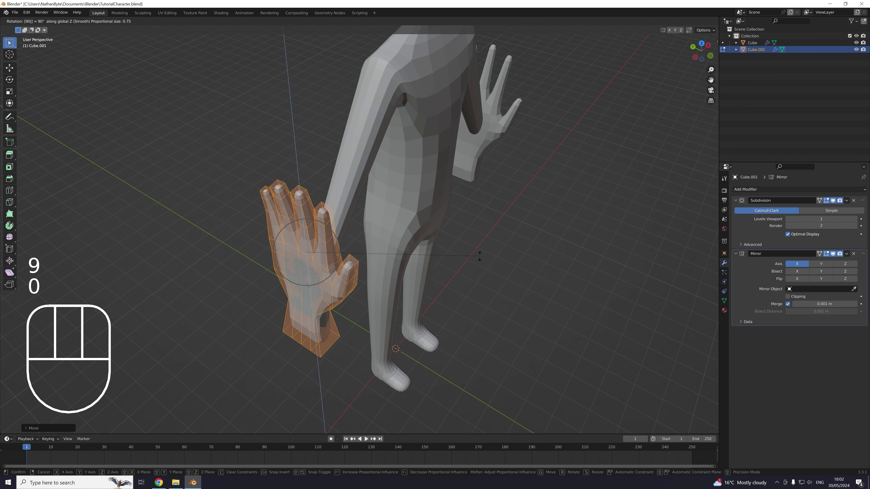
{"action": "key", "text": "Return"}
Turn off proportional editing and rotate the hand in front view by about -147°, plus about -4°, so the fingers point down along the arm.
{"action": "middle_click_drag", "start_coordinate": [479, 260], "coordinate": [423, 268]}
{"action": "scroll", "coordinate": [423, 268], "scroll_direction": "up", "scroll_amount": 2}
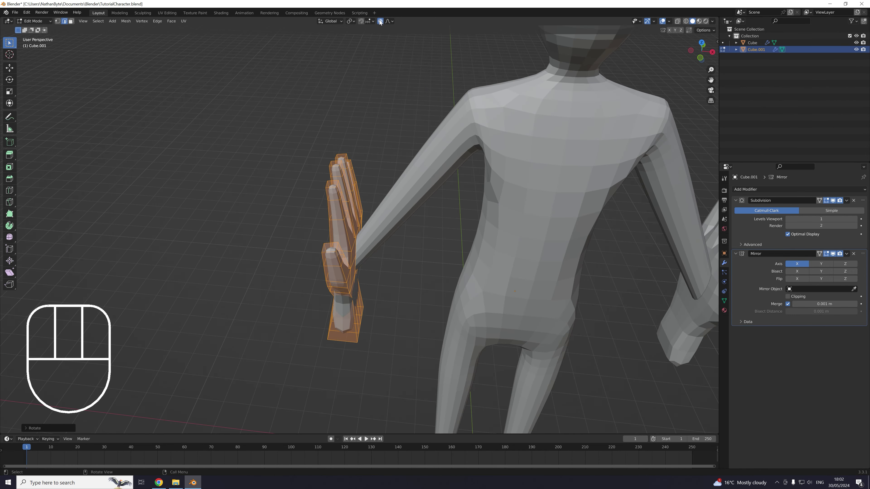
{"action": "scroll", "coordinate": [433, 235], "scroll_direction": "down", "scroll_amount": 2}
{"action": "middle_click_drag", "start_coordinate": [433, 235], "coordinate": [452, 151], "text": "shift"}
{"action": "middle_click_drag", "start_coordinate": [462, 196], "coordinate": [449, 181], "text": "shift"}
{"action": "key", "text": "KP_1"}
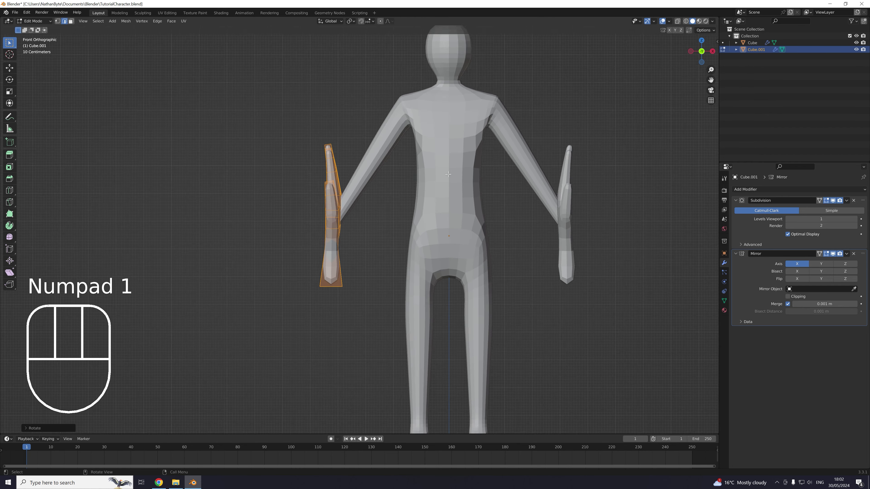
{"action": "key", "text": "r"}
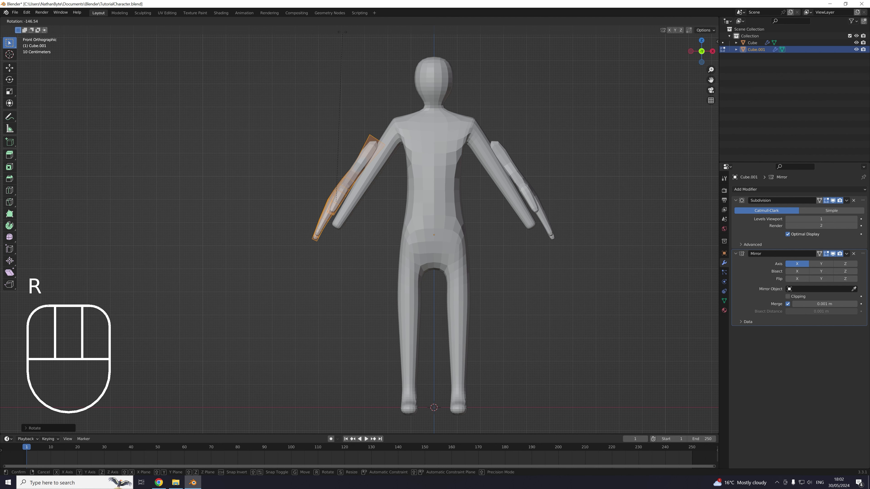
{"action": "left_click", "coordinate": [353, 63]}
{"action": "key", "text": "r"}
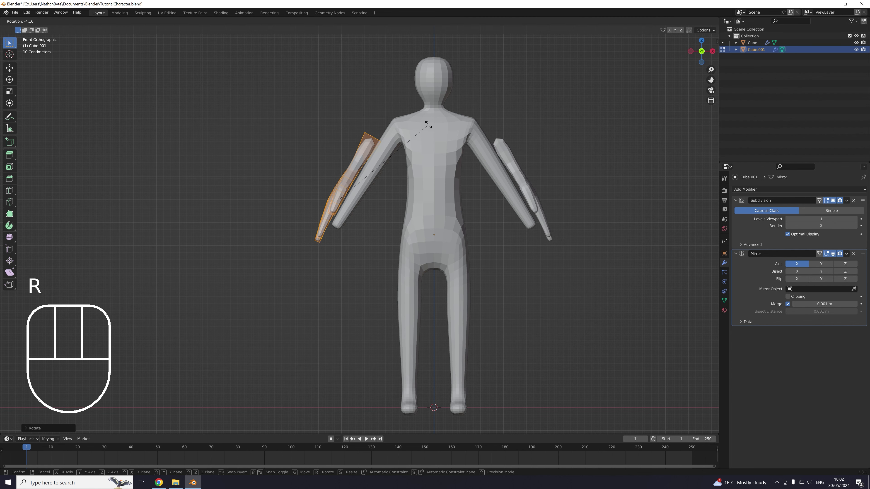
{"action": "left_click", "coordinate": [430, 123]}
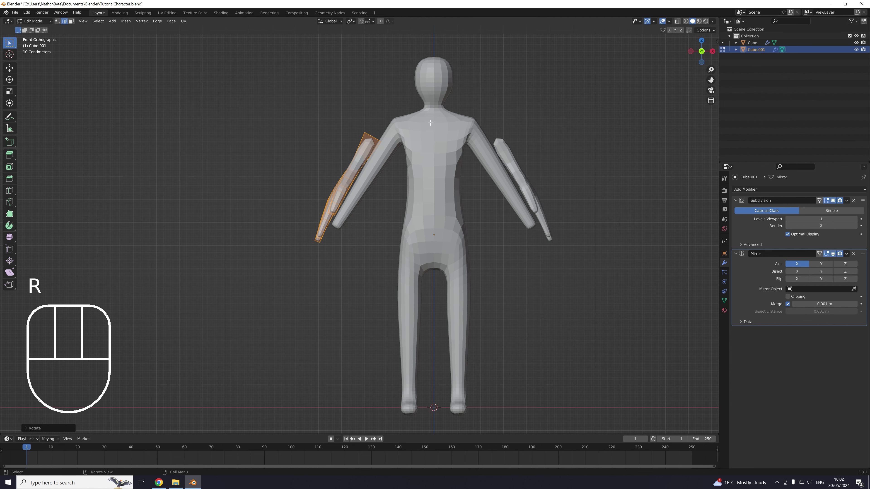
Move the hand onto the forearm, aligning it in the left view and in the front view.
{"action": "middle_click_drag", "start_coordinate": [353, 152], "coordinate": [452, 179]}
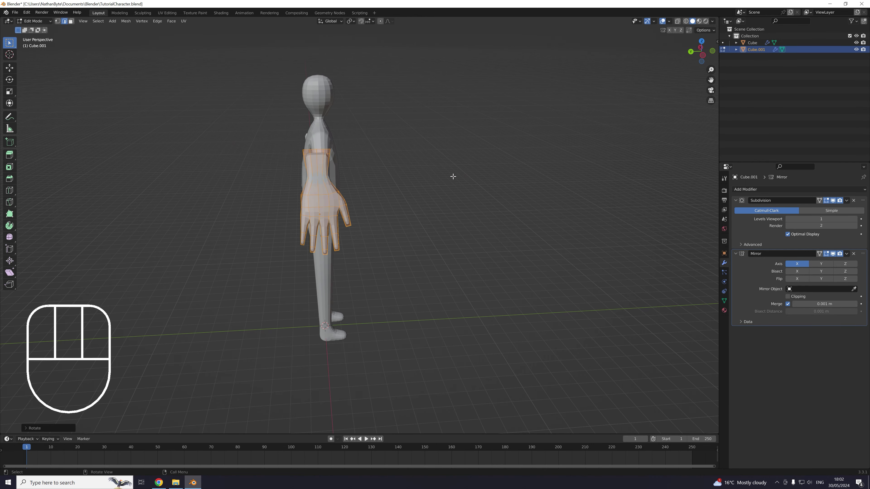
{"action": "key", "text": "ctrl+KP_3"}
{"action": "key", "text": "g"}
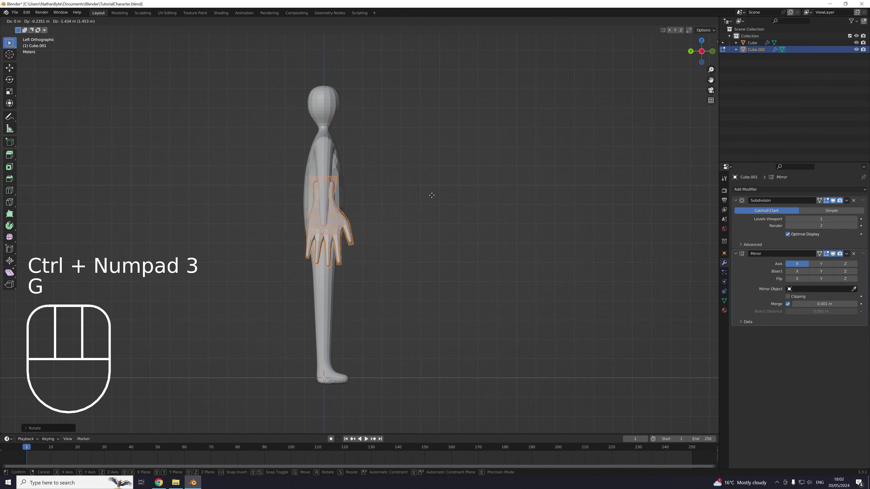
{"action": "left_click", "coordinate": [432, 192]}
{"action": "middle_click_drag", "start_coordinate": [432, 192], "coordinate": [439, 193]}
{"action": "key", "text": "KP_1"}
{"action": "key", "text": "g"}
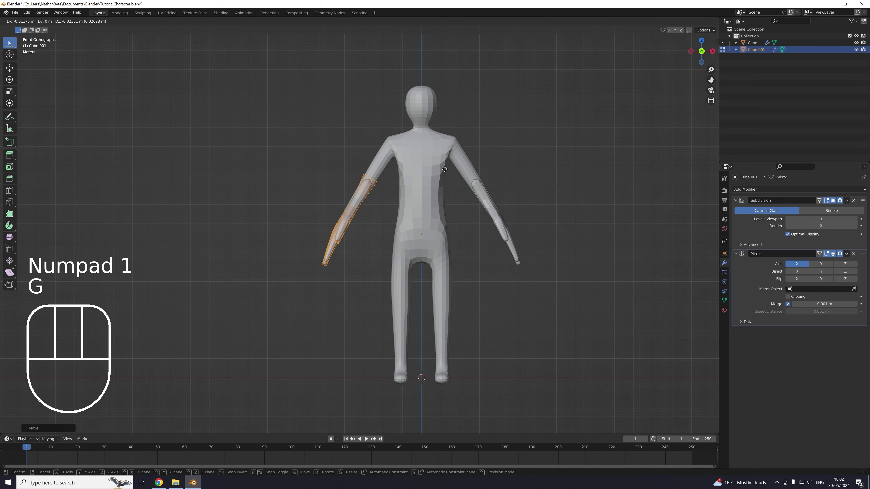
{"action": "left_click", "coordinate": [389, 210]}
Scale the hand down to suit the arm and move its wrist into the arm's end in front view.
{"action": "middle_click_drag", "start_coordinate": [389, 210], "coordinate": [397, 227]}
{"action": "scroll", "coordinate": [433, 238], "scroll_direction": "up", "scroll_amount": 4}
{"action": "key", "text": "s"}
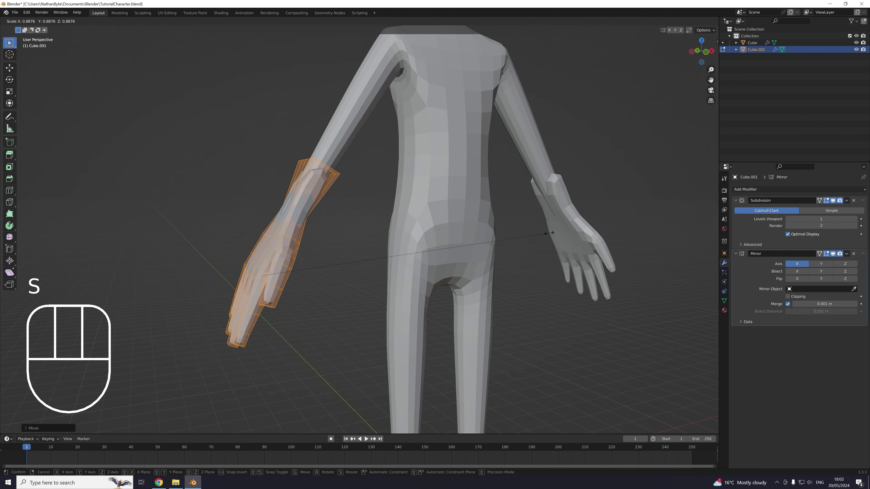
{"action": "left_click", "coordinate": [371, 267]}
{"action": "key", "text": "KP_1"}
{"action": "key", "text": "g"}
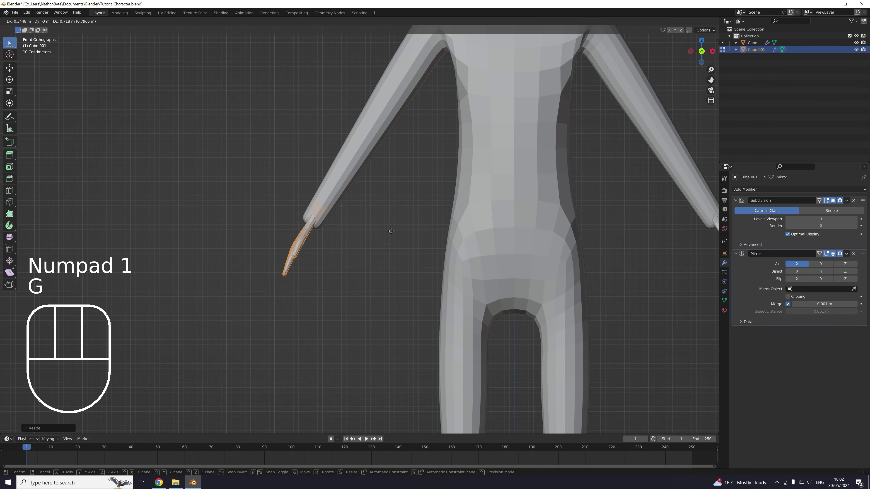
{"action": "left_click", "coordinate": [386, 225]}
Nudge the hand deeper into the forearm by about 0.19 m along X and 0.31 m along Z in front view.
{"action": "middle_click_drag", "start_coordinate": [384, 225], "coordinate": [466, 245]}
{"action": "scroll", "coordinate": [457, 249], "scroll_direction": "down", "scroll_amount": 4}
{"action": "mouse_move", "coordinate": [476, 247]}
{"action": "middle_mouse_down"}
{"action": "mouse_move", "coordinate": [582, 240]}
{"action": "mouse_move", "coordinate": [445, 253]}
{"action": "mouse_move", "coordinate": [461, 241]}
{"action": "middle_mouse_up"}
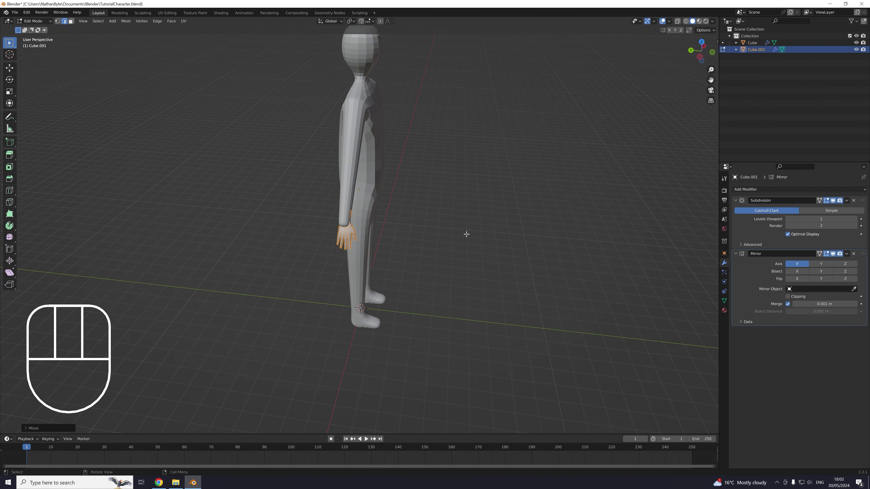
{"action": "key", "text": "KP_1"}
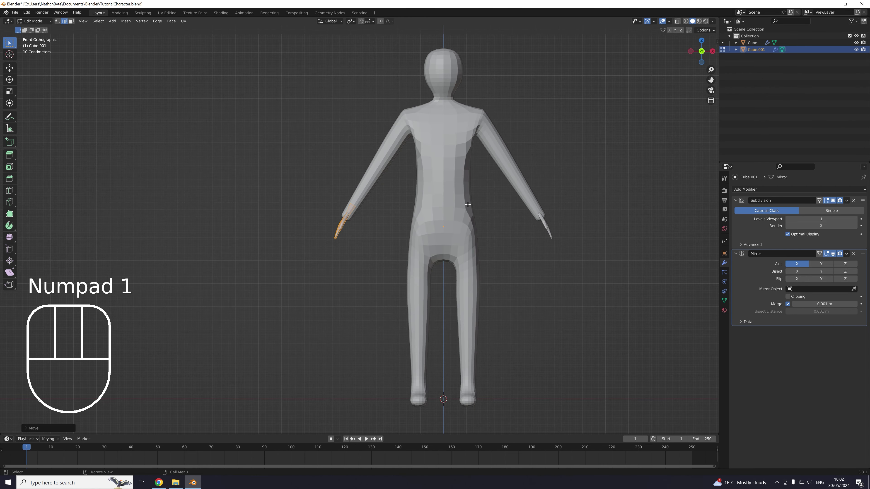
{"action": "key", "text": "g"}
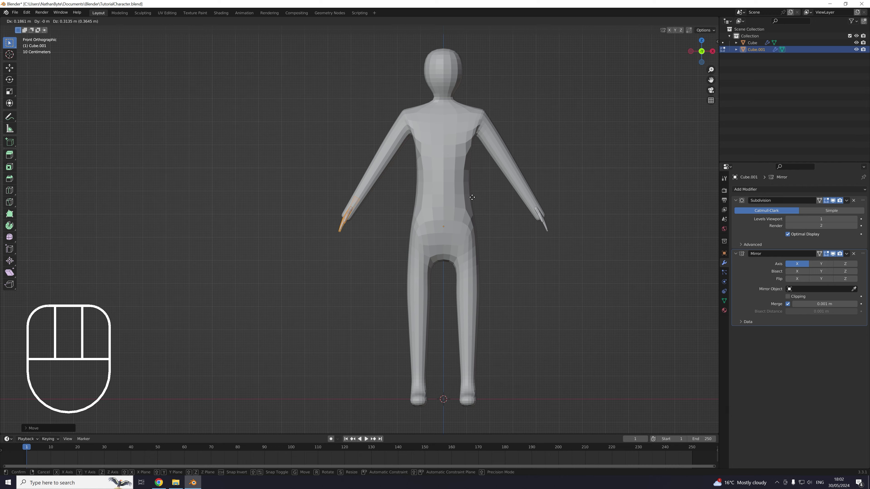
{"action": "left_click", "coordinate": [473, 198]}
Switch from the hand to the body object and open its mesh in Edit Mode with X-ray on.
{"action": "middle_click_drag", "start_coordinate": [392, 202], "coordinate": [423, 209]}
{"action": "scroll", "coordinate": [342, 172], "scroll_direction": "up", "scroll_amount": 4}
{"action": "key", "text": "Tab"}
{"action": "left_click", "coordinate": [337, 137]}
{"action": "scroll", "coordinate": [422, 209], "scroll_direction": "up", "scroll_amount": 2}
{"action": "middle_click_drag", "start_coordinate": [422, 210], "coordinate": [410, 192]}
{"action": "key", "text": "Tab"}
{"action": "key", "text": "alt+z"}
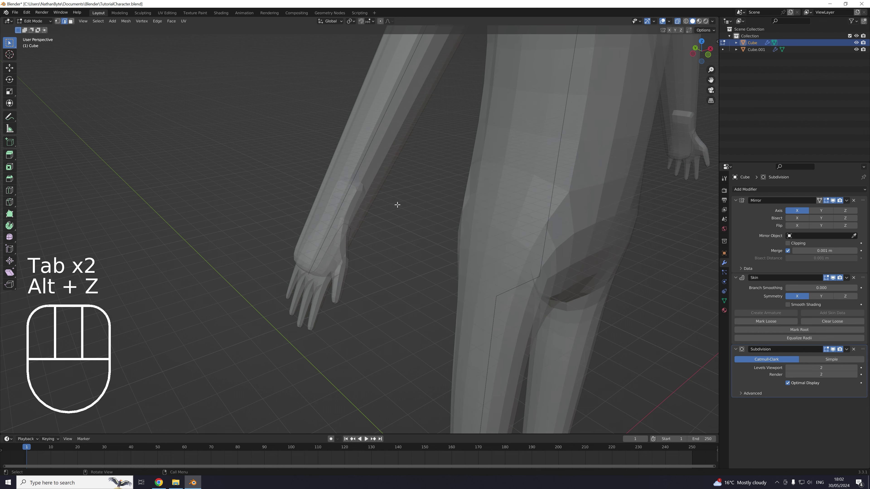
Select the arm's end vertex, move it in front view to meet the wrist, and shrink its skin radius to fit.
{"action": "left_click_drag", "start_coordinate": [287, 254], "coordinate": [360, 312]}
{"action": "key", "text": "KP_1"}
{"action": "key", "text": "g"}
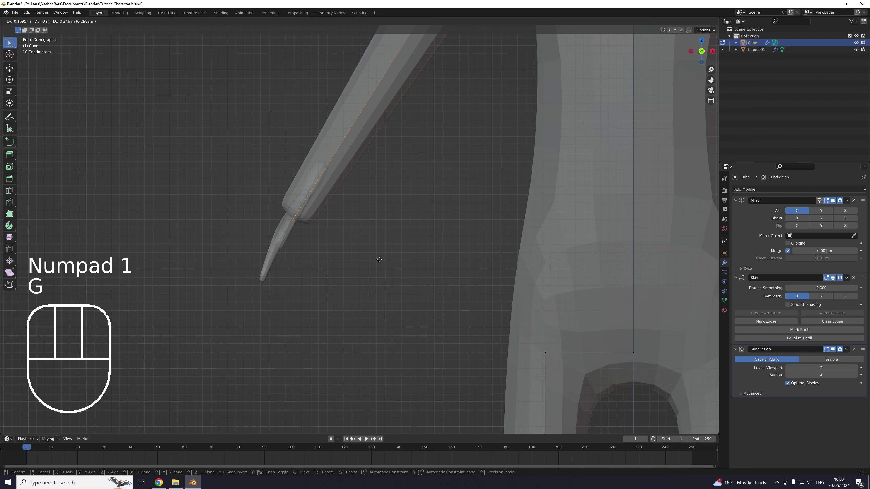
{"action": "left_click", "coordinate": [407, 215]}
{"action": "key", "text": "ctrl+a"}
{"action": "left_click", "coordinate": [461, 229]}
{"action": "scroll", "coordinate": [459, 272], "scroll_direction": "down", "scroll_amount": 5}
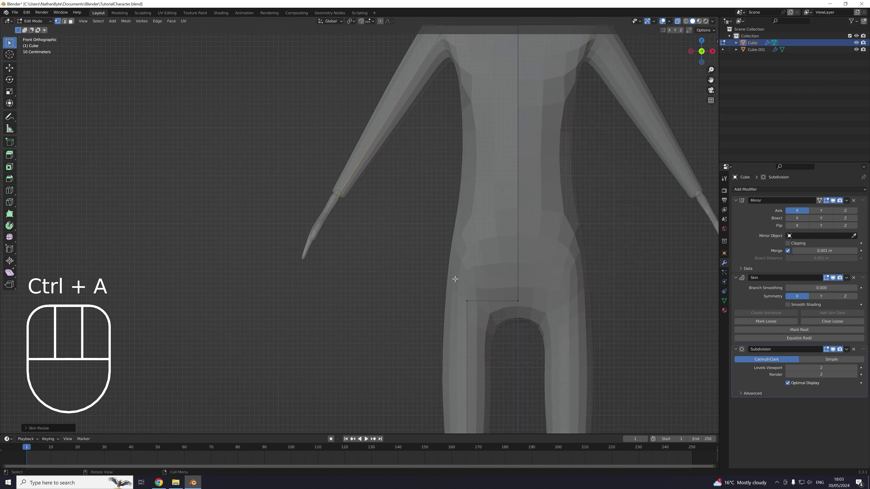
Return the body to Object Mode, deselect it and turn off X-ray.
{"action": "middle_click_drag", "start_coordinate": [414, 236], "coordinate": [468, 247]}
{"action": "key", "text": "Tab"}
{"action": "left_click", "coordinate": [646, 87]}
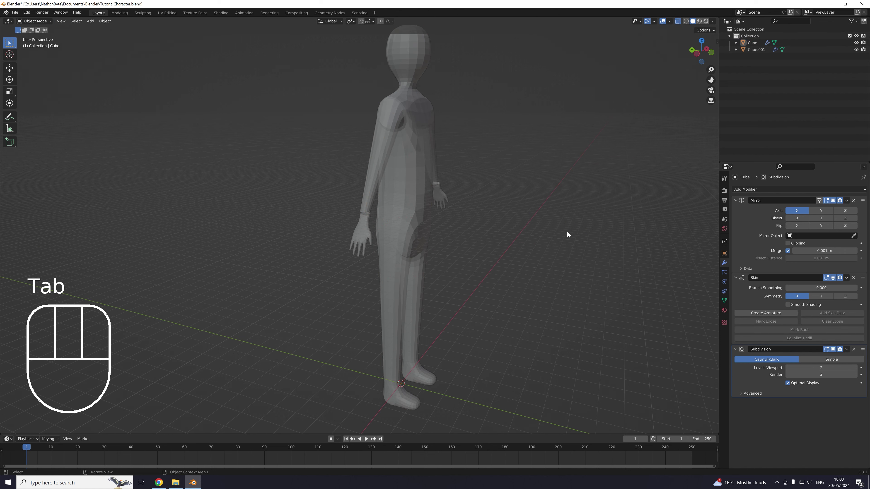
{"action": "key", "text": "alt+z"}
{"action": "middle_click_drag", "start_coordinate": [539, 235], "coordinate": [552, 273]}
{"action": "scroll", "coordinate": [524, 273], "scroll_direction": "up", "scroll_amount": 3}
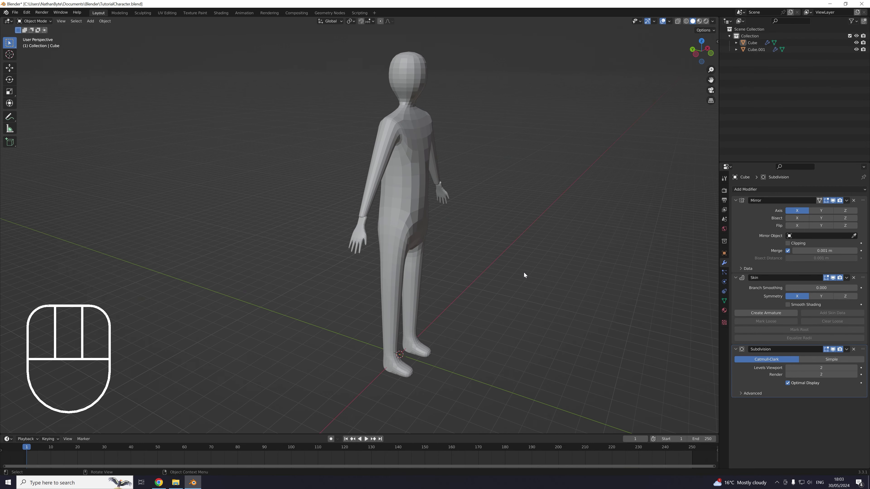
Move the hand's mesh about 0.08 m along Y to align with the arm, then return to Object Mode and deselect.
{"action": "left_click", "coordinate": [363, 234]}
{"action": "key", "text": "Tab"}
{"action": "middle_click_drag", "start_coordinate": [363, 234], "coordinate": [510, 233]}
{"action": "key", "text": "g"}
{"action": "key", "text": "x"}
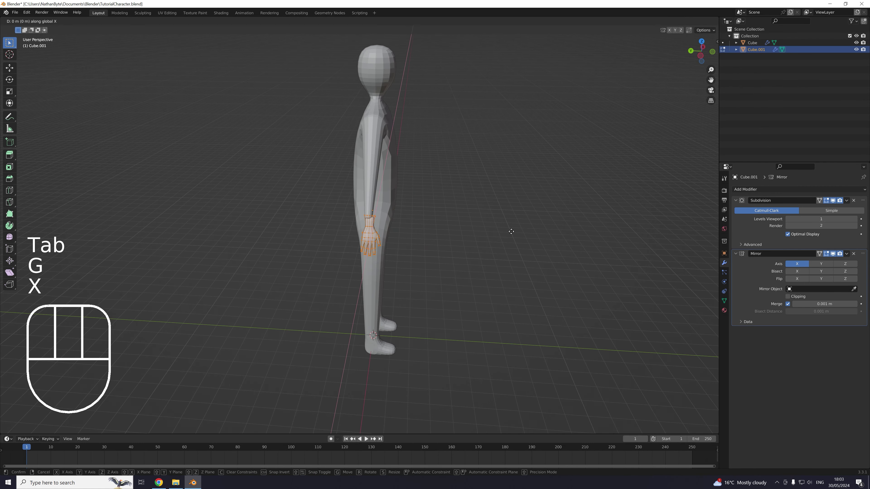
{"action": "key", "text": "y"}
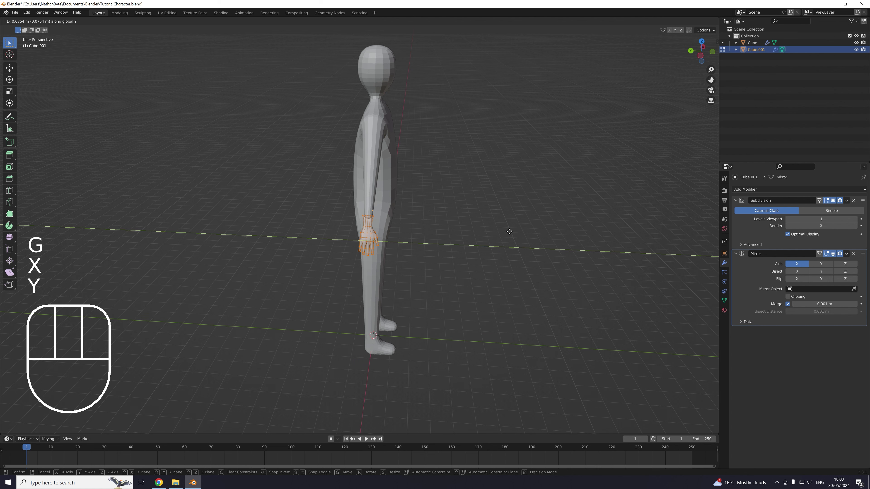
{"action": "left_click", "coordinate": [509, 231]}
{"action": "middle_click_drag", "start_coordinate": [509, 233], "coordinate": [500, 283]}
{"action": "key", "text": "Tab"}
{"action": "left_click", "coordinate": [470, 276]}
Select the hand object and open its mesh in Edit Mode around the wrist joint.
{"action": "scroll", "coordinate": [410, 288], "scroll_direction": "up", "scroll_amount": 3}
{"action": "scroll", "coordinate": [445, 247], "scroll_direction": "up", "scroll_amount": 5}
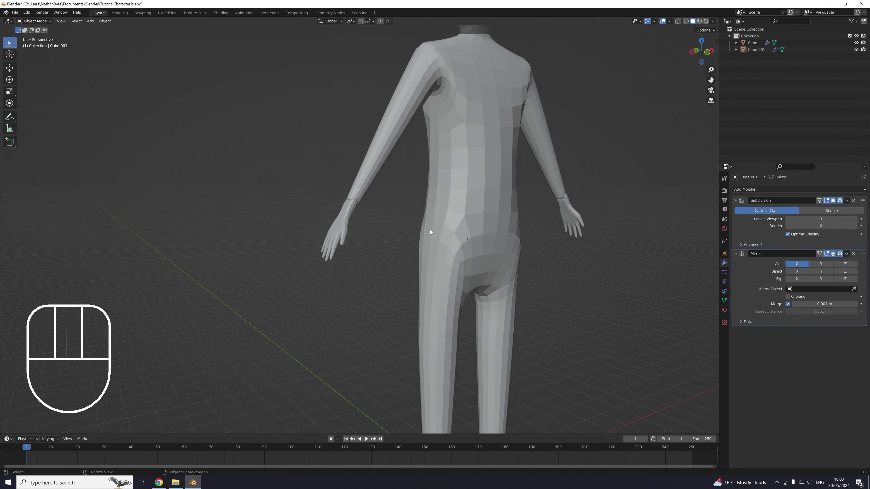
{"action": "left_click", "coordinate": [364, 187]}
{"action": "scroll", "coordinate": [388, 234], "scroll_direction": "up", "scroll_amount": 3}
{"action": "left_click", "coordinate": [314, 271]}
{"action": "middle_click_drag", "start_coordinate": [314, 271], "coordinate": [352, 194], "text": "shift"}
{"action": "scroll", "coordinate": [403, 227], "scroll_direction": "up", "scroll_amount": 5}
{"action": "key", "text": "Tab"}
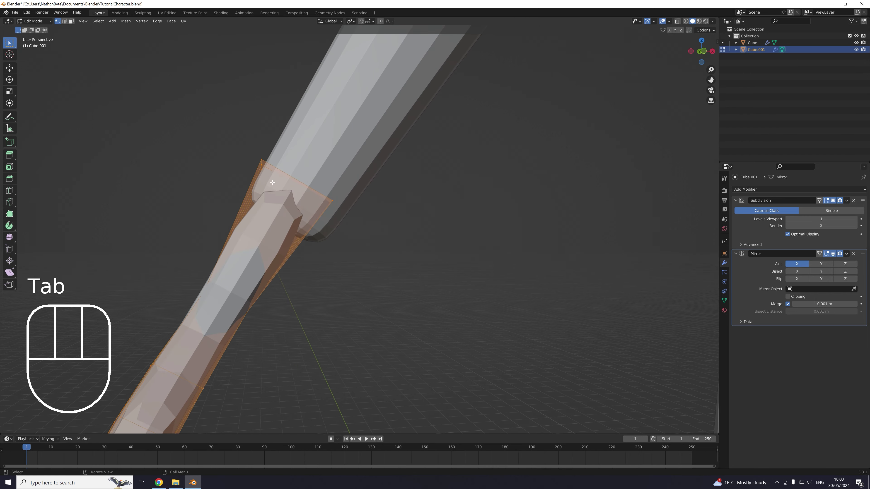
Select the faces at the wrist's open end and scale them along Y to fit around the forearm.
{"action": "middle_click_drag", "start_coordinate": [272, 182], "coordinate": [287, 300]}
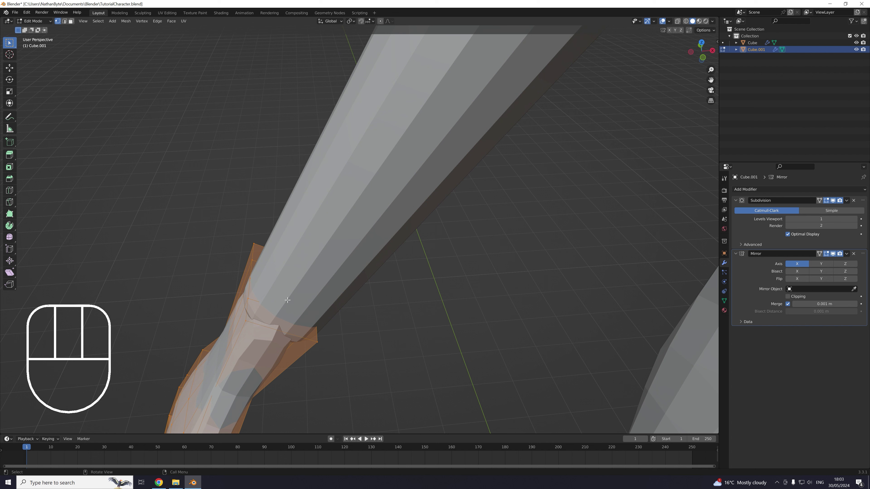
{"action": "left_click", "coordinate": [71, 21]}
{"action": "left_click_drag", "start_coordinate": [269, 298], "coordinate": [269, 260]}
{"action": "middle_click_drag", "start_coordinate": [270, 260], "coordinate": [150, 147]}
{"action": "key", "text": "s"}
{"action": "key", "text": "y"}
{"action": "left_click", "coordinate": [510, 278]}
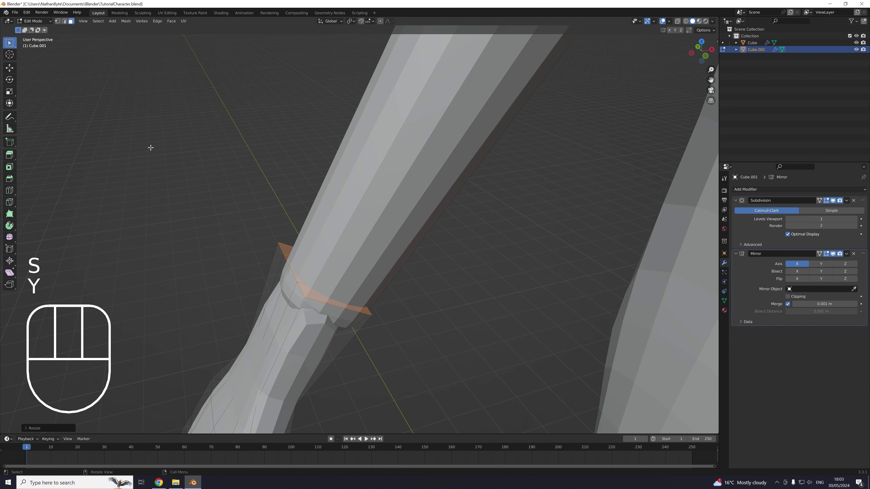
Select the vertices on the outer side of the wrist's end and move them up along the forearm in front view.
{"action": "left_click", "coordinate": [57, 21]}
{"action": "left_click", "coordinate": [285, 257]}
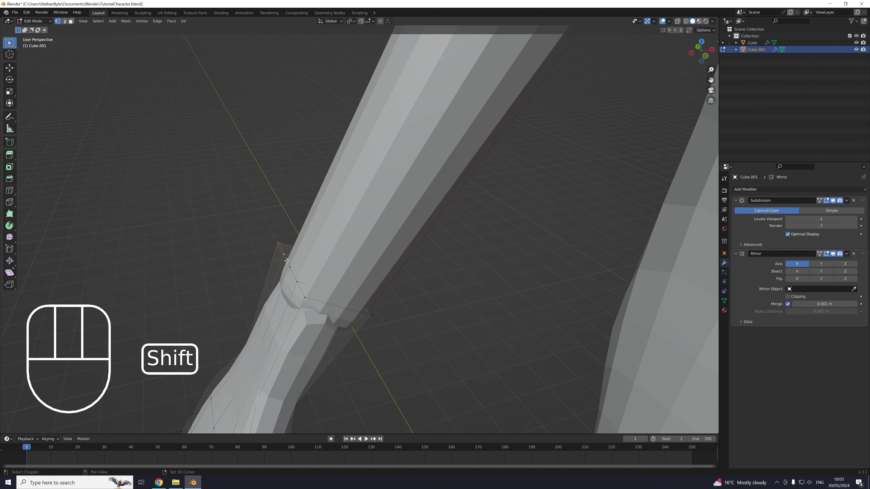
{"action": "key", "text": "KP_1"}
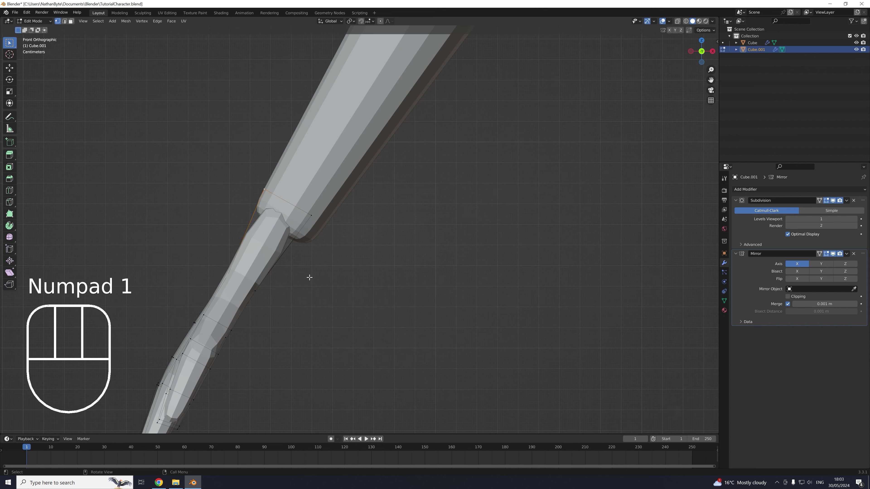
{"action": "key", "text": "g"}
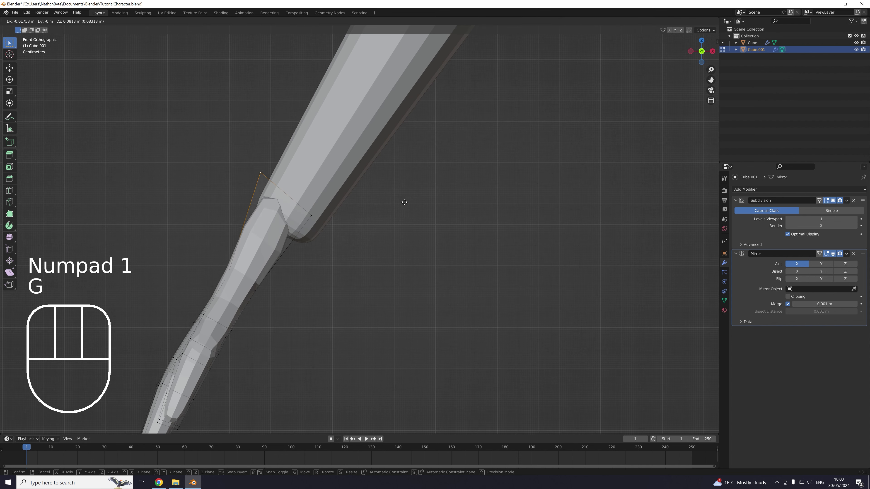
{"action": "left_click", "coordinate": [409, 188]}
Select the vertices on the inner side of the wrist's end and move them toward the body in front view.
{"action": "middle_click_drag", "start_coordinate": [409, 189], "coordinate": [258, 213]}
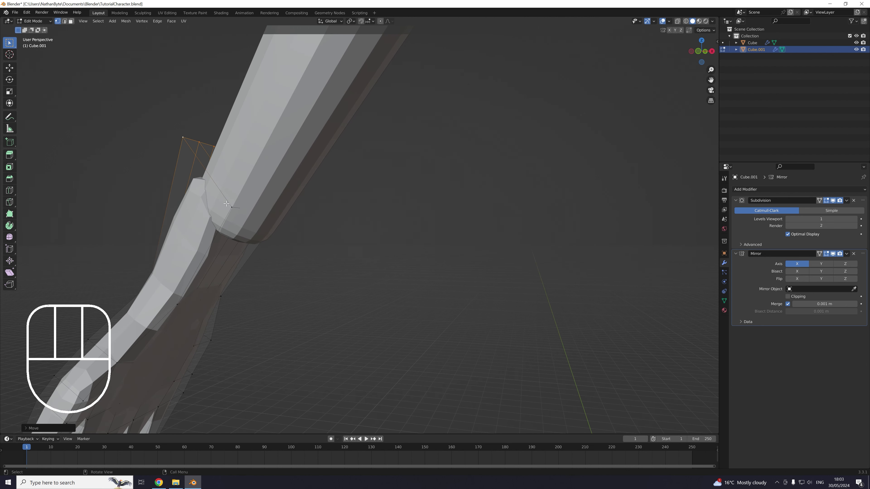
{"action": "left_click", "coordinate": [257, 213]}
{"action": "key", "text": "KP_1"}
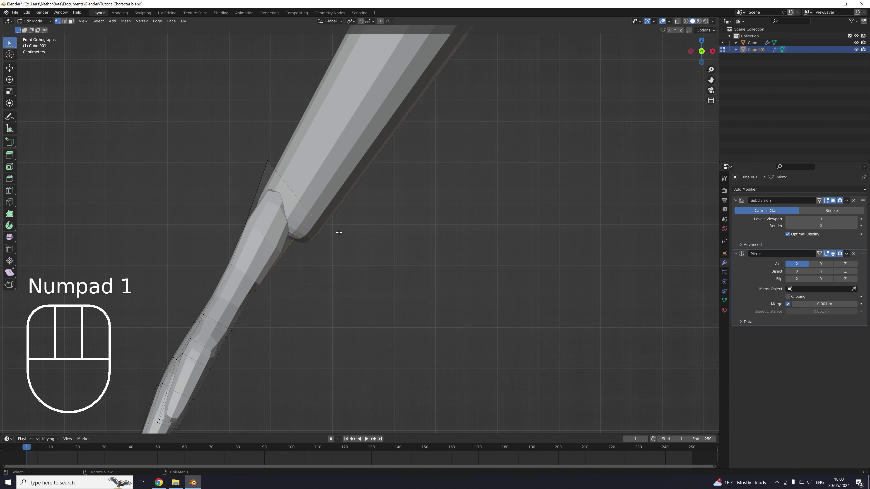
{"action": "key", "text": "g"}
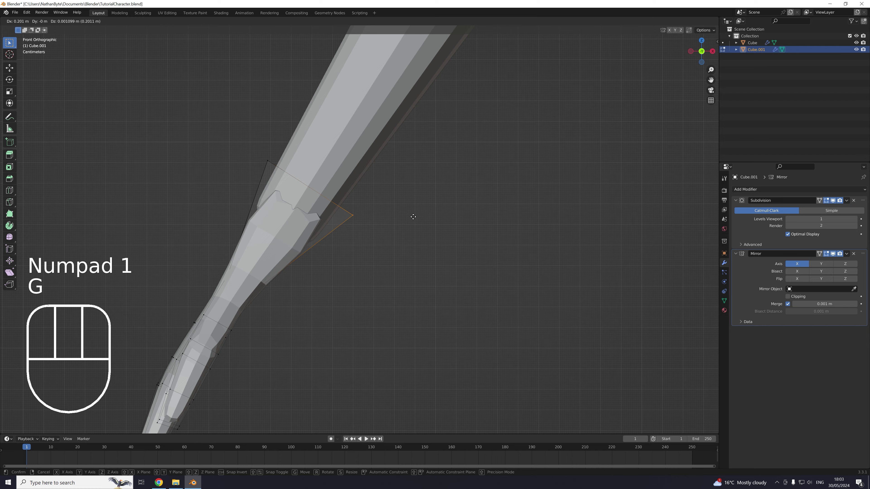
{"action": "left_click", "coordinate": [406, 215]}
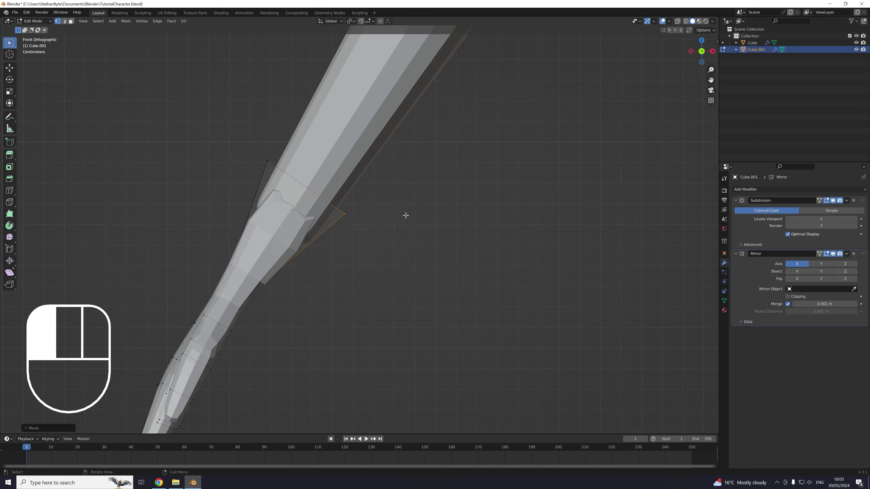
Enable proportional editing and move a vertex on the back of the hand up about 0.04 m in front view.
{"action": "scroll", "coordinate": [377, 237], "scroll_direction": "down", "scroll_amount": 6}
{"action": "mouse_move", "coordinate": [377, 237]}
{"action": "middle_mouse_down"}
{"action": "mouse_move", "coordinate": [337, 222]}
{"action": "mouse_move", "coordinate": [375, 249]}
{"action": "mouse_move", "coordinate": [428, 264]}
{"action": "mouse_move", "coordinate": [400, 227]}
{"action": "mouse_move", "coordinate": [428, 228]}
{"action": "mouse_move", "coordinate": [425, 246]}
{"action": "mouse_move", "coordinate": [388, 241]}
{"action": "middle_mouse_up"}
{"action": "scroll", "coordinate": [463, 270], "scroll_direction": "up", "scroll_amount": 4}
{"action": "mouse_move", "coordinate": [326, 250]}
{"action": "middle_mouse_down", "text": "shift"}
{"action": "mouse_move", "coordinate": [378, 198]}
{"action": "mouse_move", "coordinate": [325, 247]}
{"action": "middle_mouse_up", "text": "shift"}
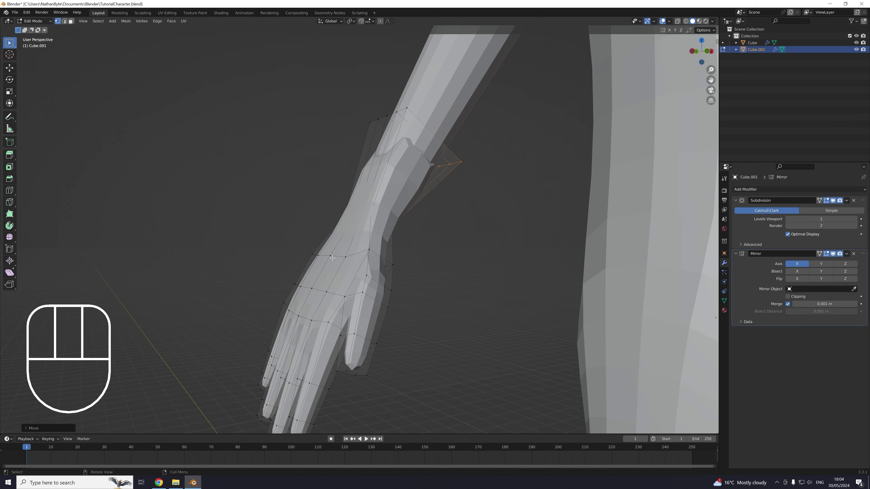
{"action": "middle_click_drag", "start_coordinate": [396, 239], "coordinate": [400, 224], "text": "shift"}
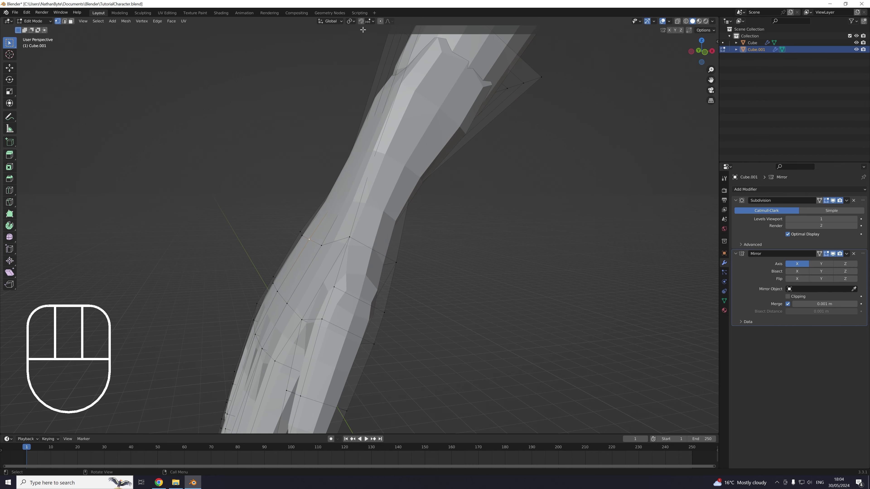
{"action": "left_click", "coordinate": [380, 21]}
{"action": "key", "text": "g"}
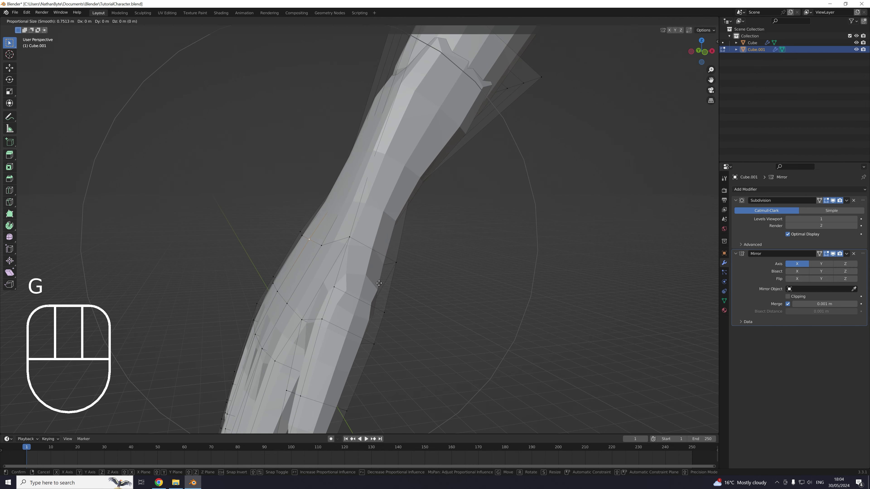
{"action": "key", "text": "Escape"}
{"action": "key", "text": "KP_1"}
{"action": "key", "text": "g"}
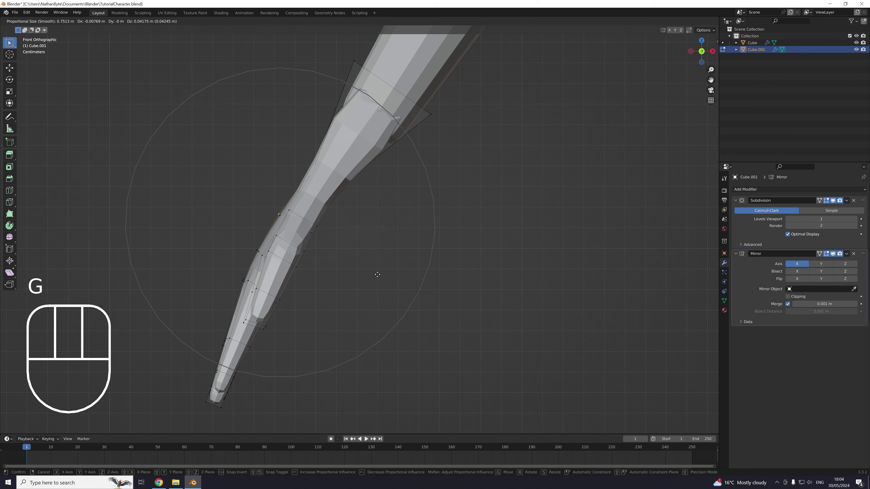
{"action": "left_click", "coordinate": [378, 275]}
{"action": "middle_click_drag", "start_coordinate": [378, 275], "coordinate": [378, 246]}
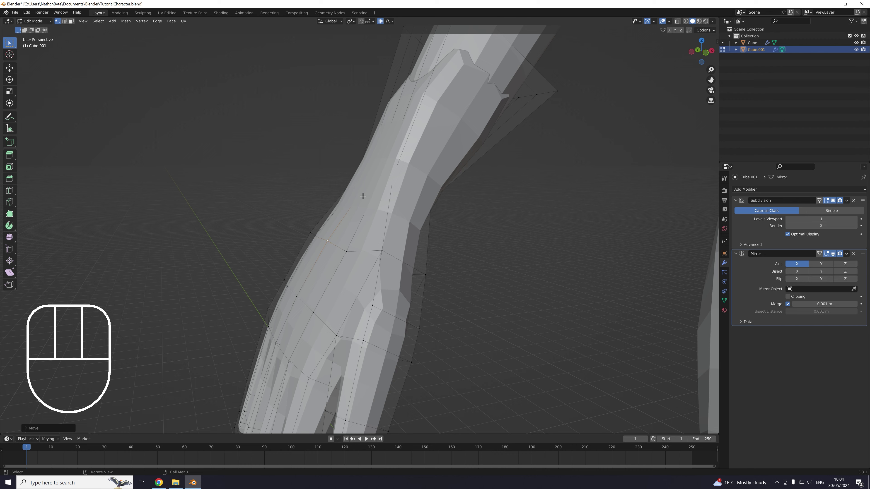
In wireframe shading, move the outer vertex of the wrist's narrow loop up and outward, reducing the proportional radius to about 0.24 m.
{"action": "left_click", "coordinate": [372, 179]}
{"action": "left_click", "coordinate": [686, 22]}
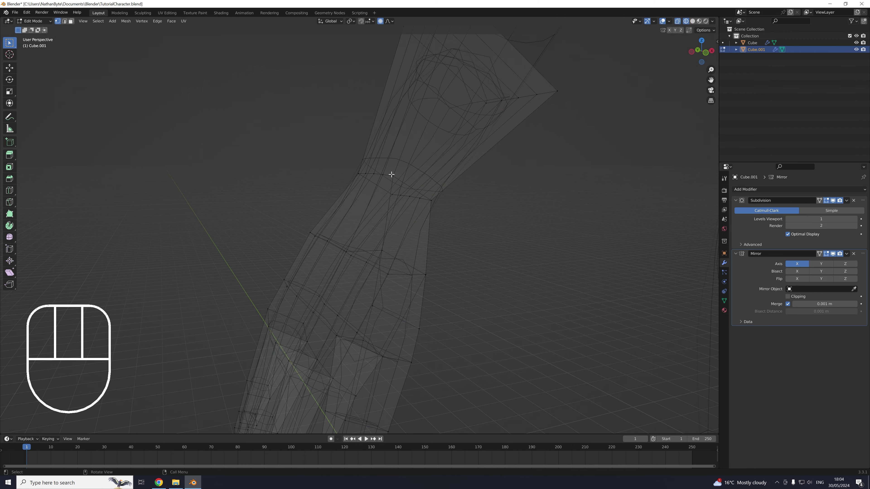
{"action": "middle_click_drag", "start_coordinate": [369, 173], "coordinate": [477, 180]}
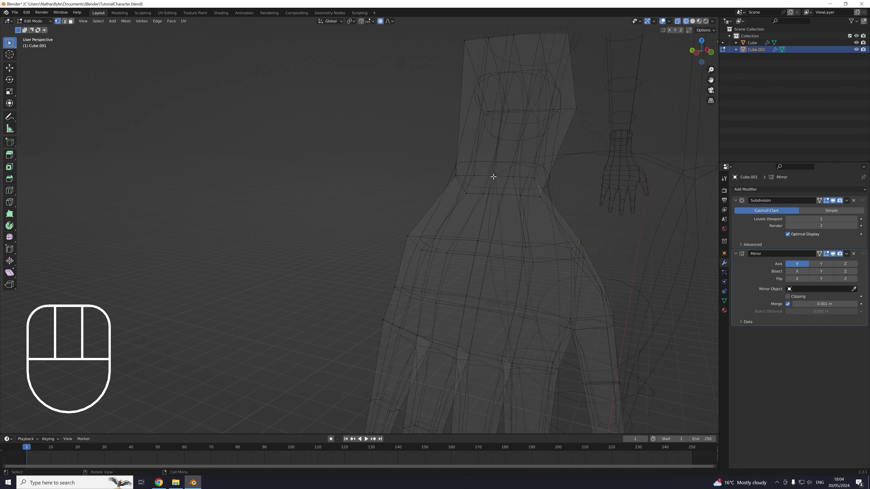
{"action": "key", "text": "KP_1"}
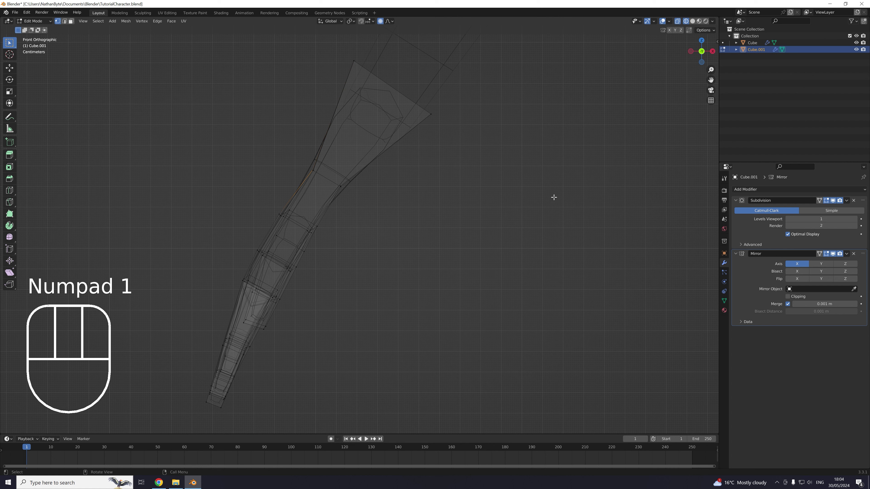
{"action": "key", "text": "g"}
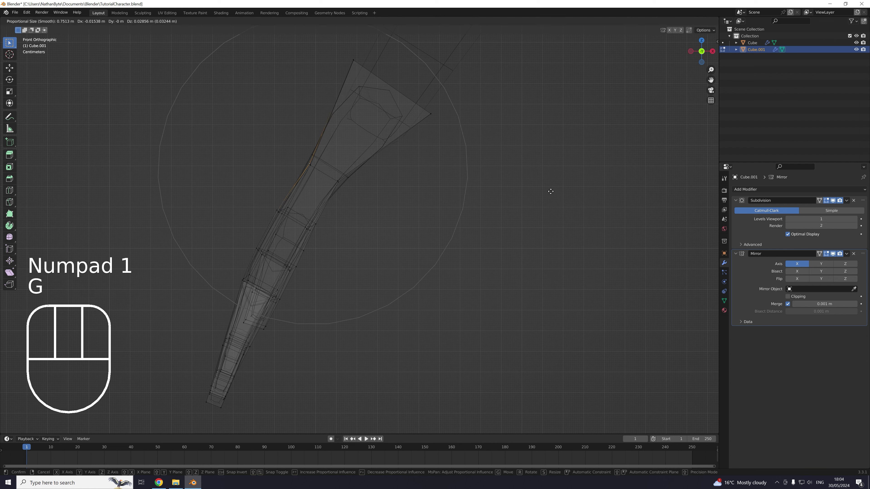
{"action": "scroll", "coordinate": [548, 189], "scroll_direction": "up", "scroll_amount": 6}
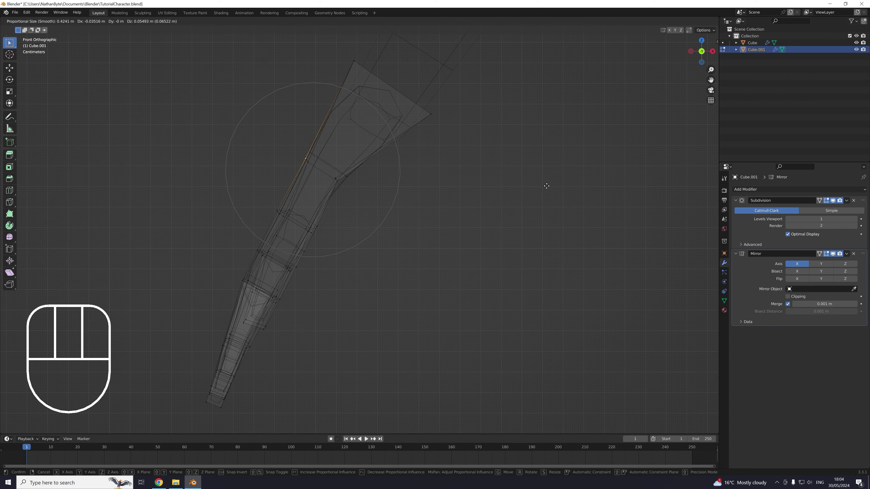
{"action": "scroll", "coordinate": [546, 186], "scroll_direction": "up", "scroll_amount": 2}
{"action": "left_click", "coordinate": [545, 183]}
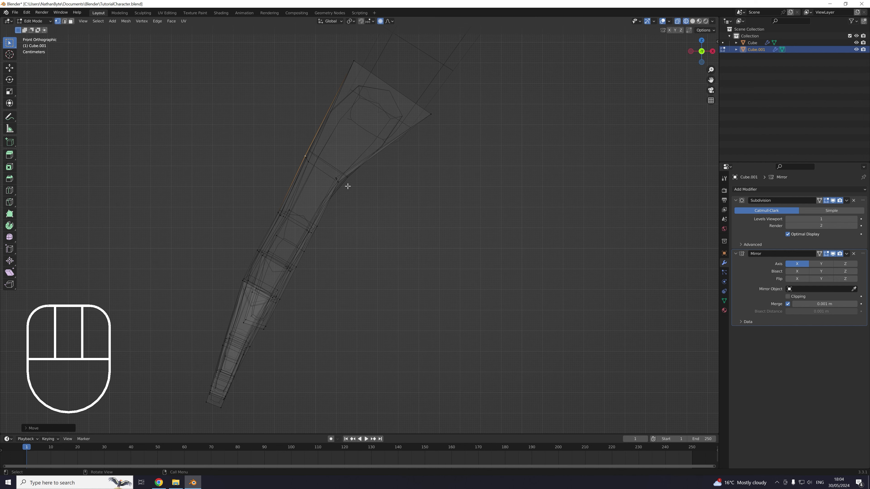
Select the inner vertex of the wrist's narrow loop and move it slightly toward the body with a smaller proportional radius.
{"action": "middle_click_drag", "start_coordinate": [347, 186], "coordinate": [264, 171]}
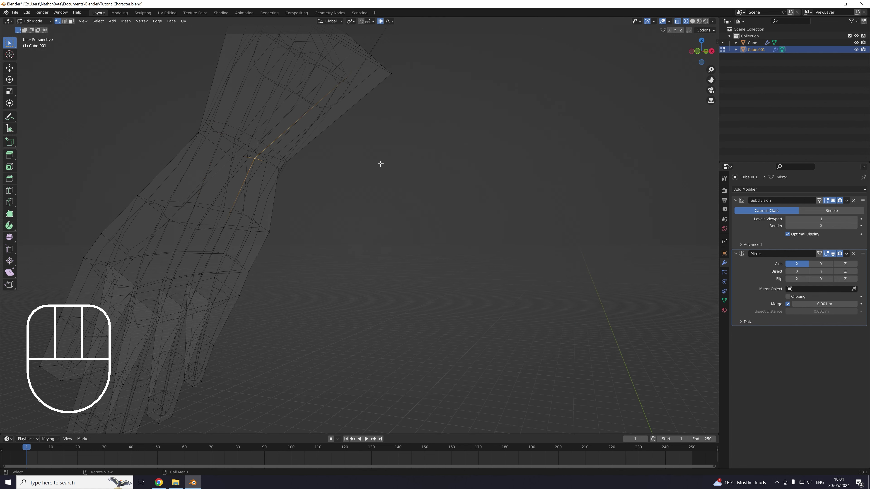
{"action": "key", "text": "KP_1"}
{"action": "key", "text": "g"}
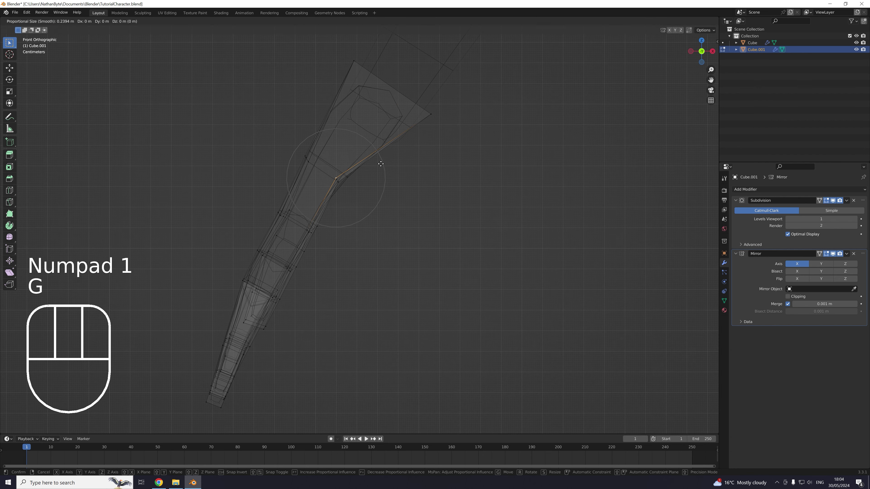
{"action": "scroll", "coordinate": [381, 164], "scroll_direction": "up", "scroll_amount": 2}
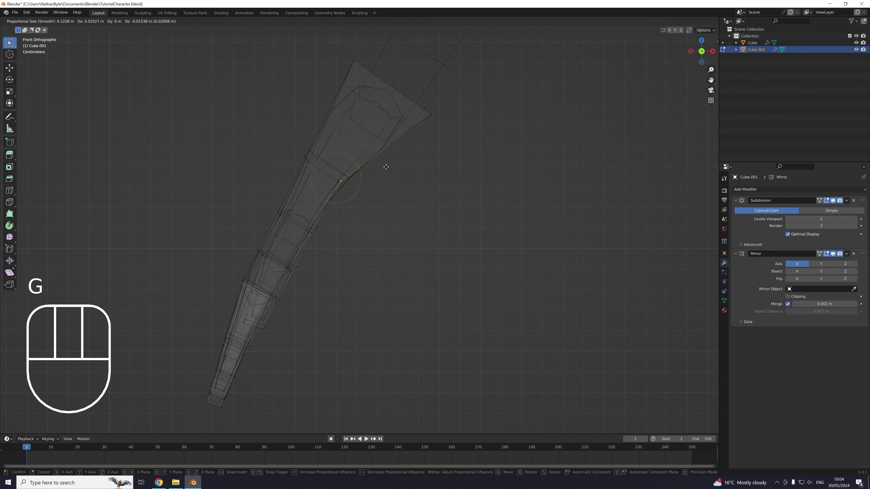
{"action": "scroll", "coordinate": [388, 168], "scroll_direction": "down", "scroll_amount": 3}
{"action": "key", "text": "Escape"}
{"action": "key", "text": "g"}
{"action": "left_click", "coordinate": [406, 208]}
In solid shading with proportional editing off, move the inner vertices of the wrist's end about 0.05 m along X in front view.
{"action": "mouse_move", "coordinate": [405, 208]}
{"action": "middle_mouse_down"}
{"action": "mouse_move", "coordinate": [342, 209]}
{"action": "mouse_move", "coordinate": [374, 224]}
{"action": "middle_mouse_up"}
{"action": "left_click", "coordinate": [692, 21]}
{"action": "left_click_drag", "start_coordinate": [320, 121], "coordinate": [404, 143]}
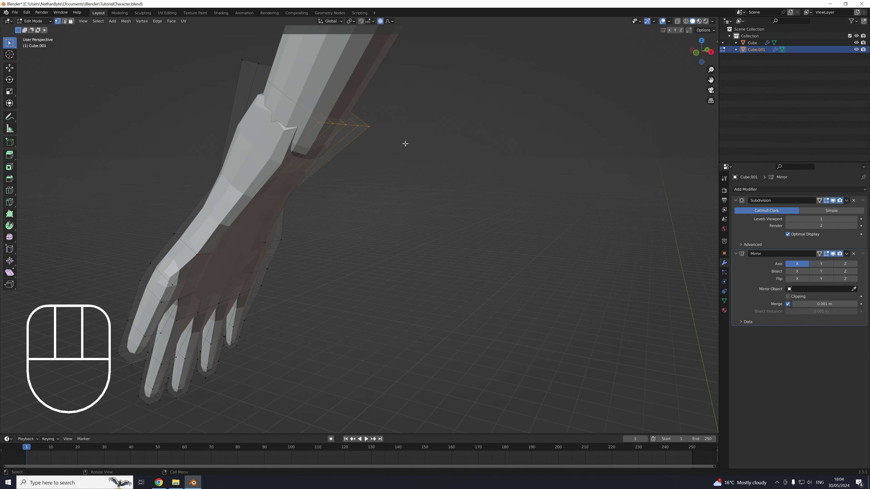
{"action": "key", "text": "KP_1"}
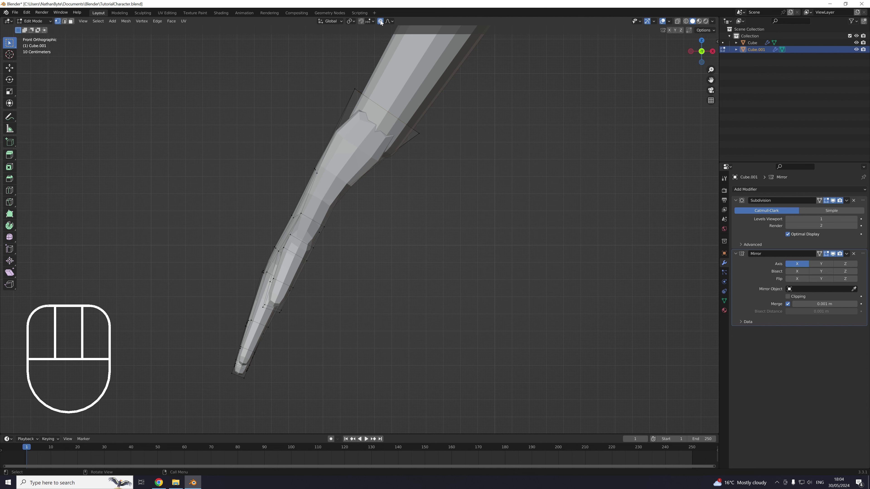
{"action": "middle_click_drag", "start_coordinate": [430, 112], "coordinate": [433, 130]}
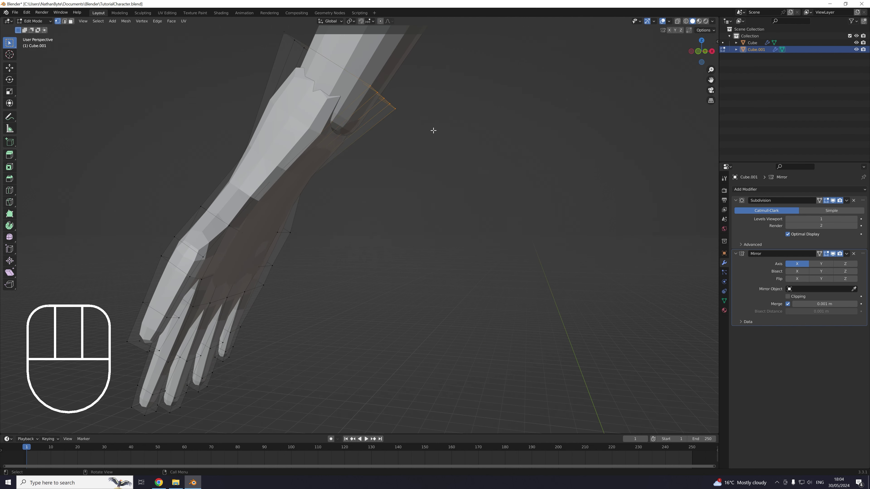
{"action": "key", "text": "KP_1"}
{"action": "key", "text": "g"}
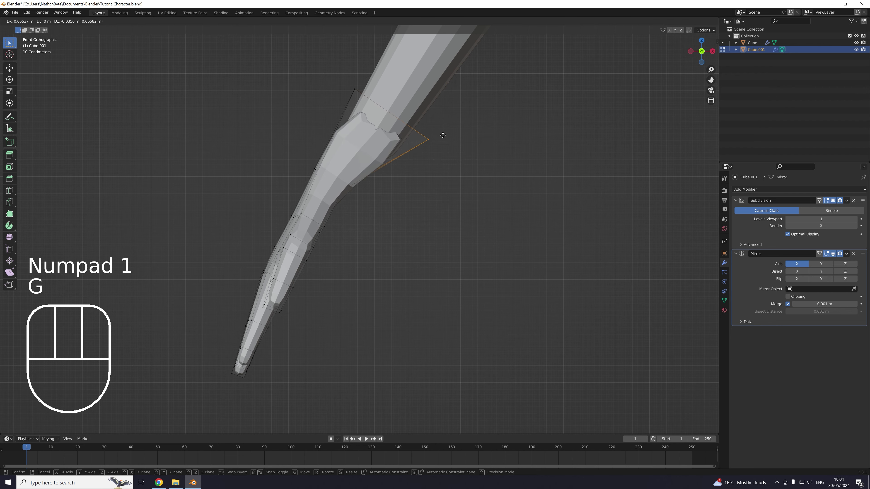
{"action": "left_click", "coordinate": [443, 133]}
Select the narrow wrist loop's inner vertices in wireframe, shift them about 0.02 m down and inward in solid shading, and return to Object Mode.
{"action": "middle_click_drag", "start_coordinate": [443, 133], "coordinate": [357, 170]}
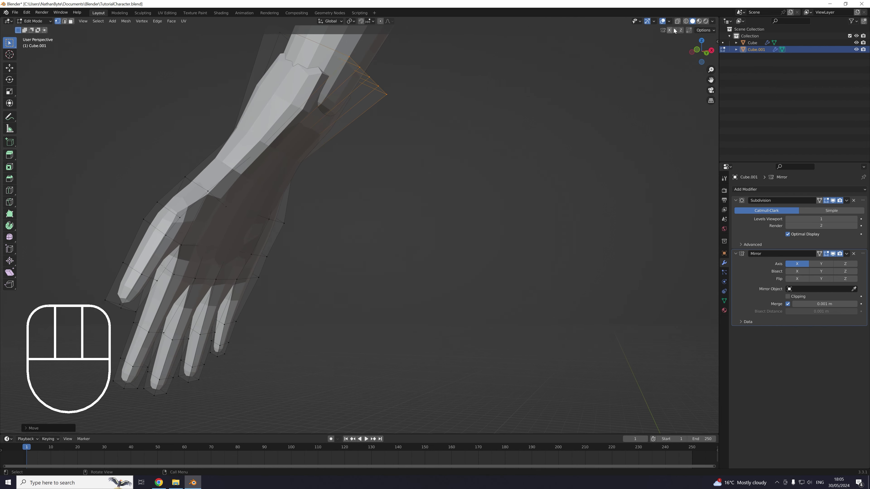
{"action": "left_click", "coordinate": [677, 21]}
{"action": "middle_click_drag", "start_coordinate": [290, 161], "coordinate": [312, 172]}
{"action": "key", "text": "KP_1"}
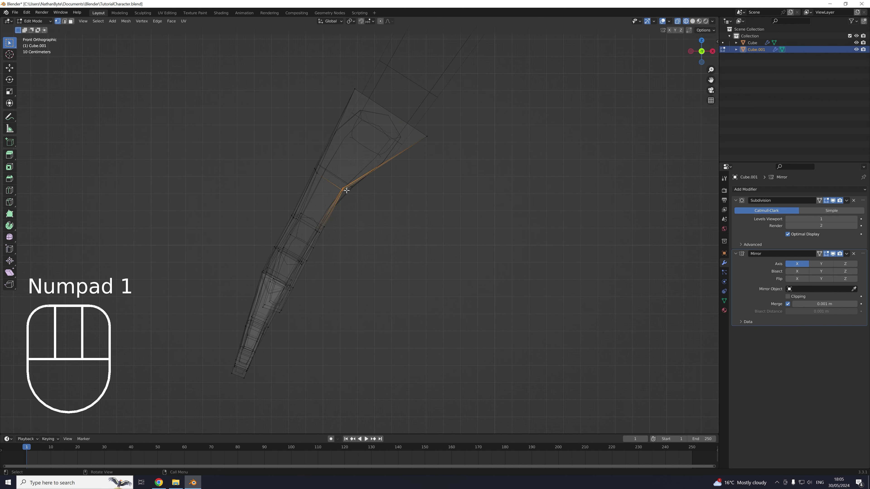
{"action": "left_click", "coordinate": [692, 21]}
{"action": "key", "text": "g"}
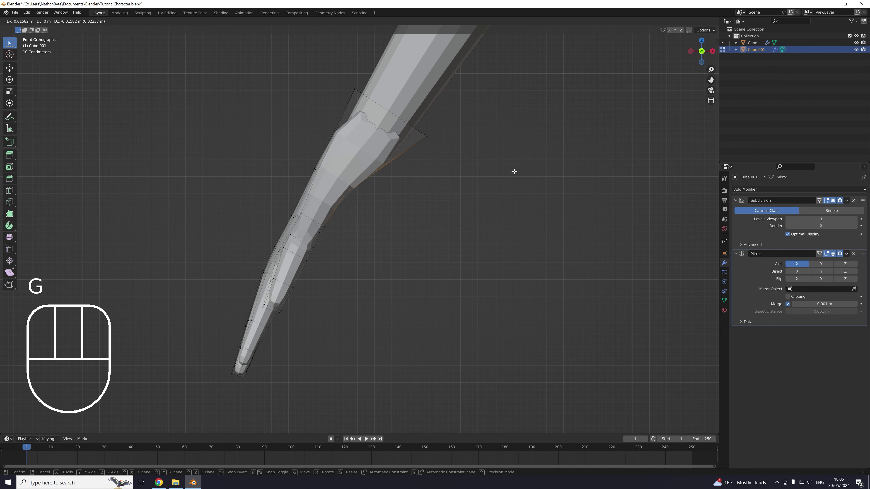
{"action": "left_click", "coordinate": [513, 172]}
{"action": "scroll", "coordinate": [499, 180], "scroll_direction": "down", "scroll_amount": 5}
{"action": "key", "text": "Tab"}
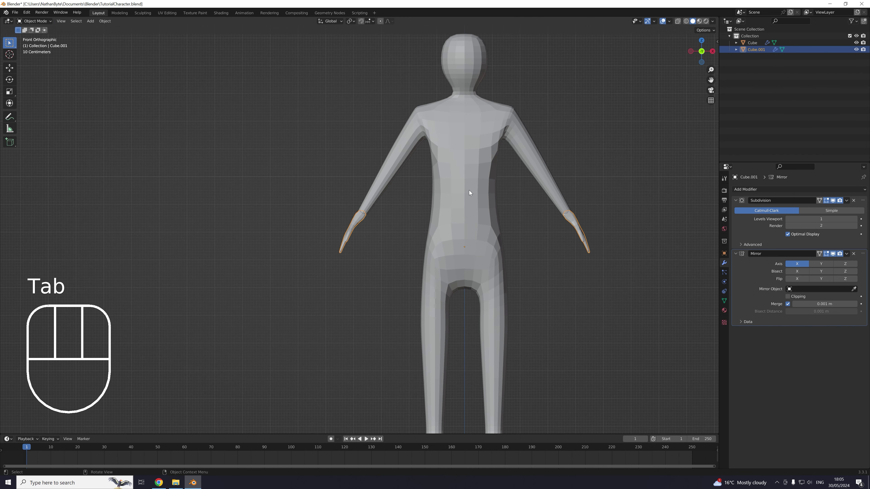
In Edit Mode, select the edge loop running along the outer side of the wrist and shift it about 0.04 m toward the body in front view.
{"action": "scroll", "coordinate": [455, 194], "scroll_direction": "up", "scroll_amount": 9}
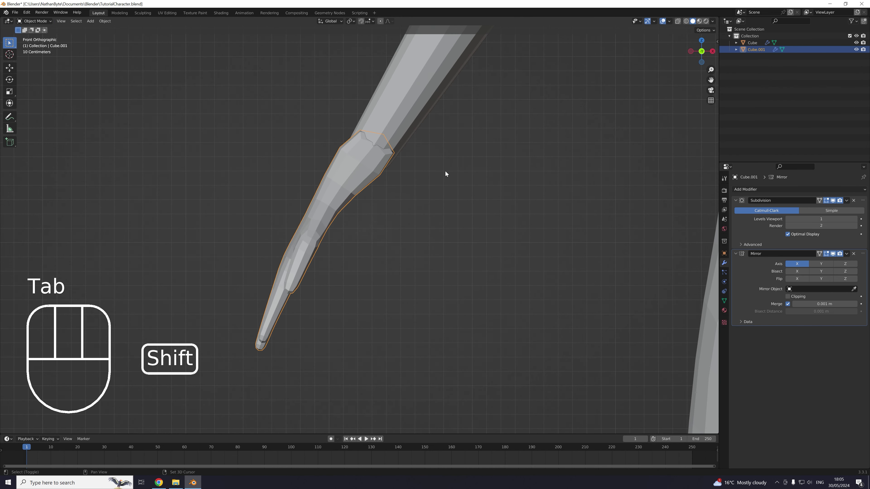
{"action": "scroll", "coordinate": [436, 193], "scroll_direction": "up", "scroll_amount": 2}
{"action": "middle_click_drag", "start_coordinate": [445, 171], "coordinate": [424, 161], "text": "shift"}
{"action": "key", "text": "Tab"}
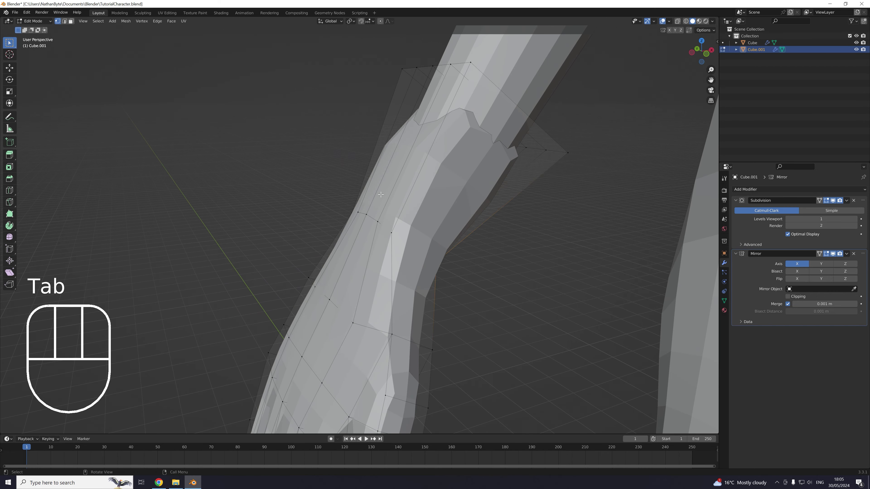
{"action": "left_click", "coordinate": [350, 205], "text": "alt"}
{"action": "key", "text": "KP_1"}
{"action": "key", "text": "g"}
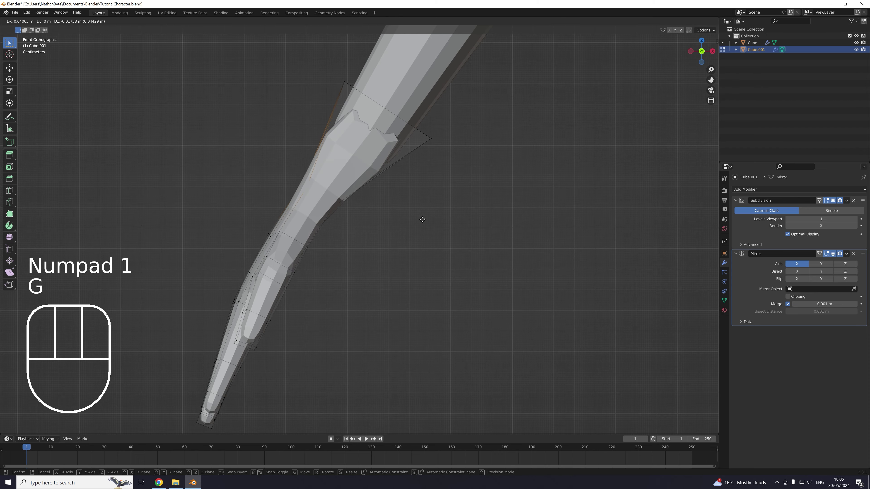
{"action": "left_click", "coordinate": [419, 216]}
Select the outer vertices at the wrist's open end, move them slightly down in front view, and return to Object Mode.
{"action": "left_click", "coordinate": [342, 78]}
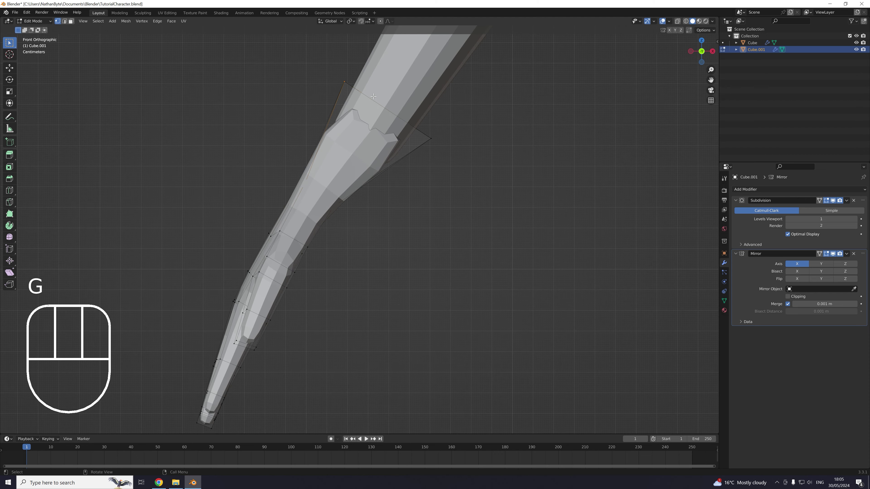
{"action": "middle_click_drag", "start_coordinate": [387, 98], "coordinate": [413, 109]}
{"action": "left_click_drag", "start_coordinate": [389, 56], "coordinate": [513, 76]}
{"action": "key", "text": "KP_1"}
{"action": "key", "text": "g"}
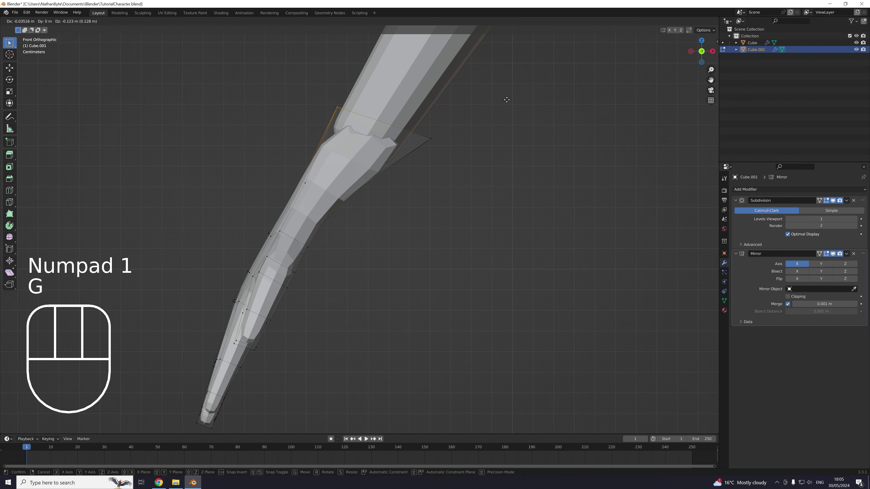
{"action": "left_click", "coordinate": [512, 87]}
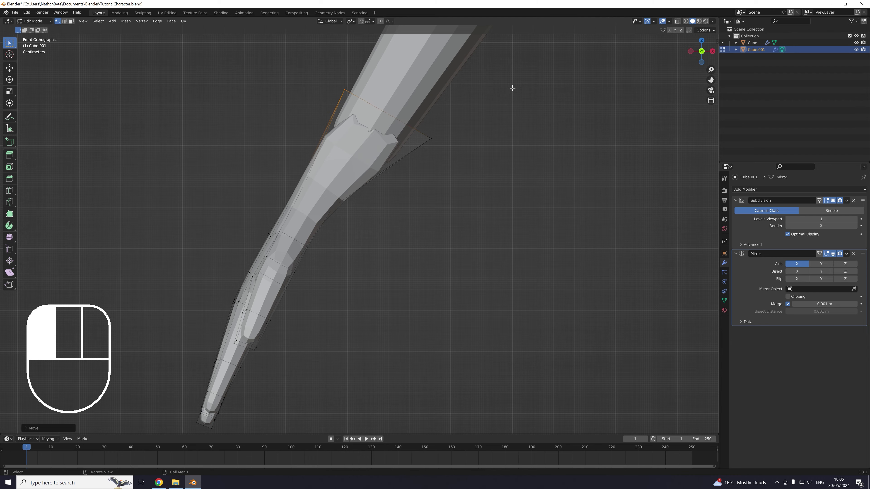
{"action": "scroll", "coordinate": [460, 169], "scroll_direction": "down", "scroll_amount": 3}
{"action": "key", "text": "Tab"}
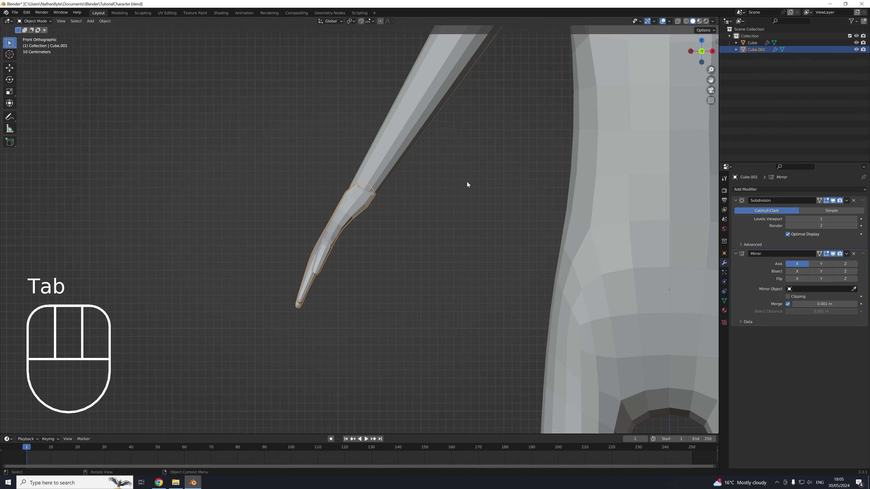
Select the character's body object.
{"action": "scroll", "coordinate": [467, 181], "scroll_direction": "down", "scroll_amount": 5}
{"action": "middle_click_drag", "start_coordinate": [438, 185], "coordinate": [426, 201]}
{"action": "scroll", "coordinate": [507, 207], "scroll_direction": "up", "scroll_amount": 4}
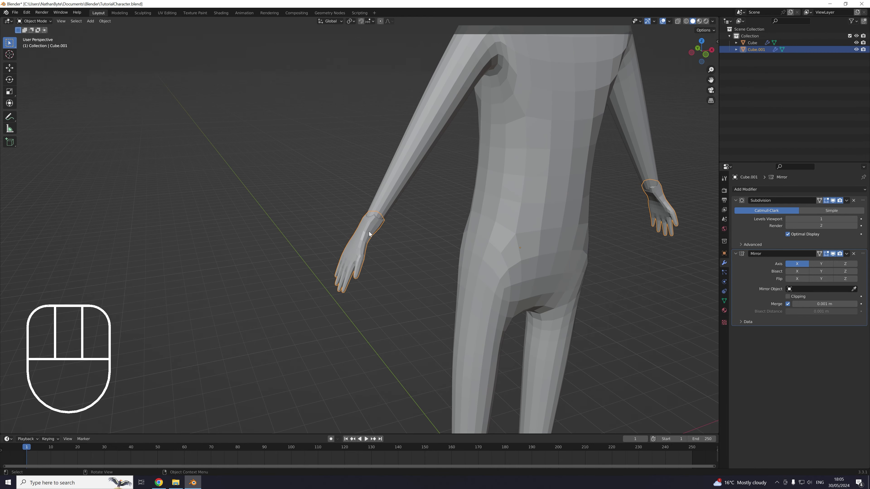
{"action": "left_click", "coordinate": [390, 195]}
Examine the whole character and the fit of the hands on the arms from several angles.
{"action": "scroll", "coordinate": [412, 232], "scroll_direction": "down", "scroll_amount": 6}
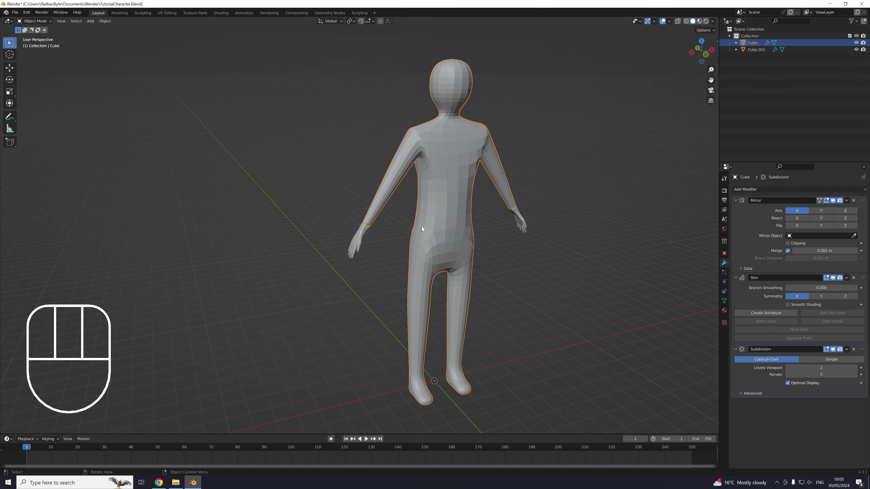
{"action": "middle_click_drag", "start_coordinate": [421, 227], "coordinate": [387, 226]}
{"action": "scroll", "coordinate": [385, 225], "scroll_direction": "up", "scroll_amount": 3}
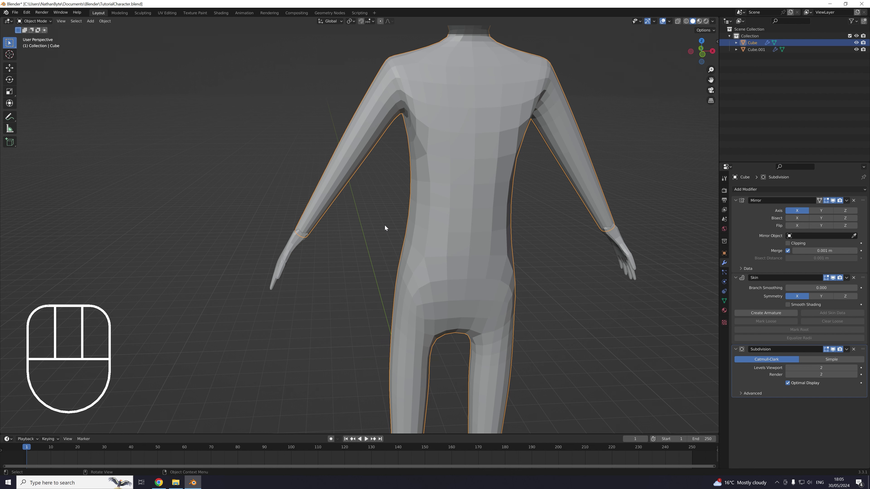
{"action": "scroll", "coordinate": [384, 226], "scroll_direction": "down", "scroll_amount": 5}
{"action": "scroll", "coordinate": [382, 255], "scroll_direction": "up", "scroll_amount": 2}
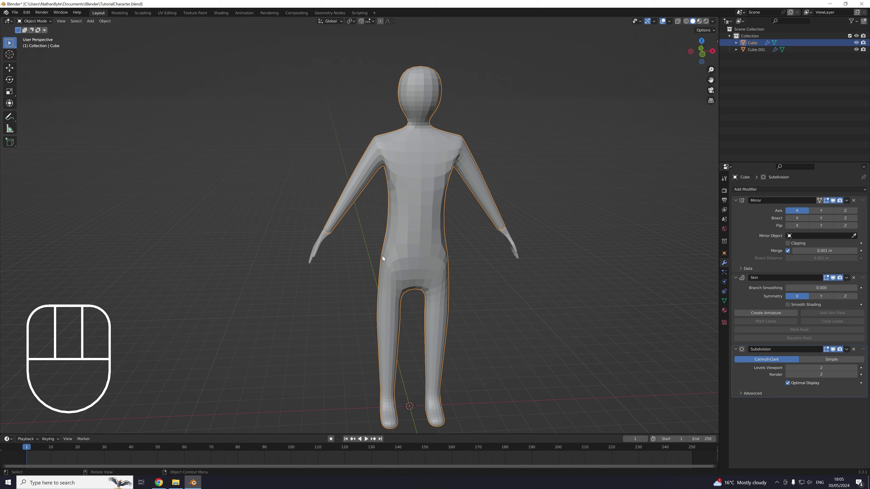
{"action": "middle_click_drag", "start_coordinate": [358, 247], "coordinate": [400, 198]}
{"action": "scroll", "coordinate": [363, 215], "scroll_direction": "up", "scroll_amount": 1}
{"action": "scroll", "coordinate": [363, 215], "scroll_direction": "down", "scroll_amount": 3}
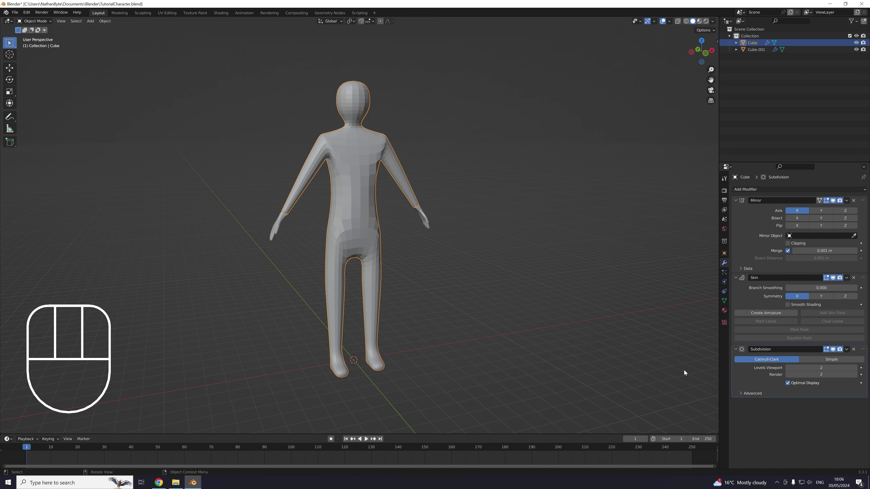
Try applying the body's Subdivision modifier before its Mirror and Skin modifiers, and undo it.
{"action": "left_click", "coordinate": [846, 349]}
{"action": "left_click", "coordinate": [836, 357]}
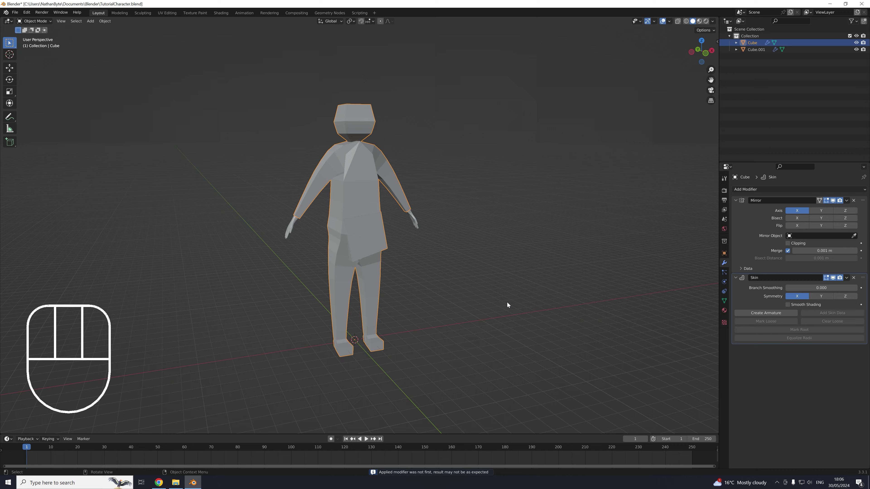
{"action": "mouse_move", "coordinate": [506, 303]}
{"action": "middle_mouse_down"}
{"action": "mouse_move", "coordinate": [422, 294]}
{"action": "mouse_move", "coordinate": [517, 298]}
{"action": "middle_mouse_up"}
{"action": "key", "text": "ctrl+z"}
{"action": "scroll", "coordinate": [515, 295], "scroll_direction": "up", "scroll_amount": 2}
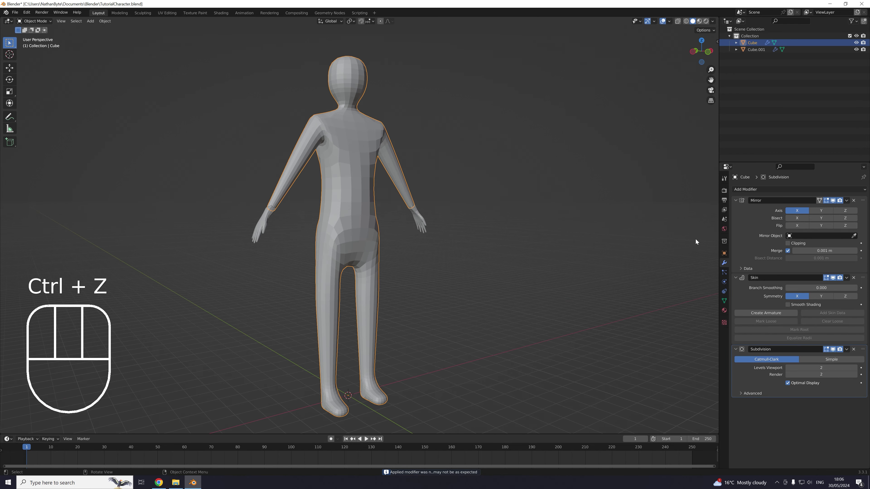
Apply the body's Mirror, Skin and Subdivision modifiers in that order, and enter Edit Mode on the resulting mesh.
{"action": "left_click", "coordinate": [846, 201]}
{"action": "left_click", "coordinate": [842, 209]}
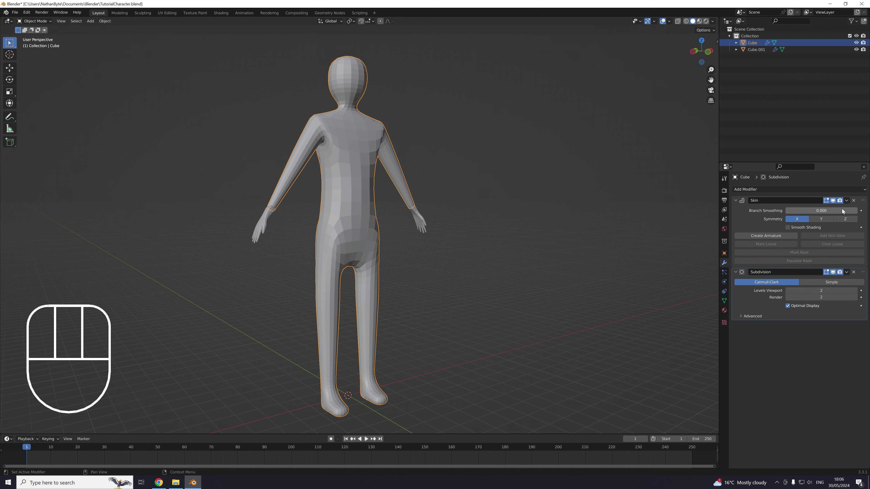
{"action": "left_click", "coordinate": [846, 201]}
{"action": "left_click", "coordinate": [842, 209]}
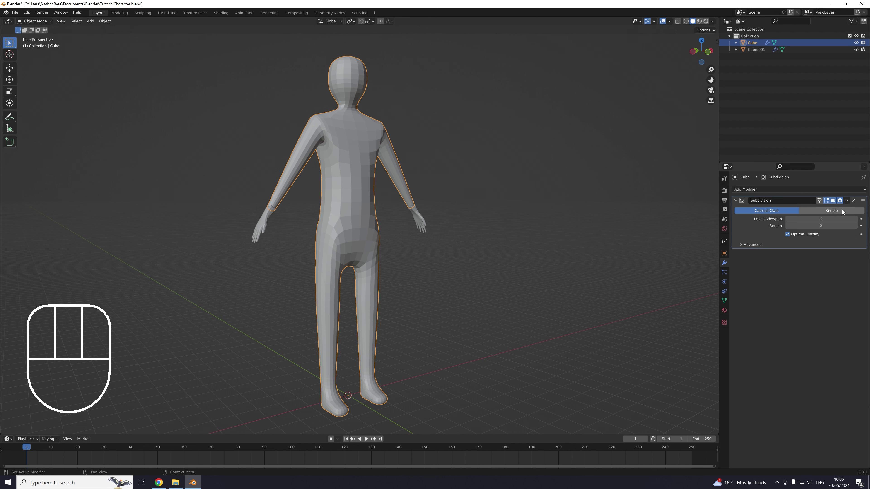
{"action": "left_click", "coordinate": [847, 200]}
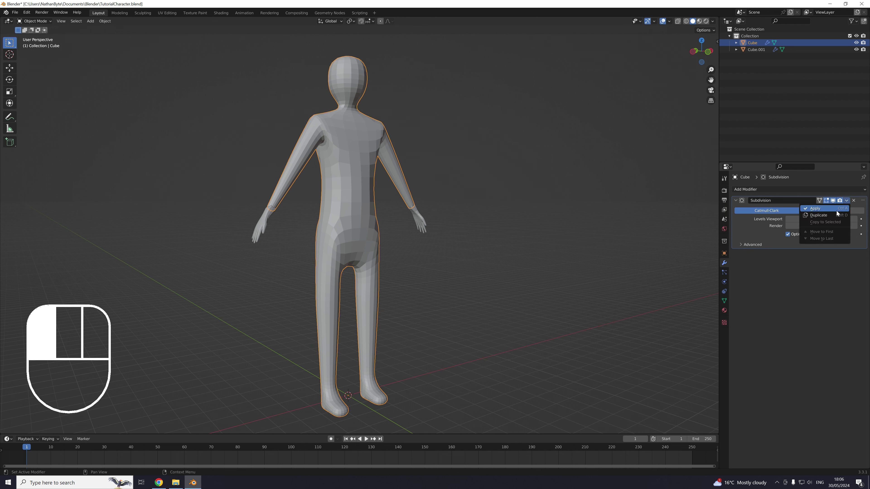
{"action": "left_click", "coordinate": [837, 211]}
{"action": "middle_click_drag", "start_coordinate": [488, 242], "coordinate": [413, 203]}
{"action": "key", "text": "Tab"}
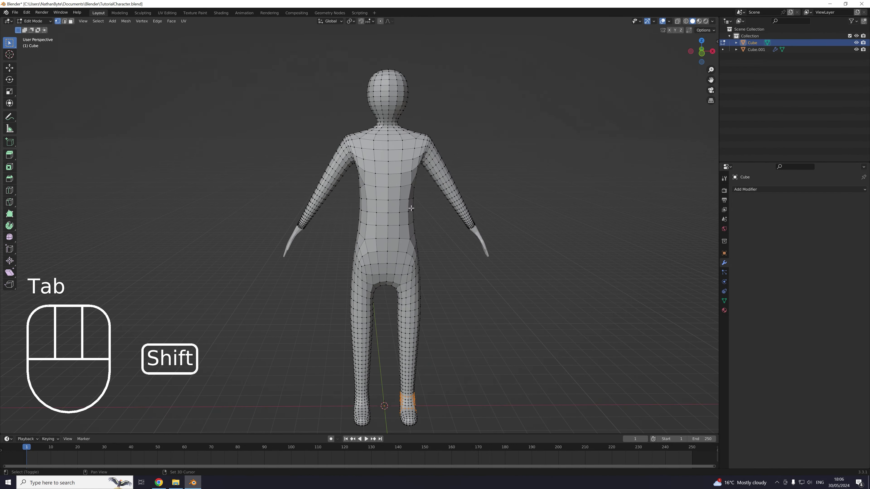
{"action": "scroll", "coordinate": [347, 236], "scroll_direction": "up", "scroll_amount": 5}
{"action": "middle_click_drag", "start_coordinate": [347, 236], "coordinate": [356, 190]}
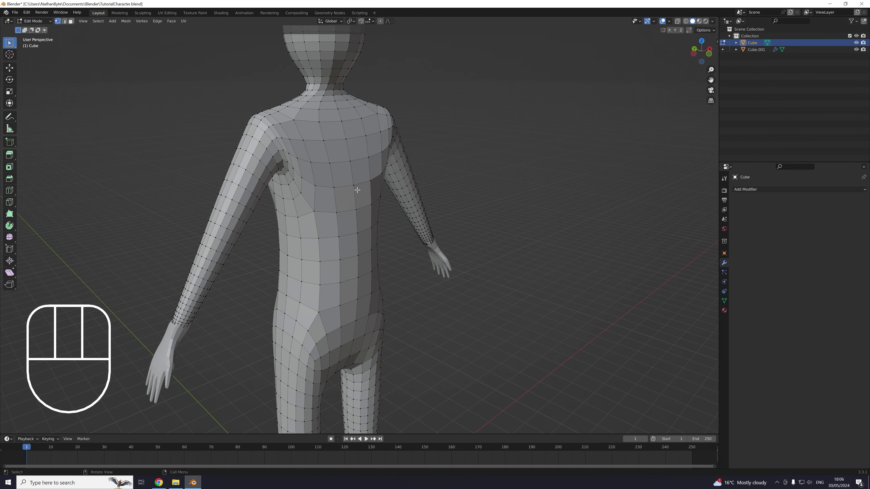
{"action": "key", "text": "g"}
{"action": "key", "text": "Escape"}
{"action": "key", "text": "g"}
{"action": "key", "text": "Escape"}
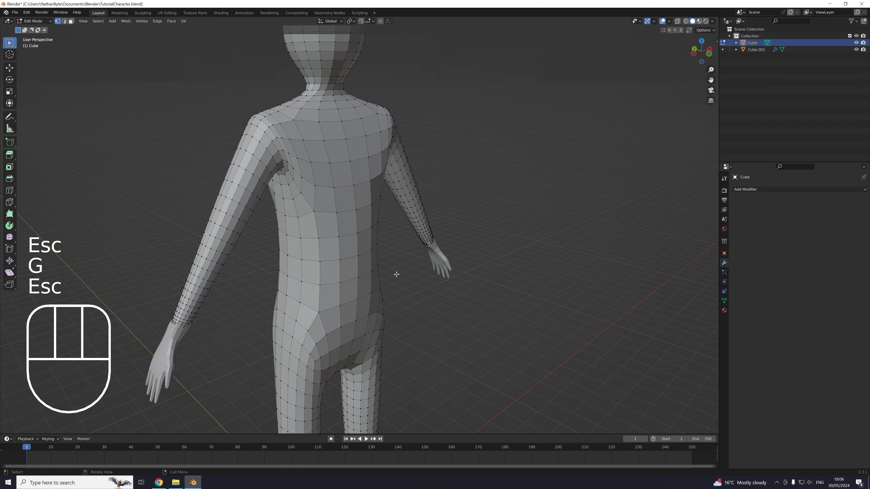
Set up the body mesh in front view with wireframe shading and face selection.
{"action": "middle_click_drag", "start_coordinate": [398, 272], "coordinate": [401, 241]}
{"action": "scroll", "coordinate": [376, 206], "scroll_direction": "down", "scroll_amount": 4}
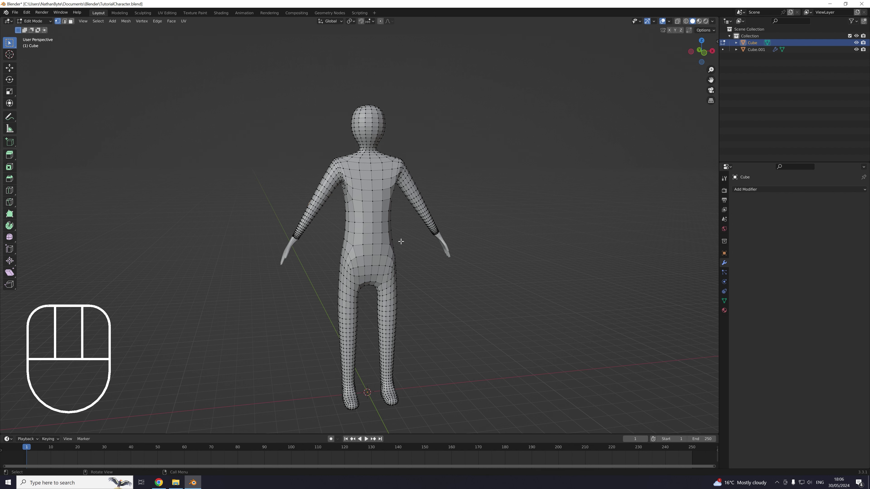
{"action": "scroll", "coordinate": [401, 241], "scroll_direction": "up", "scroll_amount": 4}
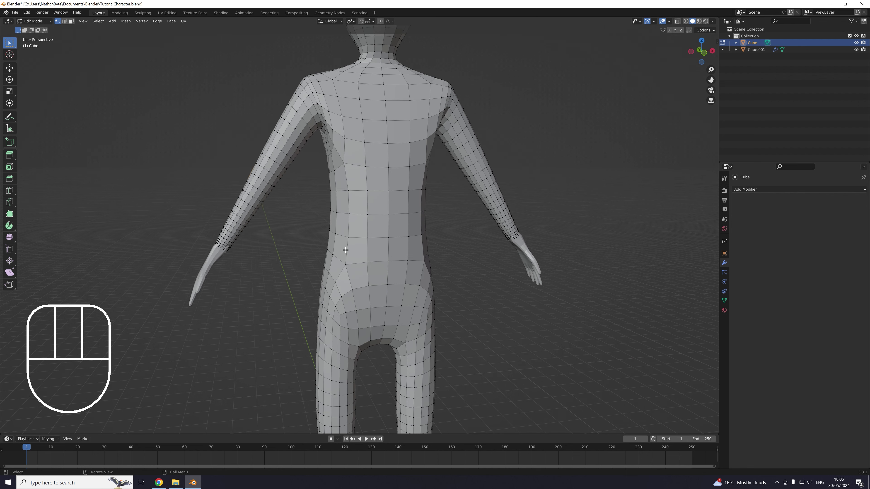
{"action": "middle_click_drag", "start_coordinate": [394, 240], "coordinate": [460, 240]}
{"action": "middle_click_drag", "start_coordinate": [394, 240], "coordinate": [353, 208], "text": "shift"}
{"action": "key", "text": "KP_1"}
{"action": "scroll", "coordinate": [354, 219], "scroll_direction": "down", "scroll_amount": 5}
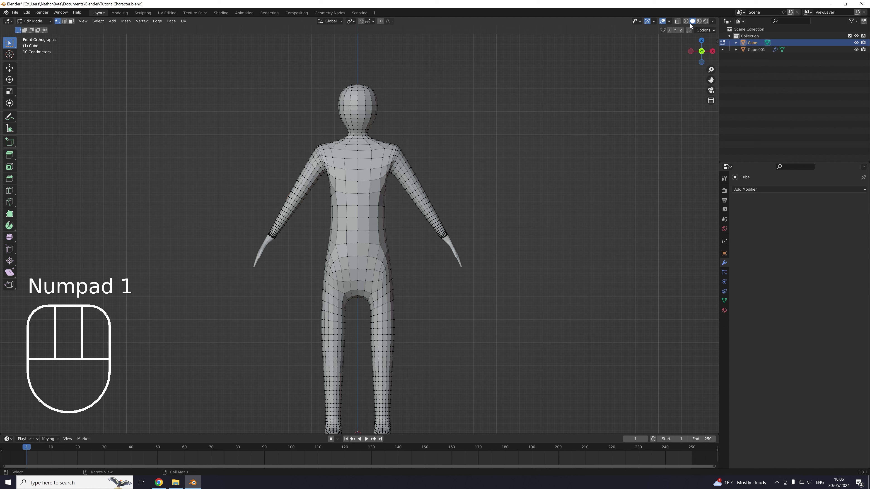
{"action": "left_click", "coordinate": [686, 21]}
{"action": "mouse_move", "coordinate": [377, 103]}
{"action": "middle_mouse_down", "text": "shift"}
{"action": "mouse_move", "coordinate": [377, 65]}
{"action": "mouse_move", "coordinate": [356, 56]}
{"action": "middle_mouse_up", "text": "shift"}
{"action": "left_click", "coordinate": [71, 21]}
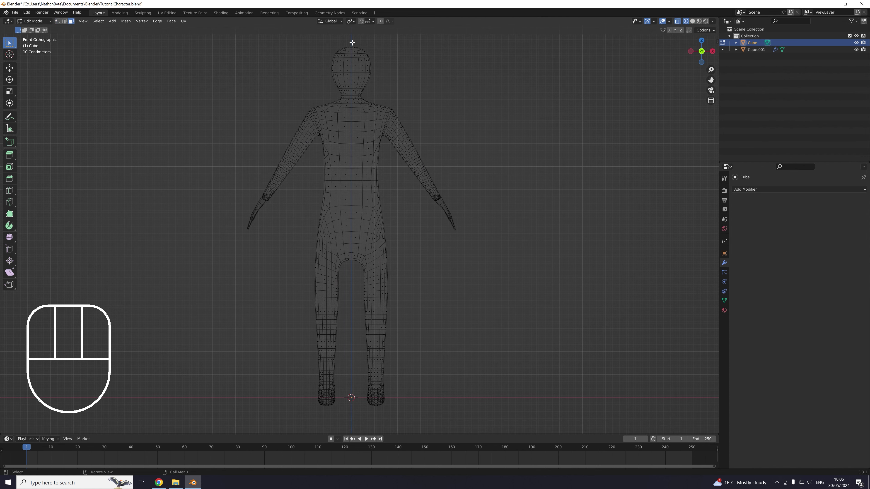
Select all faces of the body's half on the positive X side, through the mesh, and delete the faces.
{"action": "left_click_drag", "start_coordinate": [352, 43], "coordinate": [549, 437]}
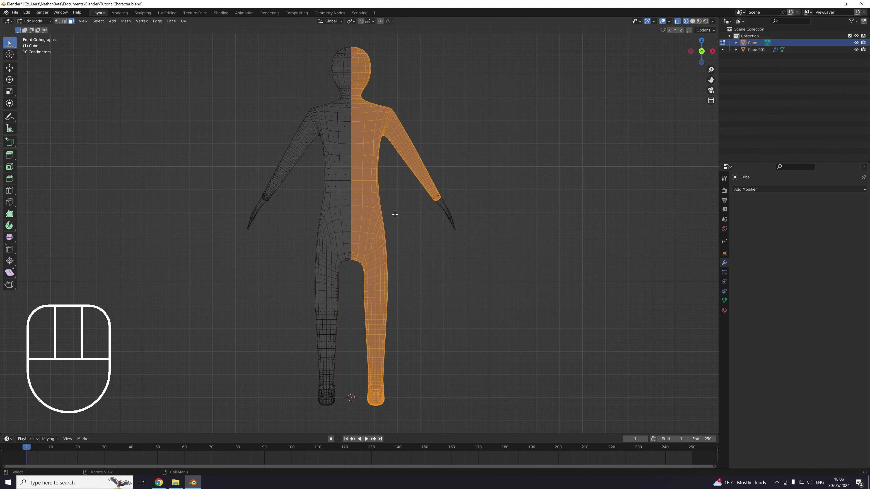
{"action": "middle_click_drag", "start_coordinate": [371, 169], "coordinate": [392, 272], "text": "shift"}
{"action": "scroll", "coordinate": [386, 217], "scroll_direction": "up", "scroll_amount": 3}
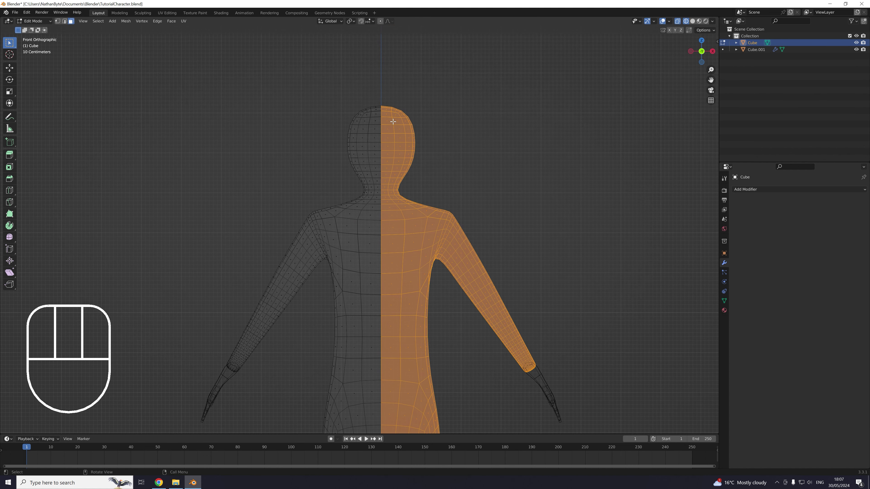
{"action": "middle_click_drag", "start_coordinate": [393, 174], "coordinate": [371, 84], "text": "shift"}
{"action": "scroll", "coordinate": [380, 161], "scroll_direction": "down", "scroll_amount": 2}
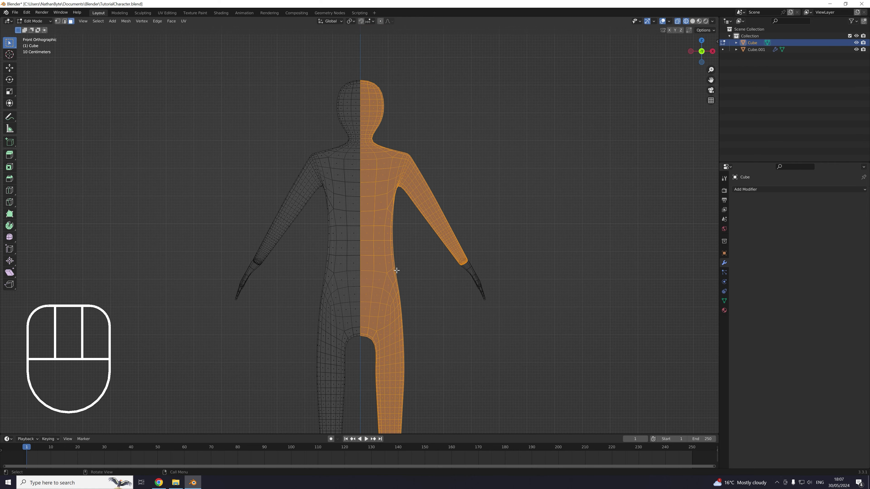
{"action": "middle_click_drag", "start_coordinate": [396, 265], "coordinate": [403, 222], "text": "shift"}
{"action": "scroll", "coordinate": [397, 219], "scroll_direction": "down", "scroll_amount": 4}
{"action": "scroll", "coordinate": [402, 220], "scroll_direction": "up", "scroll_amount": 3}
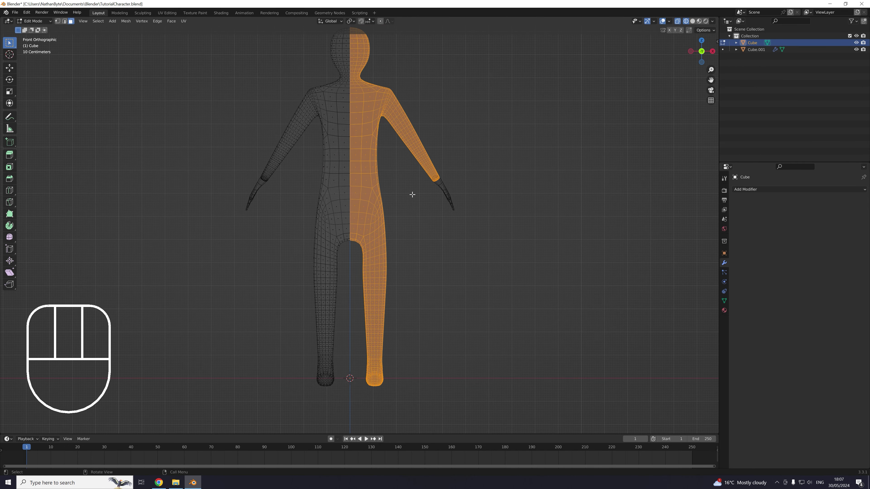
{"action": "key", "text": "x"}
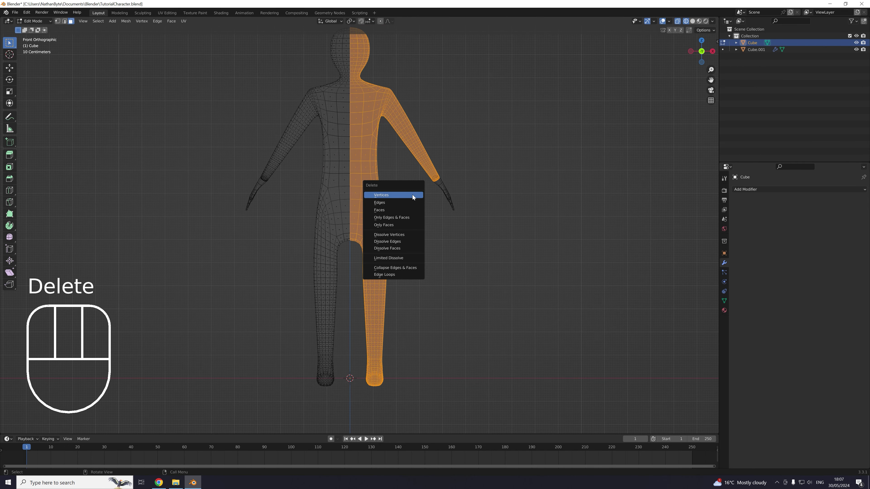
{"action": "left_click", "coordinate": [401, 208]}
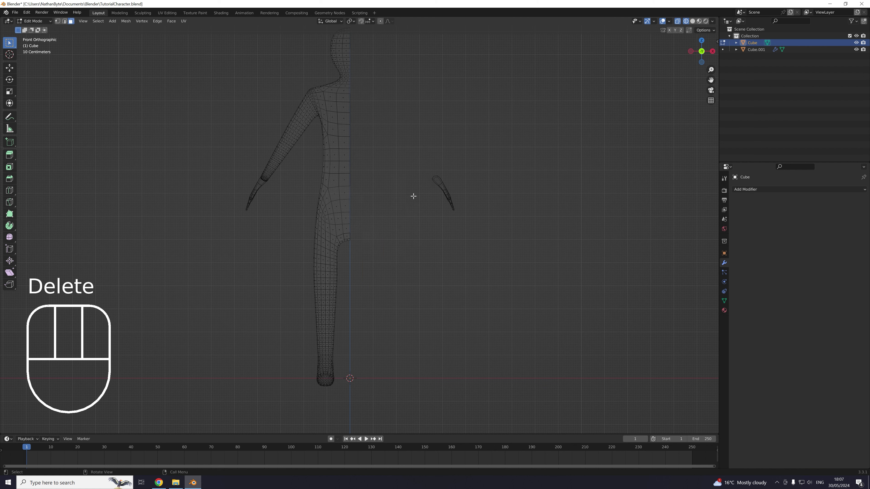
Add a Mirror modifier on the X axis to the remaining half of the body, and return to solid shading.
{"action": "left_click", "coordinate": [724, 262]}
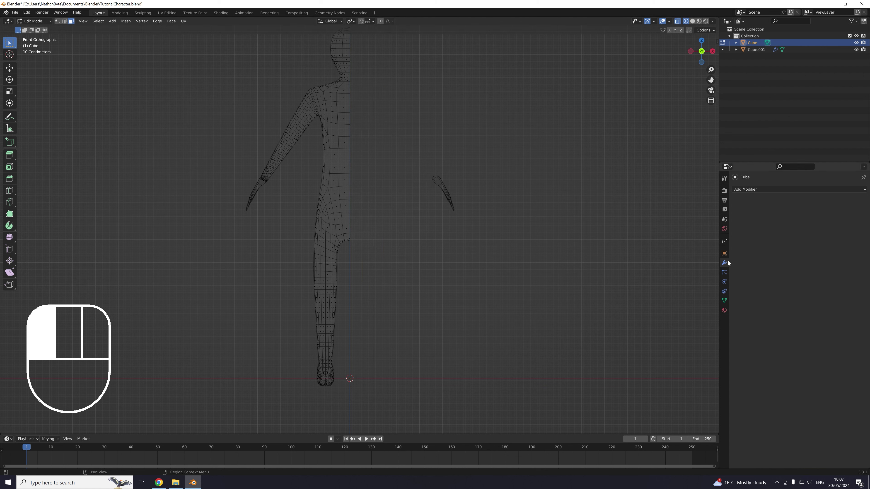
{"action": "left_click", "coordinate": [751, 190]}
{"action": "left_click", "coordinate": [739, 269]}
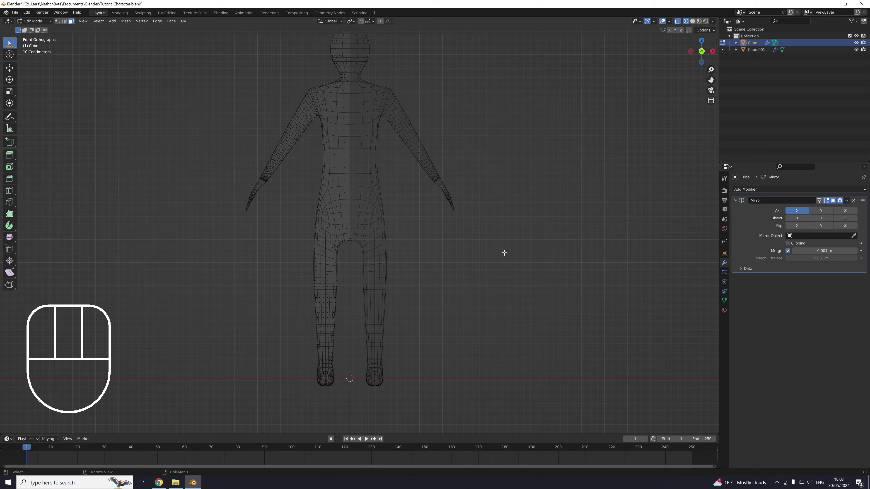
{"action": "scroll", "coordinate": [427, 199], "scroll_direction": "down", "scroll_amount": 2}
{"action": "mouse_move", "coordinate": [427, 199]}
{"action": "middle_mouse_down", "text": "shift"}
{"action": "mouse_move", "coordinate": [423, 230]}
{"action": "mouse_move", "coordinate": [399, 215]}
{"action": "mouse_move", "coordinate": [458, 235]}
{"action": "mouse_move", "coordinate": [428, 228]}
{"action": "middle_mouse_up", "text": "shift"}
{"action": "left_click", "coordinate": [692, 21]}
{"action": "scroll", "coordinate": [475, 238], "scroll_direction": "up", "scroll_amount": 2}
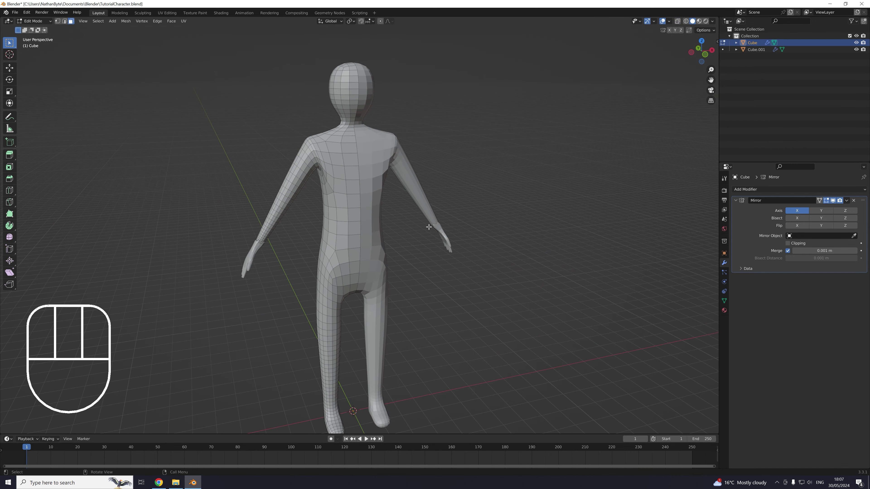
Try to move a single face at the body's waist to test the mirroring.
{"action": "middle_click_drag", "start_coordinate": [338, 189], "coordinate": [325, 189]}
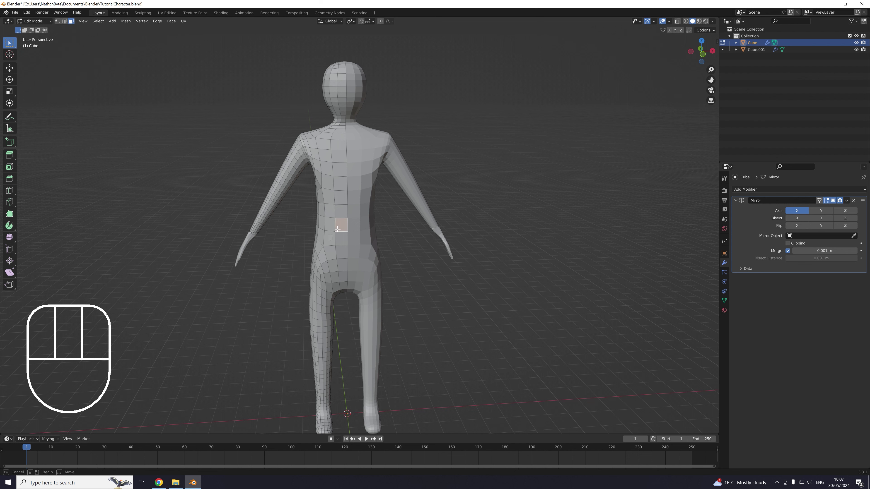
{"action": "left_click", "coordinate": [341, 211]}
{"action": "left_click", "coordinate": [330, 224]}
{"action": "key", "text": "g"}
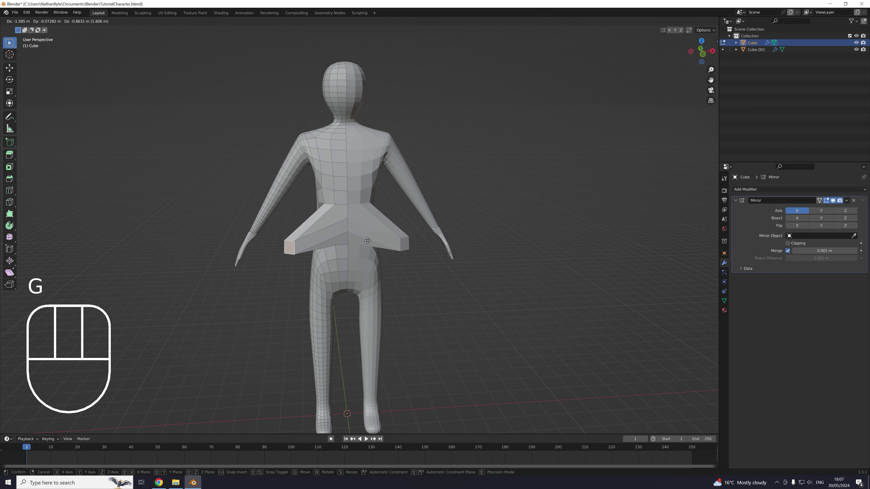
{"action": "key", "text": "Escape"}
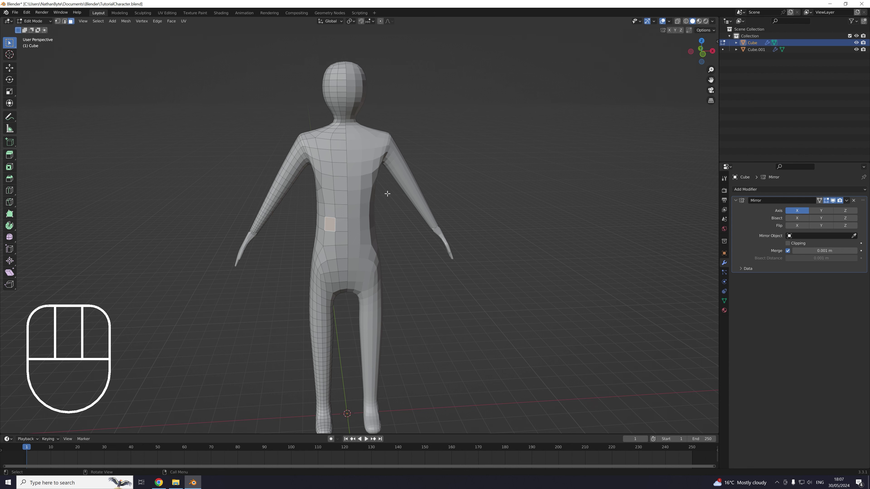
Examine the joint where the hand meets the end of the forearm, with the body in and out of Edit Mode.
{"action": "middle_click_drag", "start_coordinate": [322, 227], "coordinate": [339, 195]}
{"action": "scroll", "coordinate": [340, 194], "scroll_direction": "up", "scroll_amount": 4}
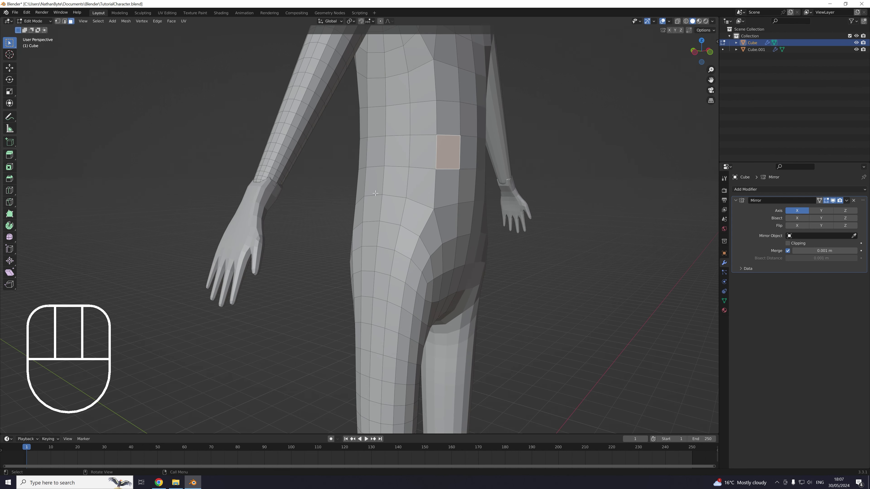
{"action": "key", "text": "Tab"}
{"action": "scroll", "coordinate": [339, 191], "scroll_direction": "down", "scroll_amount": 3}
{"action": "key", "text": "Tab"}
{"action": "scroll", "coordinate": [340, 189], "scroll_direction": "down", "scroll_amount": 1}
{"action": "scroll", "coordinate": [340, 189], "scroll_direction": "up", "scroll_amount": 4}
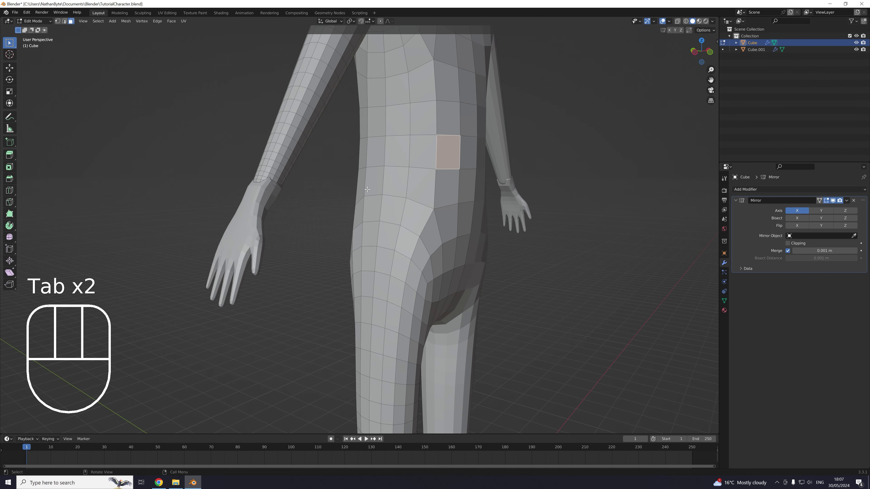
{"action": "key", "text": "Tab"}
{"action": "middle_click_drag", "start_coordinate": [312, 179], "coordinate": [357, 191], "text": "shift"}
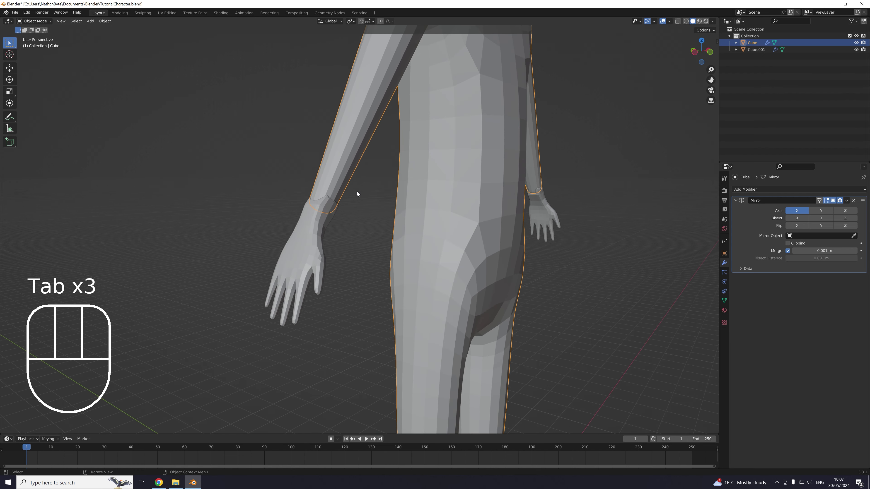
{"action": "scroll", "coordinate": [357, 191], "scroll_direction": "up", "scroll_amount": 3}
{"action": "key", "text": "Tab"}
{"action": "middle_click_drag", "start_coordinate": [313, 154], "coordinate": [338, 171], "text": "shift"}
{"action": "scroll", "coordinate": [356, 174], "scroll_direction": "up", "scroll_amount": 2}
{"action": "middle_click_drag", "start_coordinate": [239, 165], "coordinate": [278, 183], "text": "shift"}
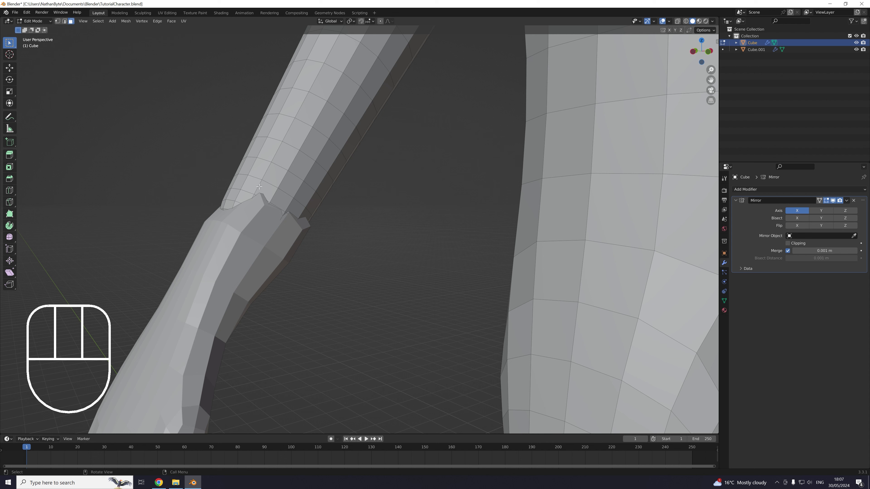
Hide the hand object, and put the body mesh in Edit Mode.
{"action": "key", "text": "Tab"}
{"action": "left_click", "coordinate": [294, 239]}
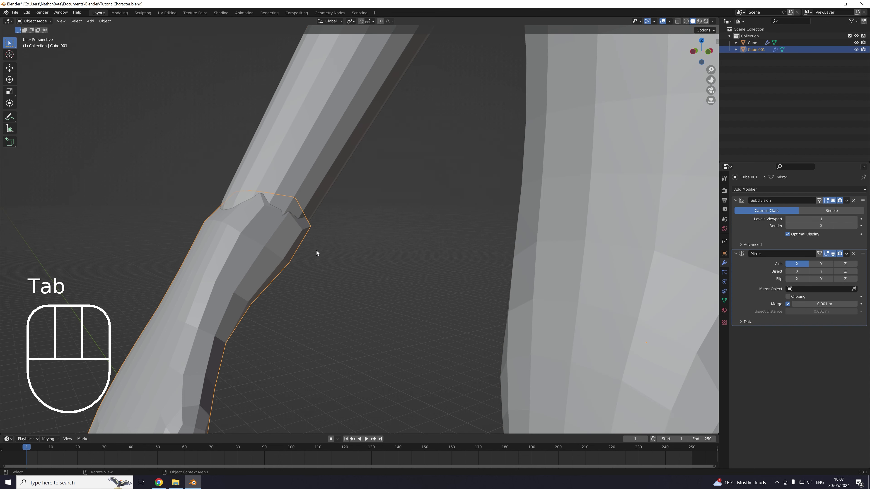
{"action": "scroll", "coordinate": [342, 251], "scroll_direction": "down", "scroll_amount": 5}
{"action": "key", "text": "h"}
{"action": "scroll", "coordinate": [370, 260], "scroll_direction": "up", "scroll_amount": 3}
{"action": "left_click", "coordinate": [301, 219]}
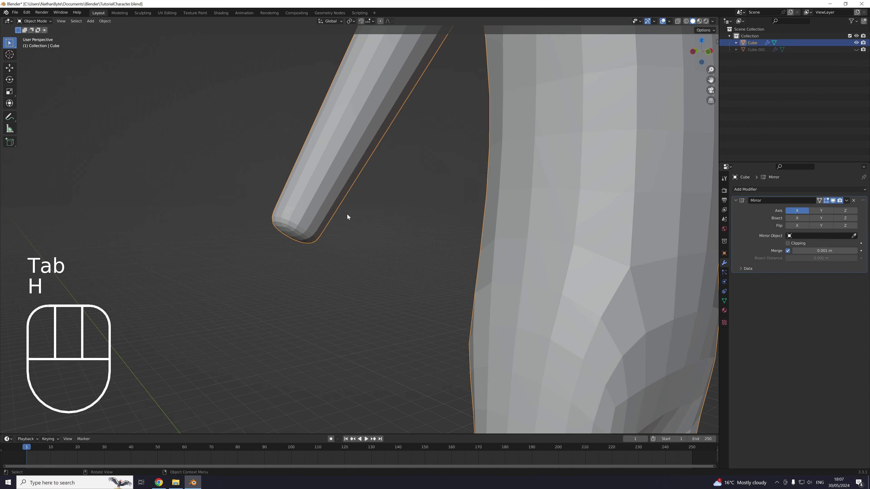
{"action": "key", "text": "Tab"}
Select the last face loops and the rounded cap at the end of the forearm, and delete the faces.
{"action": "scroll", "coordinate": [340, 210], "scroll_direction": "up", "scroll_amount": 5}
{"action": "scroll", "coordinate": [261, 203], "scroll_direction": "down", "scroll_amount": 3}
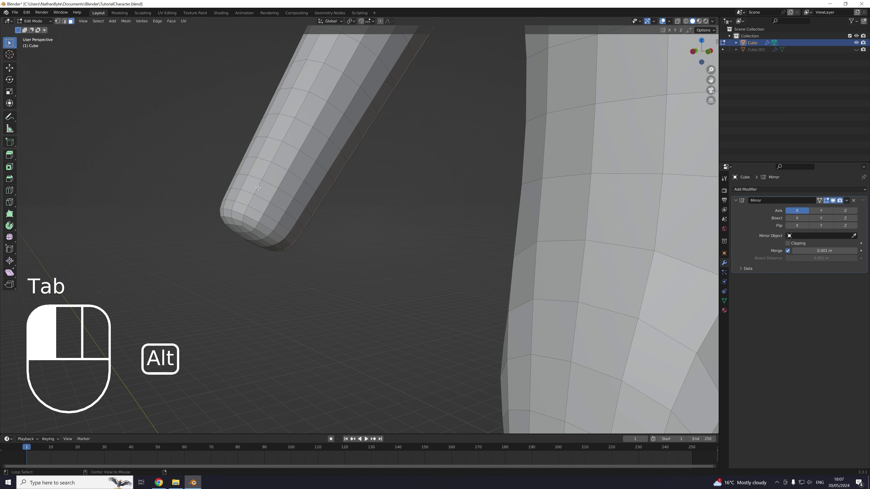
{"action": "left_click", "coordinate": [262, 204], "text": "alt"}
{"action": "left_click", "coordinate": [245, 199], "text": "alt+shift"}
{"action": "left_click", "coordinate": [247, 214], "text": "alt+shift"}
{"action": "key", "text": "ctrl+z"}
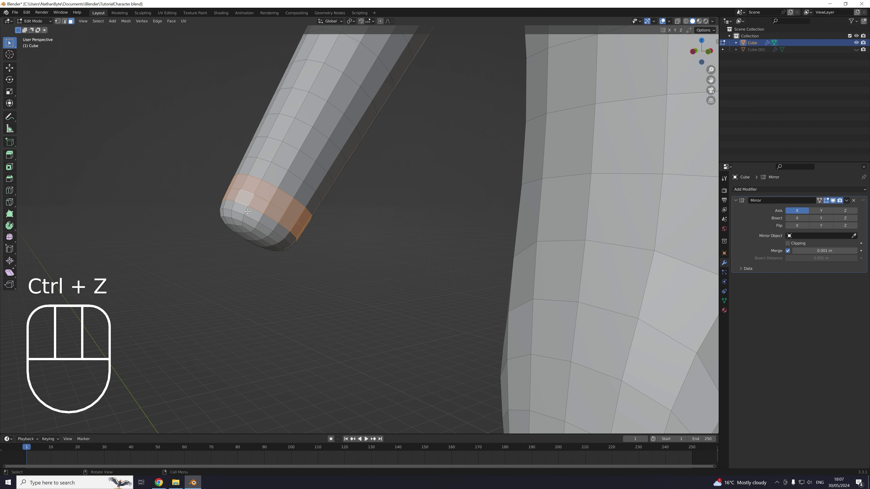
{"action": "middle_click_drag", "start_coordinate": [248, 213], "coordinate": [272, 210]}
{"action": "left_click", "coordinate": [335, 110], "text": "alt+shift"}
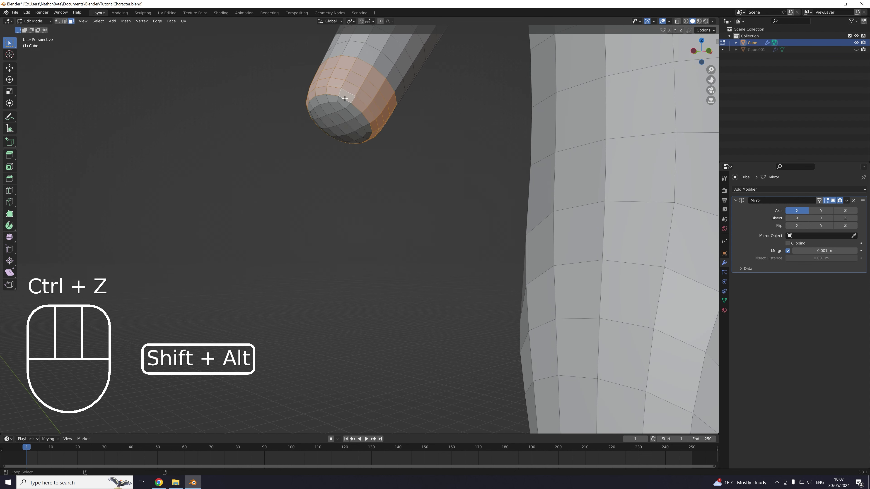
{"action": "left_click", "coordinate": [336, 99], "text": "alt+shift"}
{"action": "left_click_drag", "start_coordinate": [313, 109], "coordinate": [366, 141], "text": "shift"}
{"action": "scroll", "coordinate": [386, 141], "scroll_direction": "down", "scroll_amount": 5}
{"action": "mouse_move", "coordinate": [386, 141]}
{"action": "middle_mouse_down"}
{"action": "mouse_move", "coordinate": [352, 148]}
{"action": "mouse_move", "coordinate": [396, 142]}
{"action": "middle_mouse_up"}
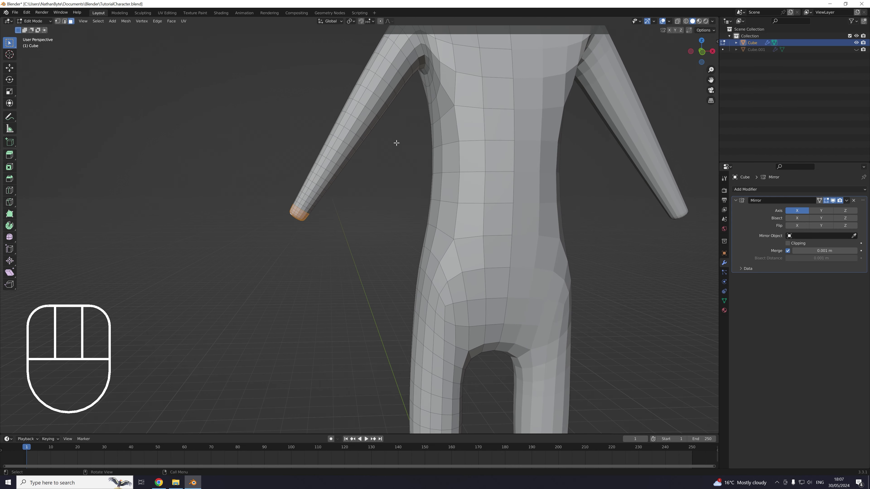
{"action": "scroll", "coordinate": [391, 147], "scroll_direction": "up", "scroll_amount": 3}
{"action": "key", "text": "x"}
{"action": "left_click", "coordinate": [342, 152]}
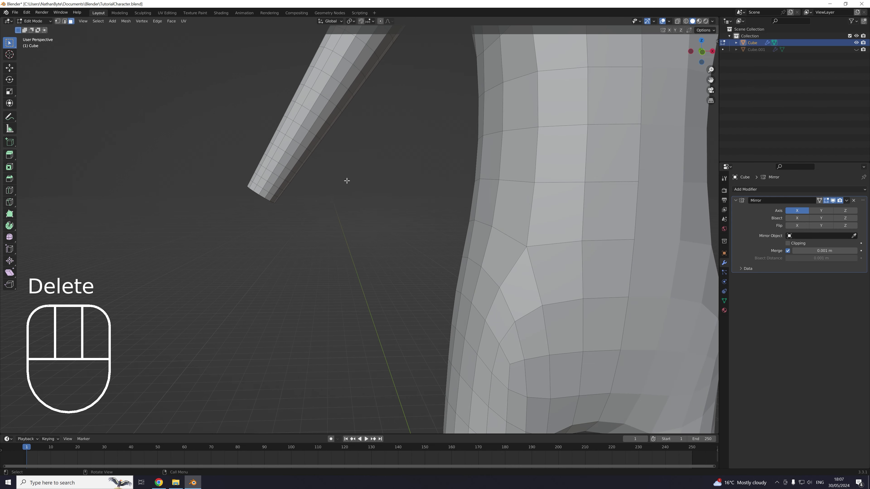
Switch to front view and unhide the hand object.
{"action": "scroll", "coordinate": [346, 180], "scroll_direction": "down", "scroll_amount": 5}
{"action": "middle_click_drag", "start_coordinate": [345, 181], "coordinate": [365, 197]}
{"action": "scroll", "coordinate": [348, 209], "scroll_direction": "up", "scroll_amount": 3}
{"action": "key", "text": "KP_1"}
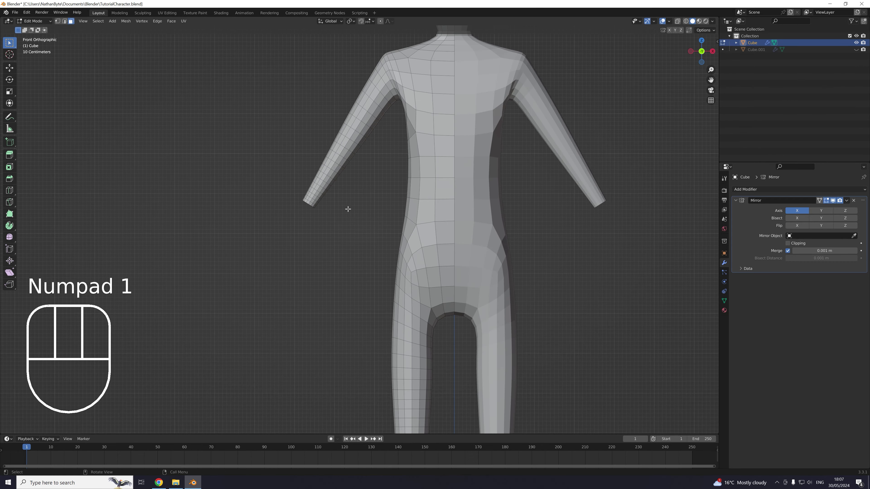
{"action": "left_click", "coordinate": [856, 50]}
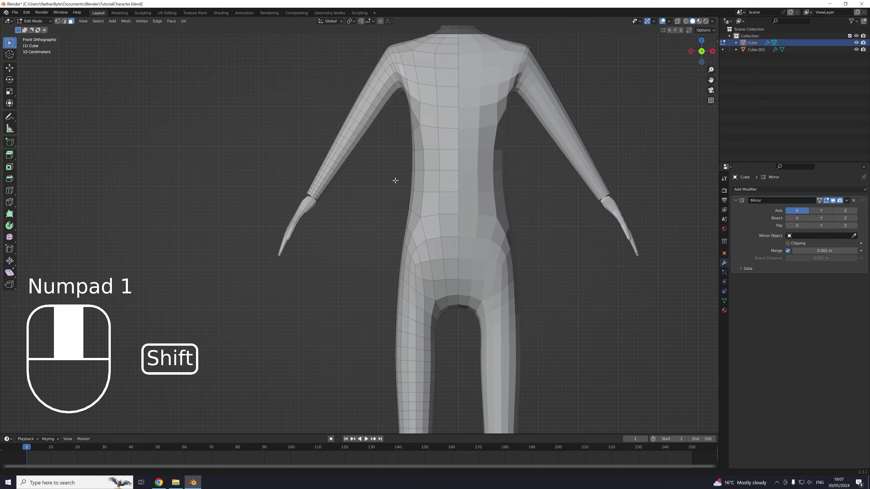
Apply the Subdivision modifier of the hand object, keeping its Mirror modifier live.
{"action": "middle_click_drag", "start_coordinate": [394, 180], "coordinate": [394, 163], "text": "shift"}
{"action": "scroll", "coordinate": [395, 163], "scroll_direction": "up", "scroll_amount": 5}
{"action": "key", "text": "Tab"}
{"action": "left_click", "coordinate": [311, 126]}
{"action": "middle_click_drag", "start_coordinate": [311, 126], "coordinate": [365, 140]}
{"action": "key", "text": "Tab"}
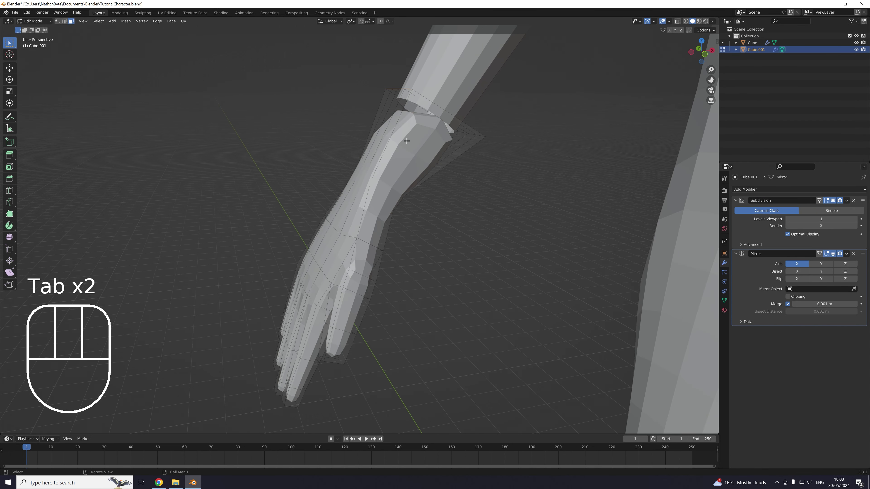
{"action": "key", "text": "Tab"}
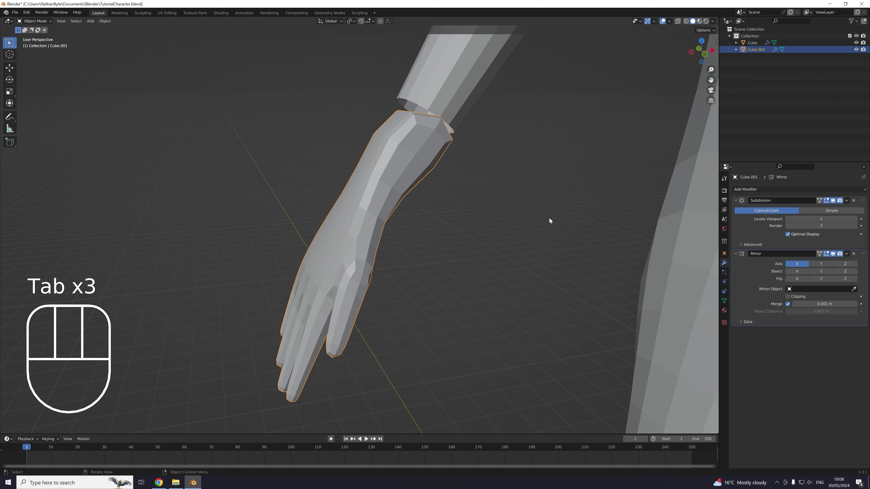
{"action": "left_click", "coordinate": [846, 201]}
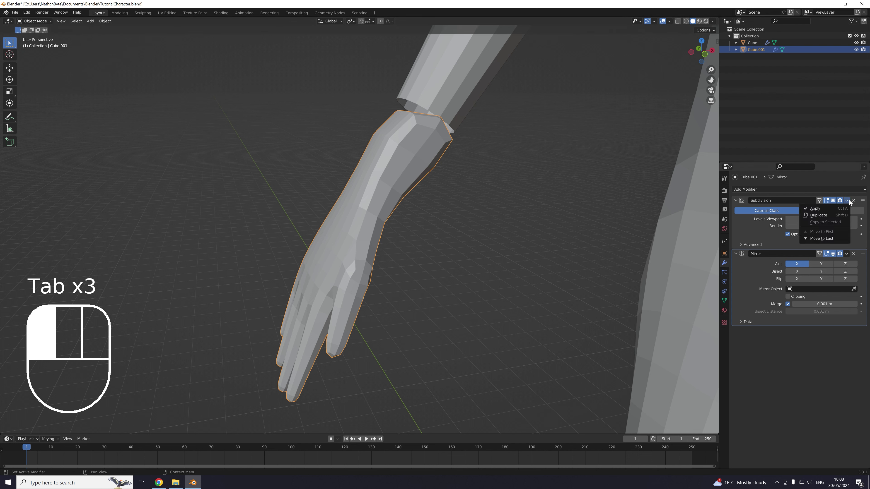
{"action": "left_click", "coordinate": [829, 208]}
Delete the face loop and end-cap faces at the wrist end of the hand, including the loose faces left behind.
{"action": "key", "text": "Tab"}
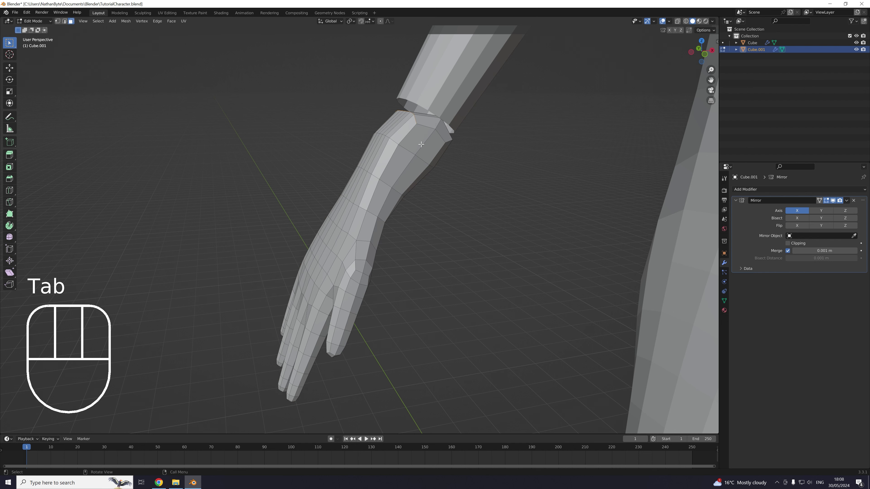
{"action": "left_click", "coordinate": [421, 145], "text": "alt"}
{"action": "middle_click_drag", "start_coordinate": [436, 127], "coordinate": [422, 136]}
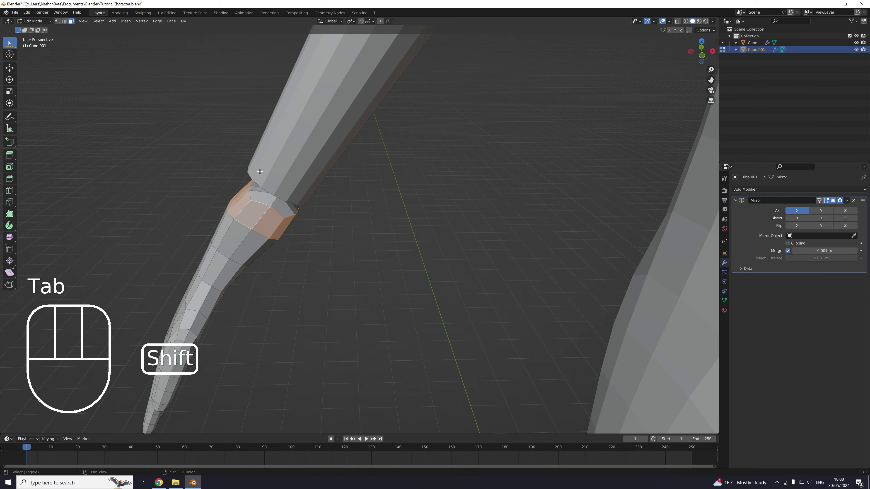
{"action": "left_click_drag", "start_coordinate": [243, 155], "coordinate": [344, 218], "text": "shift"}
{"action": "middle_click_drag", "start_coordinate": [359, 196], "coordinate": [369, 189]}
{"action": "key", "text": "Delete"}
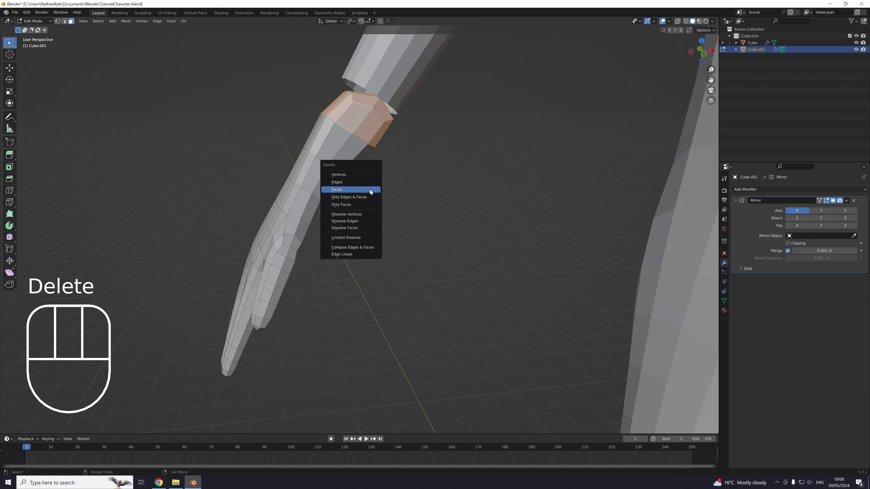
{"action": "left_click", "coordinate": [370, 190]}
{"action": "left_click_drag", "start_coordinate": [332, 85], "coordinate": [414, 121]}
{"action": "key", "text": "Delete"}
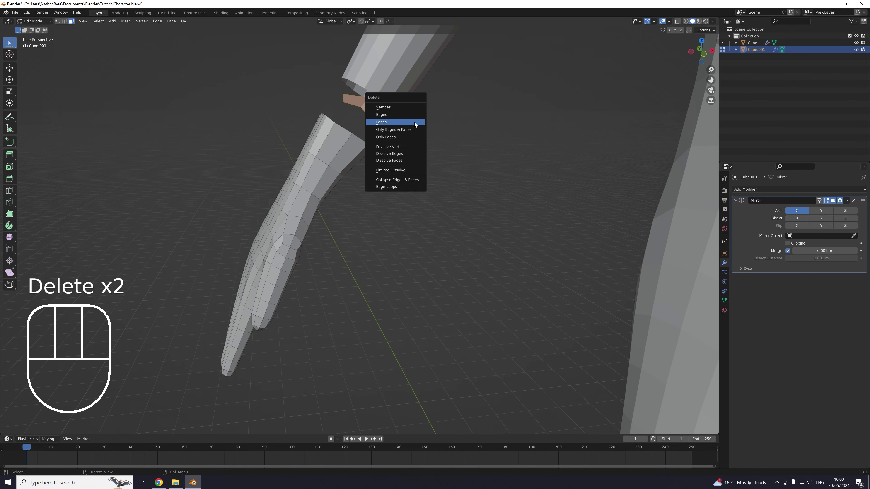
{"action": "left_click", "coordinate": [414, 122]}
Move the whole hand mesh in front view so its open wrist sits close to the forearm's open end.
{"action": "middle_click_drag", "start_coordinate": [414, 122], "coordinate": [459, 168]}
{"action": "mouse_move", "coordinate": [459, 168]}
{"action": "middle_mouse_down", "text": "shift"}
{"action": "mouse_move", "coordinate": [373, 168]}
{"action": "mouse_move", "coordinate": [457, 167]}
{"action": "middle_mouse_up", "text": "shift"}
{"action": "key", "text": "KP_1"}
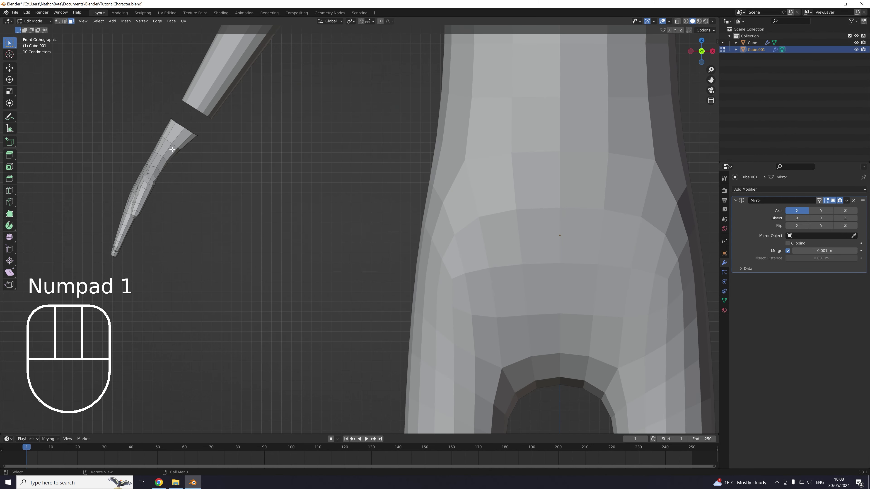
{"action": "key", "text": "Tab"}
{"action": "key", "text": "Tab"}
{"action": "key", "text": "a"}
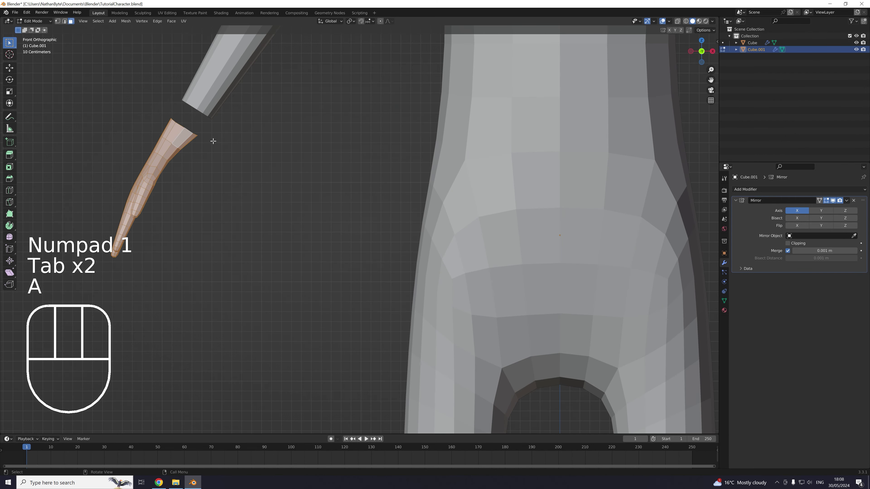
{"action": "key", "text": "g"}
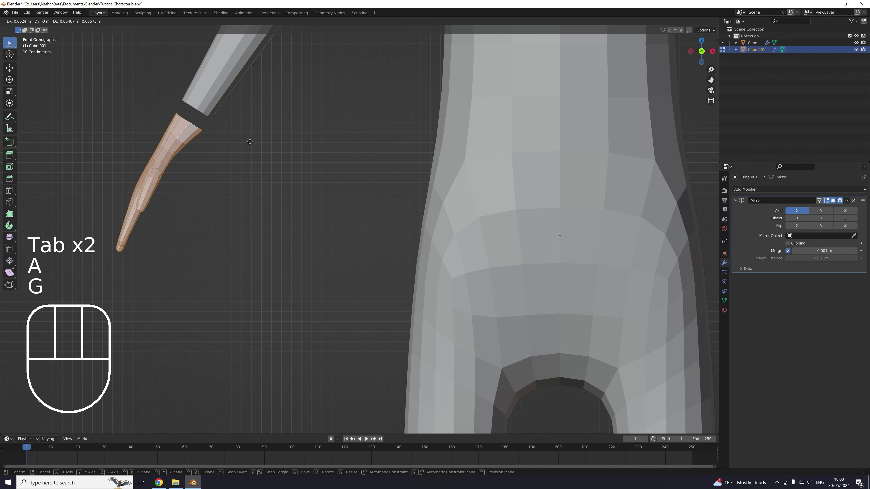
{"action": "left_click", "coordinate": [254, 132]}
{"action": "mouse_move", "coordinate": [255, 132]}
{"action": "middle_mouse_down"}
{"action": "mouse_move", "coordinate": [208, 107]}
{"action": "mouse_move", "coordinate": [248, 132]}
{"action": "middle_mouse_up"}
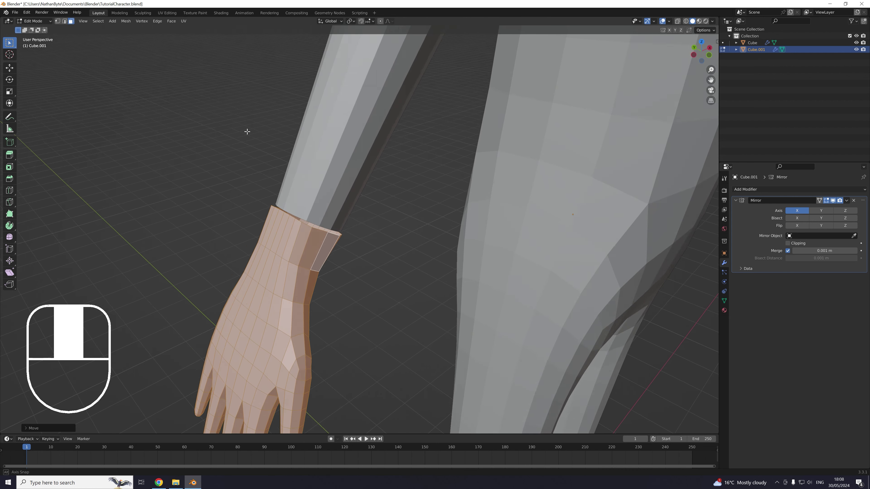
Join the hand object to the body in Object Mode, with the body as the active object.
{"action": "scroll", "coordinate": [247, 132], "scroll_direction": "down", "scroll_amount": 10}
{"action": "key", "text": "Tab"}
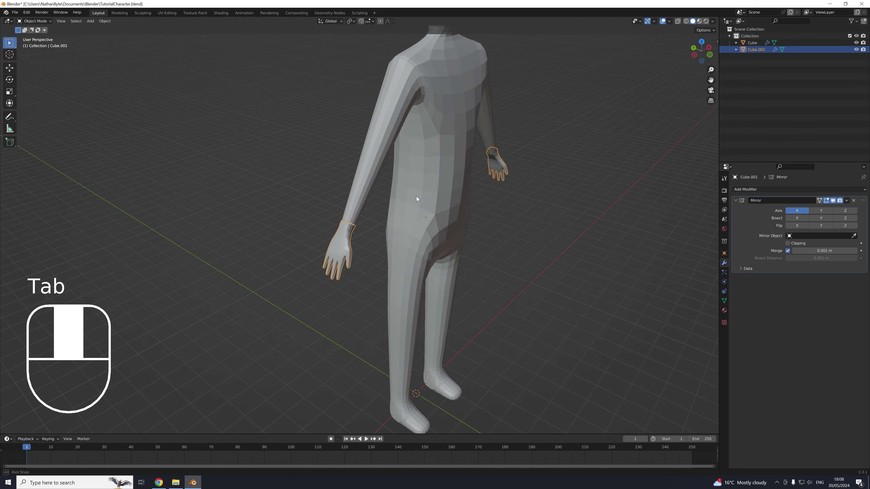
{"action": "middle_click_drag", "start_coordinate": [415, 196], "coordinate": [344, 205]}
{"action": "left_click", "coordinate": [414, 189]}
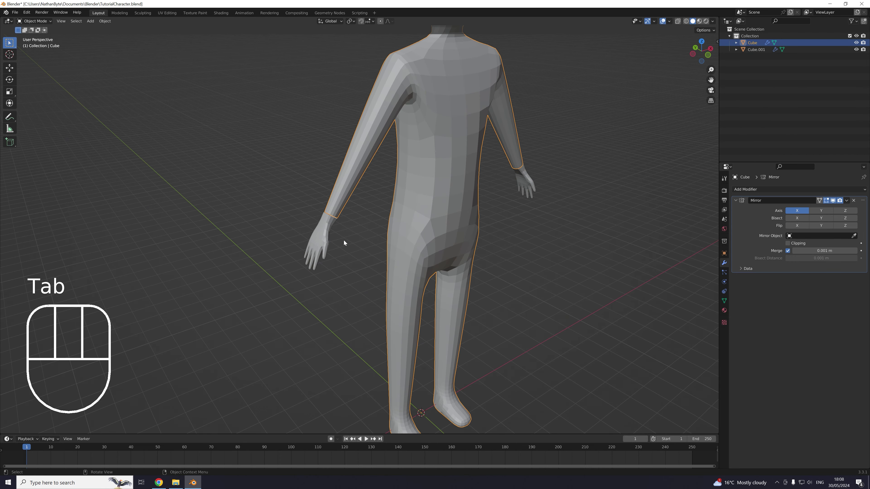
{"action": "left_click", "coordinate": [326, 225]}
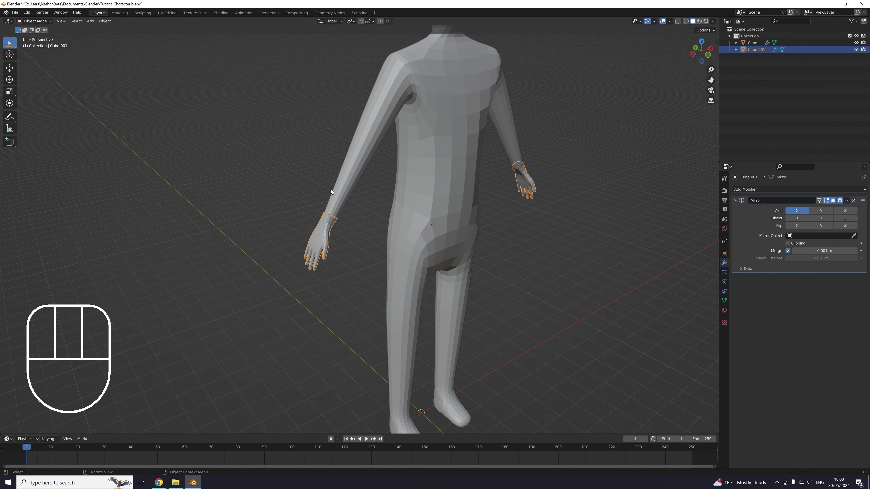
{"action": "left_click", "coordinate": [421, 168], "text": "shift"}
{"action": "scroll", "coordinate": [431, 167], "scroll_direction": "down", "scroll_amount": 3}
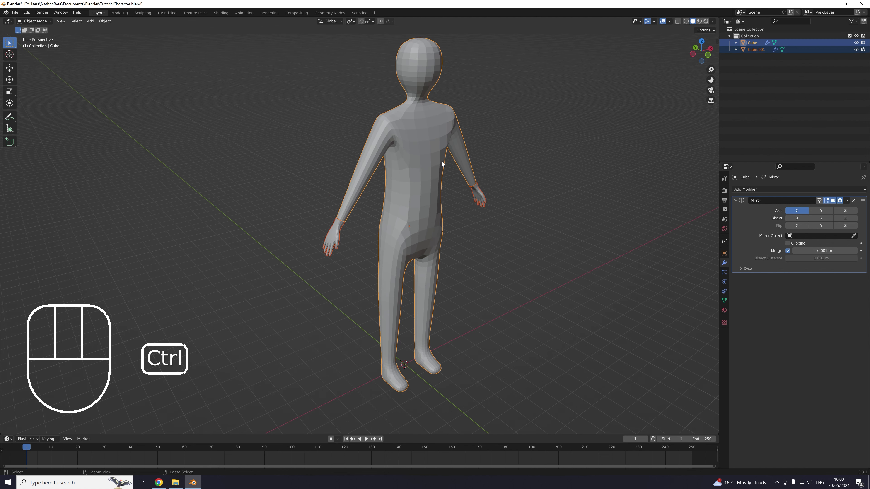
{"action": "key", "text": "ctrl+j"}
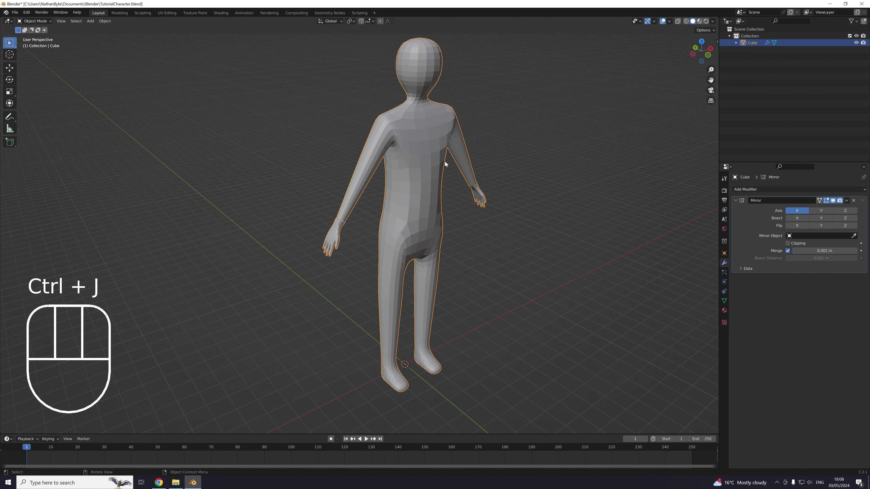
{"action": "scroll", "coordinate": [406, 172], "scroll_direction": "up", "scroll_amount": 4}
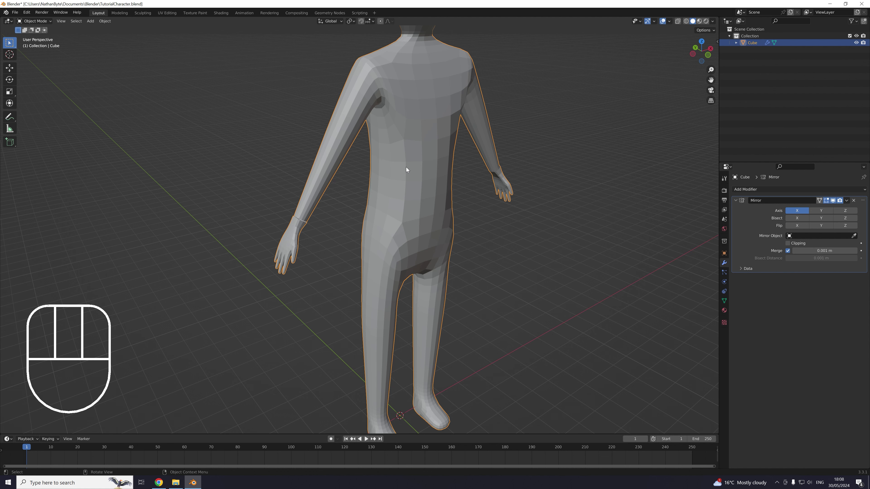
{"action": "scroll", "coordinate": [406, 167], "scroll_direction": "down", "scroll_amount": 3}
{"action": "middle_click_drag", "start_coordinate": [435, 332], "coordinate": [368, 249], "text": "shift"}
{"action": "scroll", "coordinate": [377, 219], "scroll_direction": "up", "scroll_amount": 4}
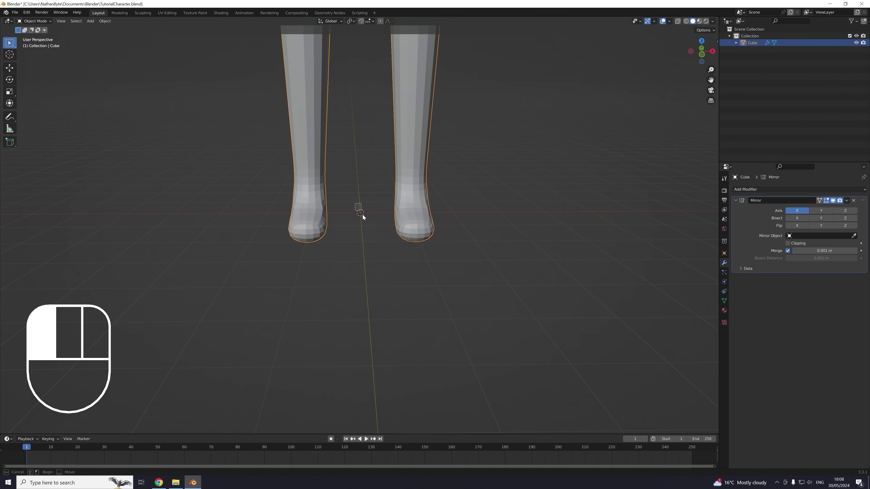
{"action": "scroll", "coordinate": [360, 209], "scroll_direction": "down", "scroll_amount": 4}
{"action": "scroll", "coordinate": [359, 171], "scroll_direction": "down", "scroll_amount": 2}
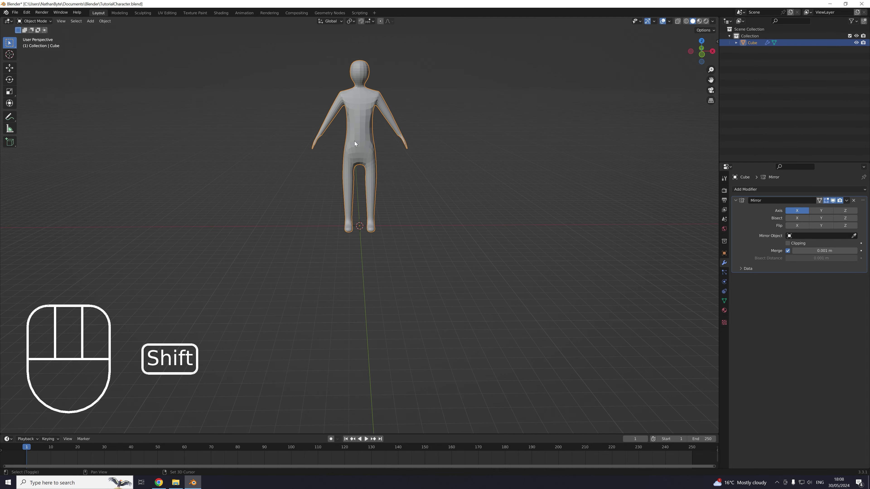
Enter Edit Mode on the joined body and switch to vertex selection for working on the wrist seam.
{"action": "scroll", "coordinate": [361, 219], "scroll_direction": "up", "scroll_amount": 4}
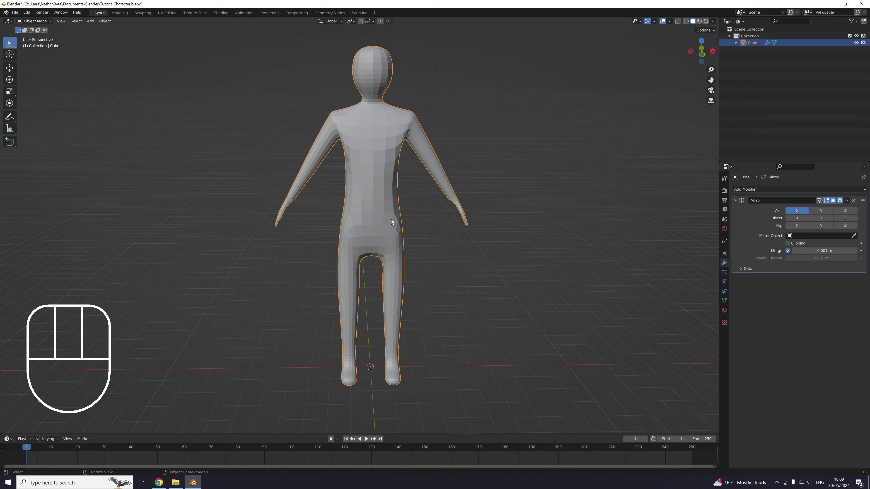
{"action": "middle_click_drag", "start_coordinate": [380, 223], "coordinate": [416, 208], "text": "shift"}
{"action": "scroll", "coordinate": [461, 234], "scroll_direction": "up", "scroll_amount": 6}
{"action": "key", "text": "Tab"}
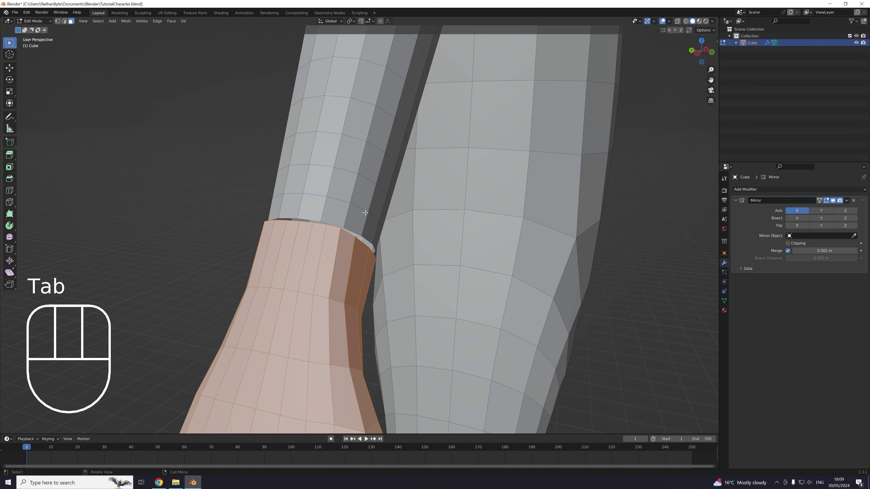
{"action": "left_click", "coordinate": [57, 22]}
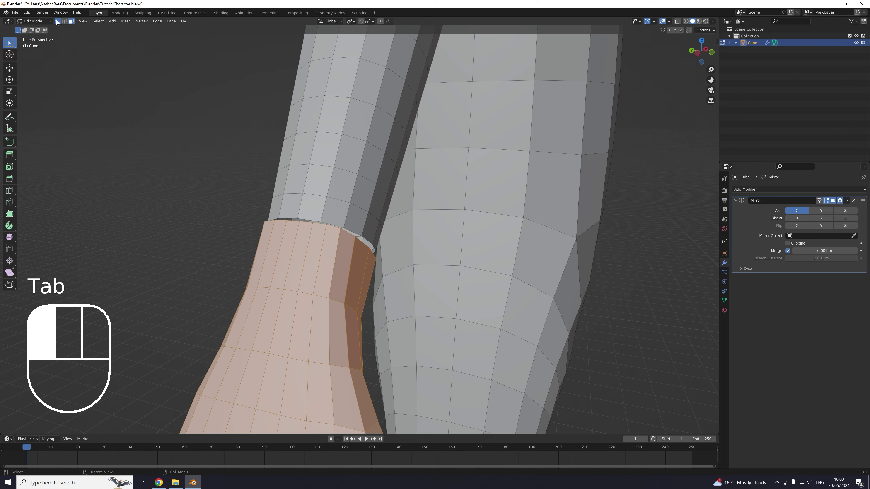
Merge at center a hand-rim vertex and the facing forearm vertex on the front of the wrist gap.
{"action": "middle_click_drag", "start_coordinate": [329, 244], "coordinate": [416, 222], "text": "shift"}
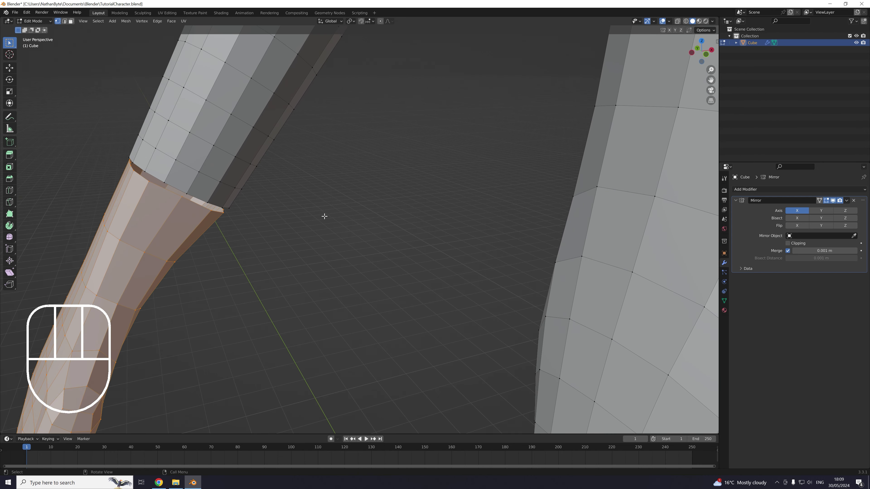
{"action": "mouse_move", "coordinate": [324, 216]}
{"action": "middle_mouse_down"}
{"action": "mouse_move", "coordinate": [331, 209]}
{"action": "mouse_move", "coordinate": [319, 208]}
{"action": "middle_mouse_up"}
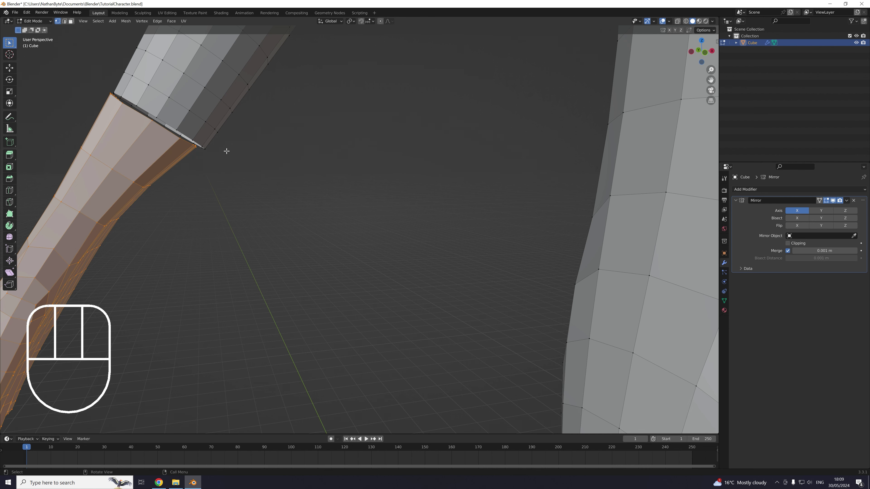
{"action": "middle_click_drag", "start_coordinate": [226, 151], "coordinate": [310, 191], "text": "shift"}
{"action": "left_click", "coordinate": [212, 135]}
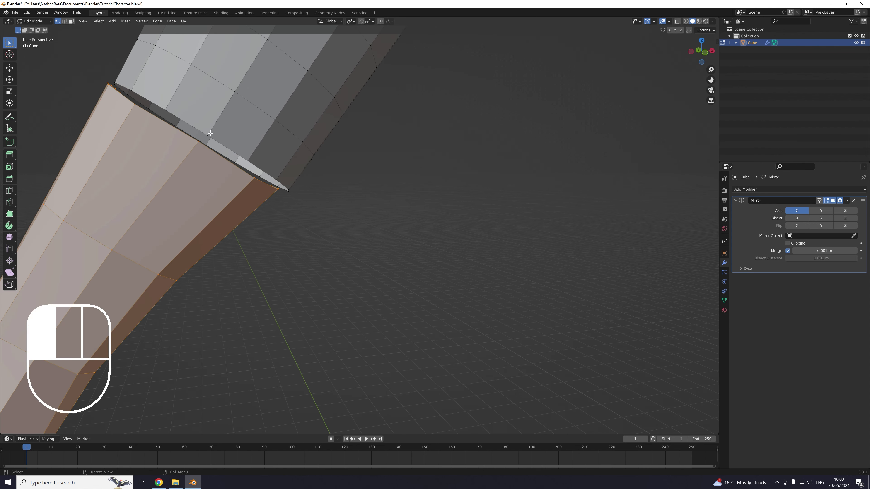
{"action": "left_click", "coordinate": [201, 142], "text": "shift"}
{"action": "middle_click_drag", "start_coordinate": [381, 210], "coordinate": [398, 221]}
{"action": "middle_click_drag", "start_coordinate": [398, 220], "coordinate": [344, 188], "text": "shift"}
{"action": "key", "text": "m"}
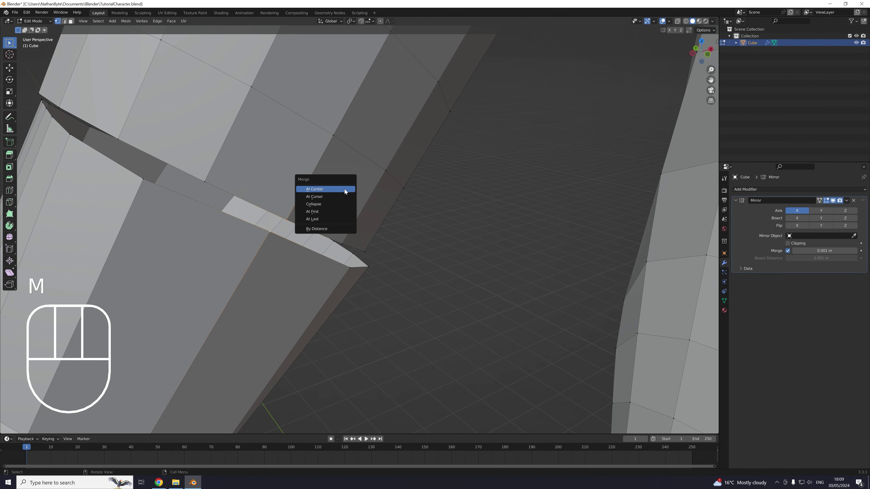
{"action": "left_click", "coordinate": [345, 189]}
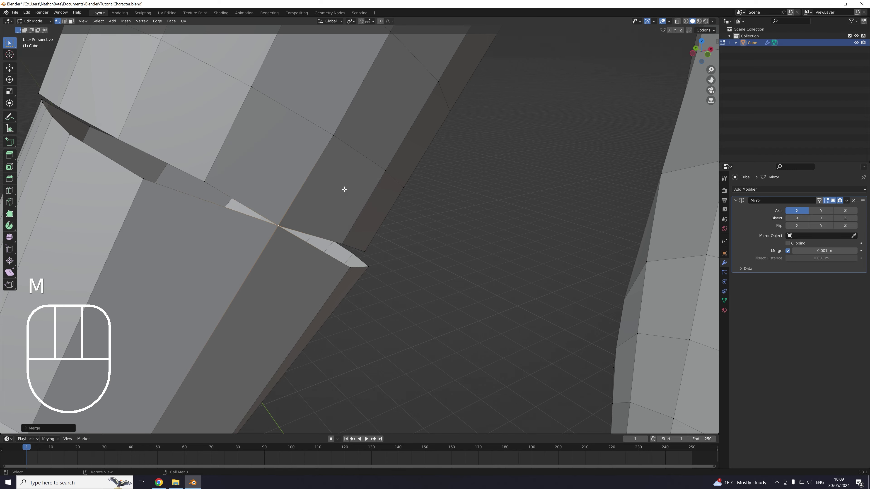
Merge at center facing hand and forearm vertices on the far side of the wrist gap.
{"action": "middle_click_drag", "start_coordinate": [343, 188], "coordinate": [316, 175]}
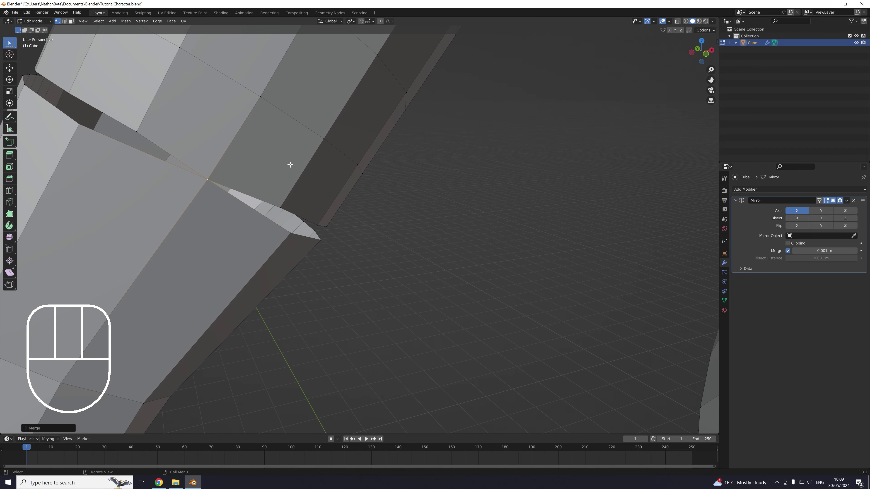
{"action": "middle_click_drag", "start_coordinate": [264, 155], "coordinate": [288, 151]}
{"action": "middle_click_drag", "start_coordinate": [424, 181], "coordinate": [402, 215], "text": "shift"}
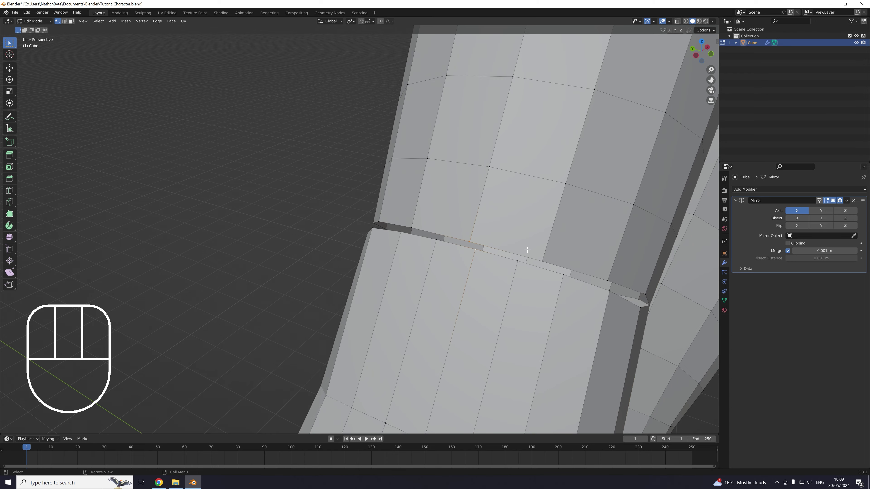
{"action": "key", "text": "m"}
{"action": "middle_click_drag", "start_coordinate": [459, 238], "coordinate": [476, 248]}
{"action": "scroll", "coordinate": [475, 237], "scroll_direction": "up", "scroll_amount": 1}
{"action": "left_click", "coordinate": [497, 180]}
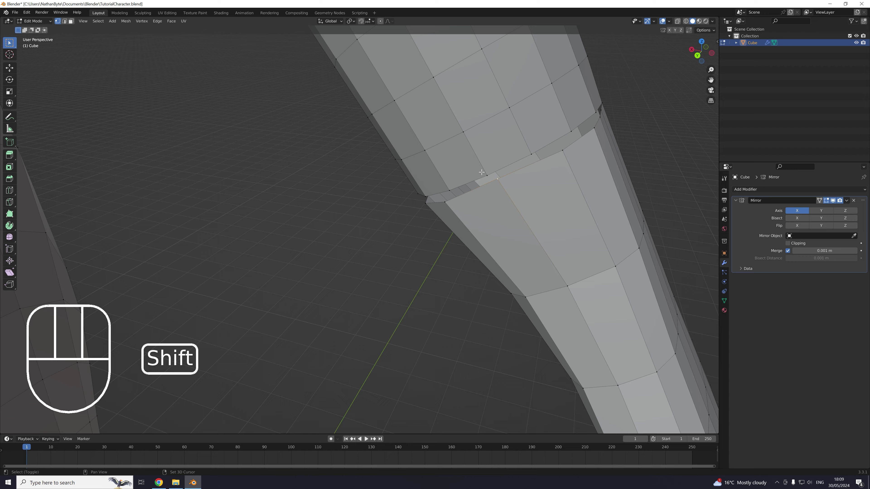
{"action": "left_click", "coordinate": [482, 175], "text": "shift"}
{"action": "key", "text": "m"}
{"action": "left_click", "coordinate": [481, 172]}
{"action": "middle_click_drag", "start_coordinate": [481, 172], "coordinate": [503, 194]}
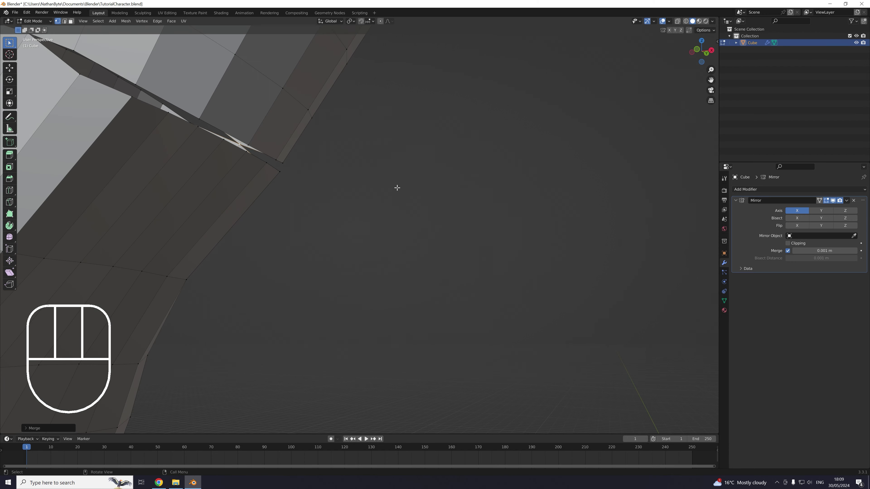
Move the selected wrist-seam vertex along the X axis and merge it at center with the neighbouring forearm vertex.
{"action": "middle_click_drag", "start_coordinate": [396, 188], "coordinate": [442, 217], "text": "shift"}
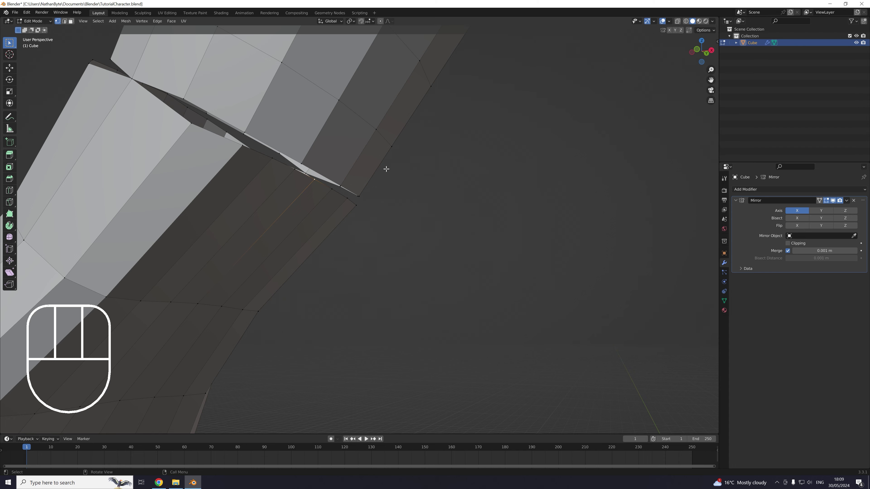
{"action": "key", "text": "g"}
{"action": "key", "text": "y"}
{"action": "key", "text": "x"}
{"action": "left_click", "coordinate": [395, 169]}
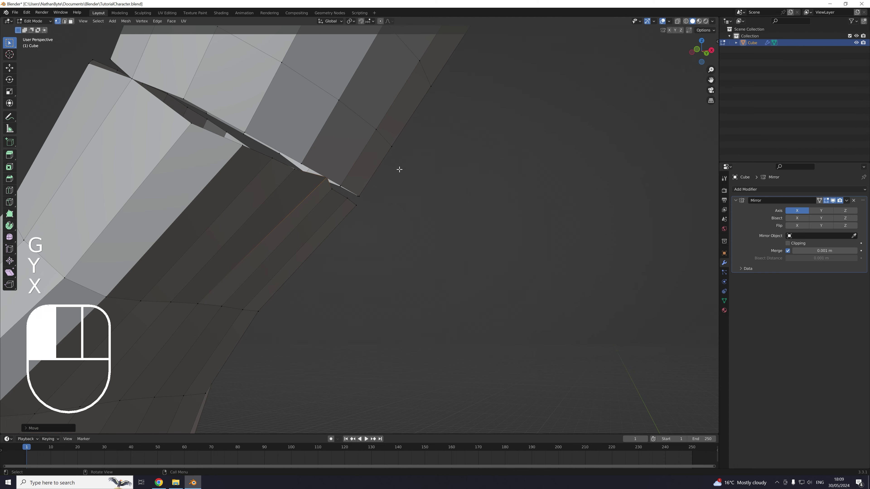
{"action": "middle_click_drag", "start_coordinate": [397, 168], "coordinate": [437, 248]}
{"action": "left_click", "coordinate": [368, 189], "text": "shift"}
{"action": "key", "text": "m"}
{"action": "left_click", "coordinate": [369, 190]}
Merge at center the hand and forearm vertices at the inner front corner of the wrist.
{"action": "scroll", "coordinate": [386, 233], "scroll_direction": "down", "scroll_amount": 4}
{"action": "scroll", "coordinate": [408, 261], "scroll_direction": "down", "scroll_amount": 5}
{"action": "scroll", "coordinate": [373, 250], "scroll_direction": "up", "scroll_amount": 4}
{"action": "scroll", "coordinate": [373, 250], "scroll_direction": "up", "scroll_amount": 3}
{"action": "mouse_move", "coordinate": [397, 219]}
{"action": "middle_mouse_down"}
{"action": "mouse_move", "coordinate": [356, 223]}
{"action": "mouse_move", "coordinate": [394, 210]}
{"action": "middle_mouse_up"}
{"action": "left_click", "coordinate": [381, 219], "text": "shift"}
{"action": "key", "text": "m"}
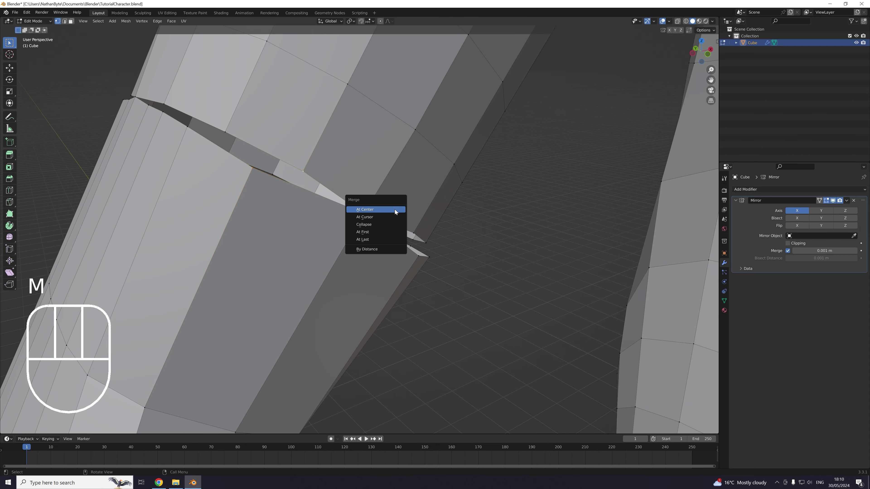
{"action": "left_click", "coordinate": [395, 209]}
Merge at center the remaining facing vertices across the front of the wrist seam.
{"action": "middle_click_drag", "start_coordinate": [257, 149], "coordinate": [291, 175]}
{"action": "left_click", "coordinate": [354, 191], "text": "shift"}
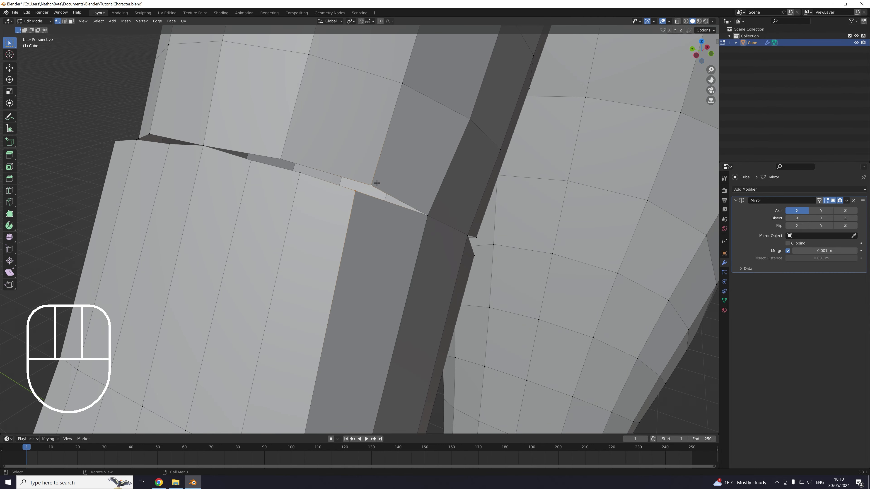
{"action": "key", "text": "m"}
{"action": "left_click", "coordinate": [375, 184]}
{"action": "middle_click_drag", "start_coordinate": [375, 184], "coordinate": [413, 164]}
{"action": "key", "text": "m"}
{"action": "left_click", "coordinate": [417, 162]}
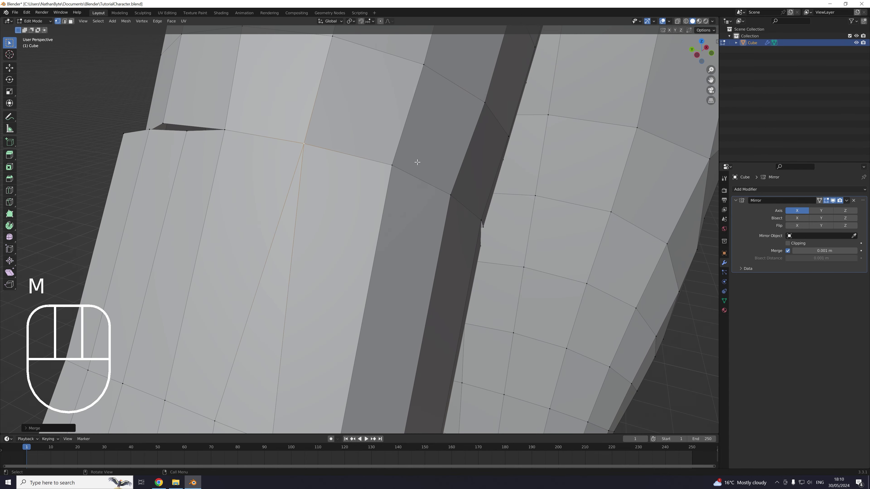
Merge at center the two hand-rim vertices and the matching forearm vertex on the outer side of the wrist.
{"action": "scroll", "coordinate": [394, 174], "scroll_direction": "down", "scroll_amount": 5}
{"action": "middle_click_drag", "start_coordinate": [323, 197], "coordinate": [374, 201]}
{"action": "left_click", "coordinate": [346, 191]}
{"action": "left_click", "coordinate": [388, 184], "text": "shift"}
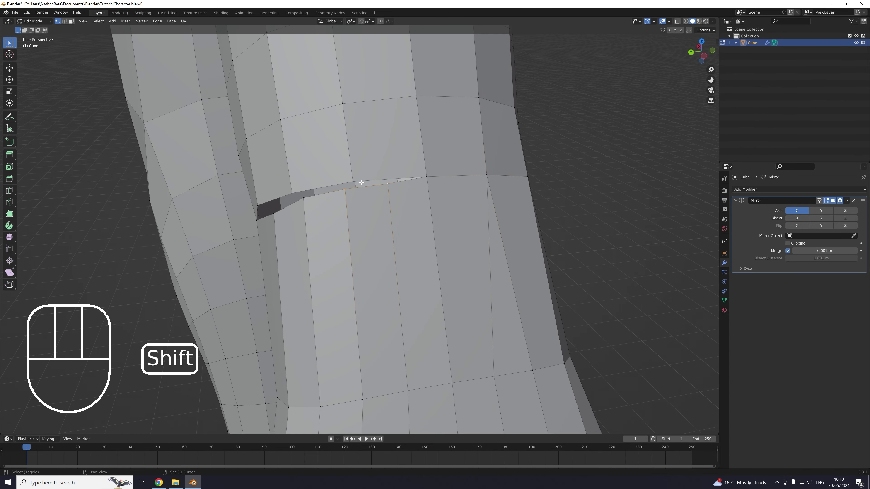
{"action": "left_click", "coordinate": [352, 181], "text": "shift"}
{"action": "key", "text": "m"}
{"action": "left_click", "coordinate": [352, 178]}
Merge at center the next two sets of facing vertices along the back of the wrist seam.
{"action": "middle_click_drag", "start_coordinate": [352, 178], "coordinate": [379, 157]}
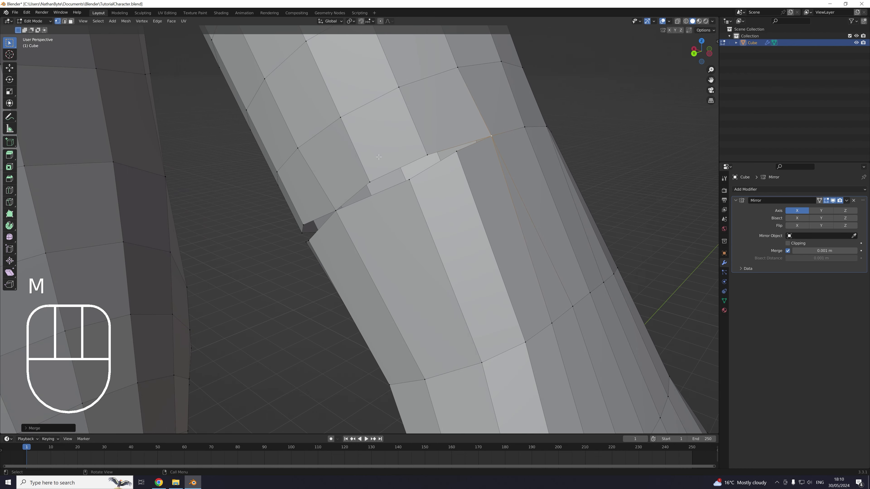
{"action": "left_click", "coordinate": [432, 157], "text": "shift"}
{"action": "key", "text": "m"}
{"action": "left_click", "coordinate": [419, 151]}
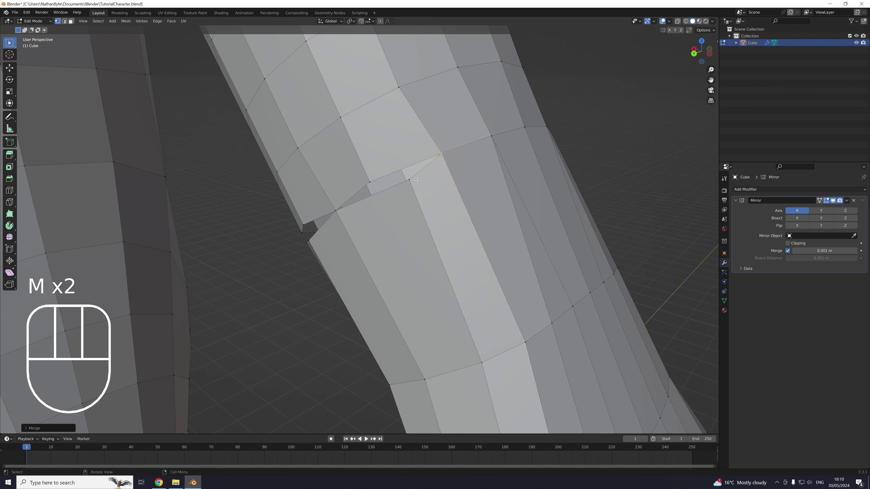
{"action": "key", "text": "m"}
{"action": "left_click", "coordinate": [363, 174]}
Merge at center the facing hand and forearm vertices around the inner back of the wrist seam.
{"action": "middle_click_drag", "start_coordinate": [364, 174], "coordinate": [450, 157]}
{"action": "left_click", "coordinate": [424, 194]}
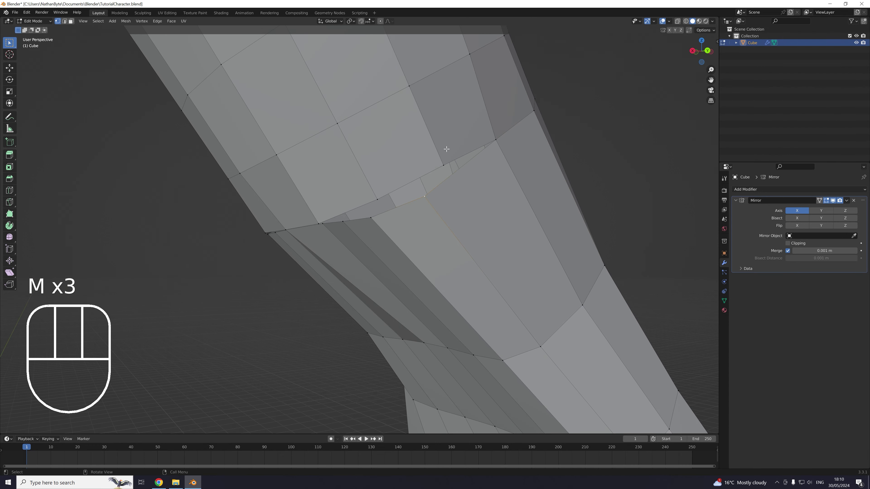
{"action": "left_click", "coordinate": [444, 163], "text": "shift"}
{"action": "key", "text": "m"}
{"action": "left_click", "coordinate": [443, 162]}
{"action": "middle_click_drag", "start_coordinate": [443, 161], "coordinate": [381, 208]}
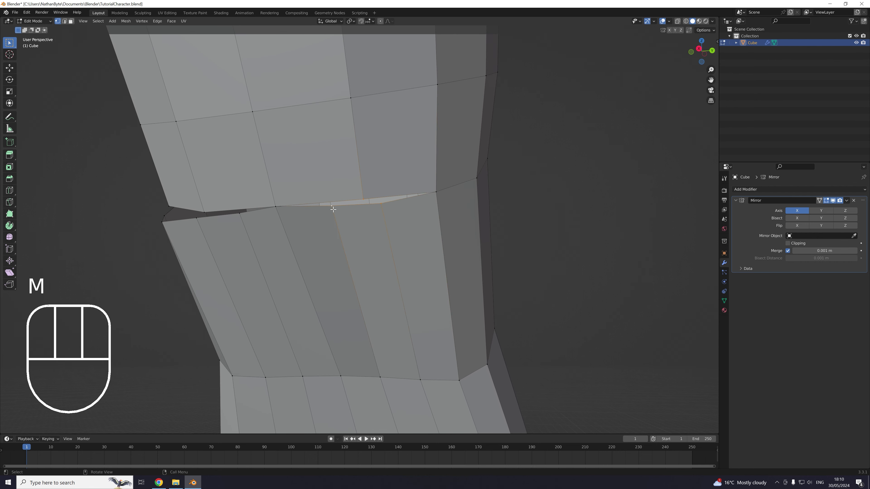
{"action": "key", "text": "m"}
{"action": "left_click", "coordinate": [301, 202]}
Close the rest of the inner wrist gap by merging its remaining hand and forearm vertices at center.
{"action": "mouse_move", "coordinate": [301, 202]}
{"action": "middle_mouse_down"}
{"action": "mouse_move", "coordinate": [328, 196]}
{"action": "mouse_move", "coordinate": [302, 198]}
{"action": "middle_mouse_up"}
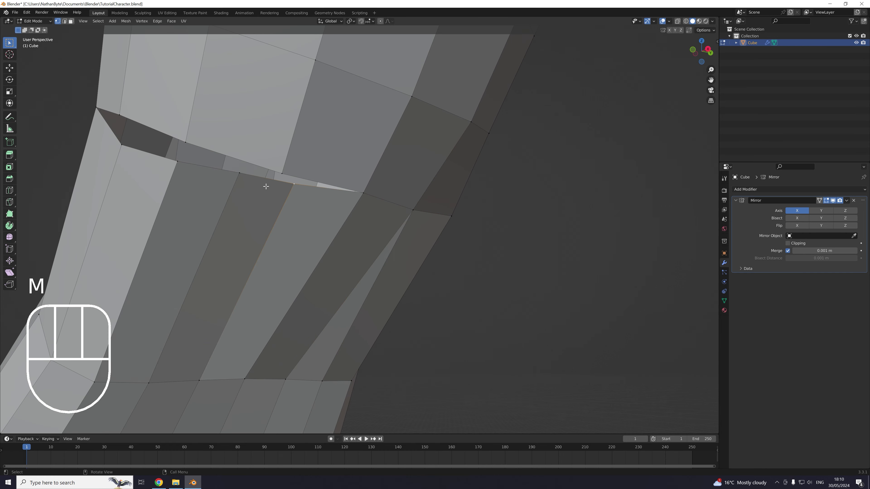
{"action": "left_click", "coordinate": [283, 172], "text": "shift"}
{"action": "key", "text": "m"}
{"action": "left_click", "coordinate": [286, 170]}
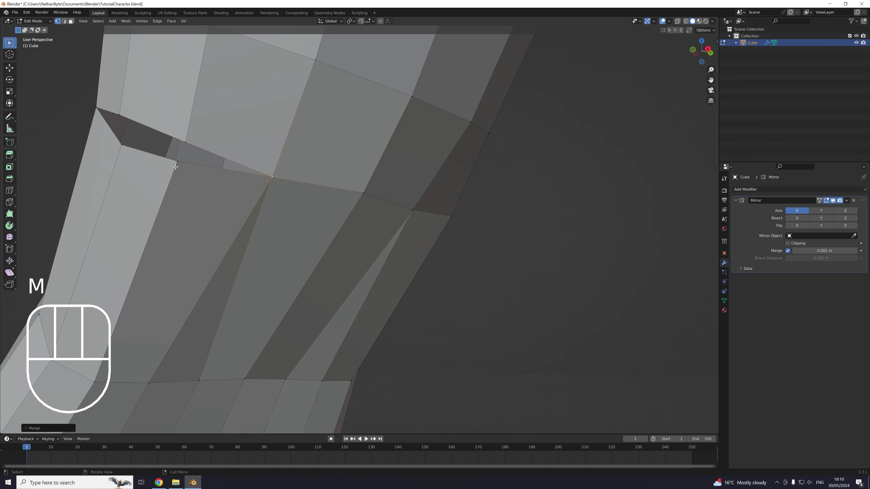
{"action": "key", "text": "m"}
{"action": "left_click", "coordinate": [126, 146]}
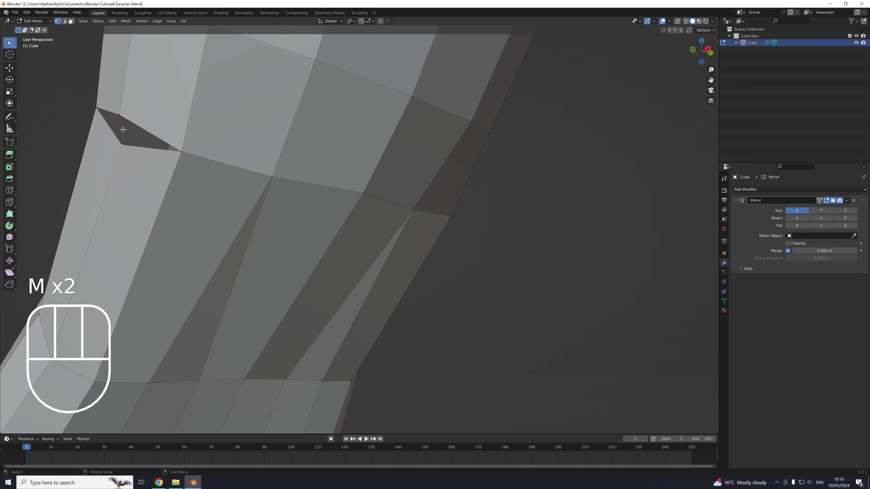
{"action": "left_click", "coordinate": [125, 118], "text": "shift"}
{"action": "key", "text": "m"}
{"action": "left_click", "coordinate": [195, 141]}
Leave Edit Mode and examine the shape of the welded wrist and hand in Object Mode.
{"action": "middle_click_drag", "start_coordinate": [195, 140], "coordinate": [308, 188]}
{"action": "scroll", "coordinate": [375, 225], "scroll_direction": "down", "scroll_amount": 8}
{"action": "key", "text": "Tab"}
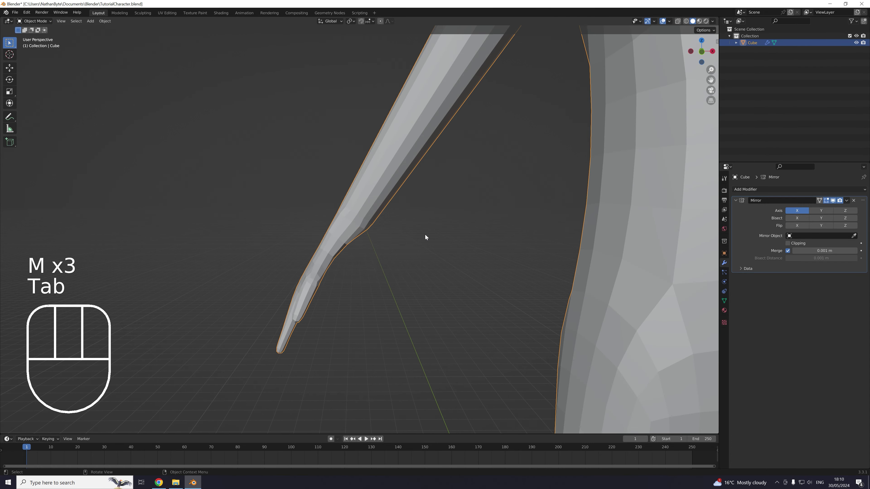
{"action": "middle_click_drag", "start_coordinate": [405, 241], "coordinate": [462, 155]}
{"action": "scroll", "coordinate": [406, 250], "scroll_direction": "down", "scroll_amount": 5}
{"action": "scroll", "coordinate": [423, 255], "scroll_direction": "up", "scroll_amount": 6}
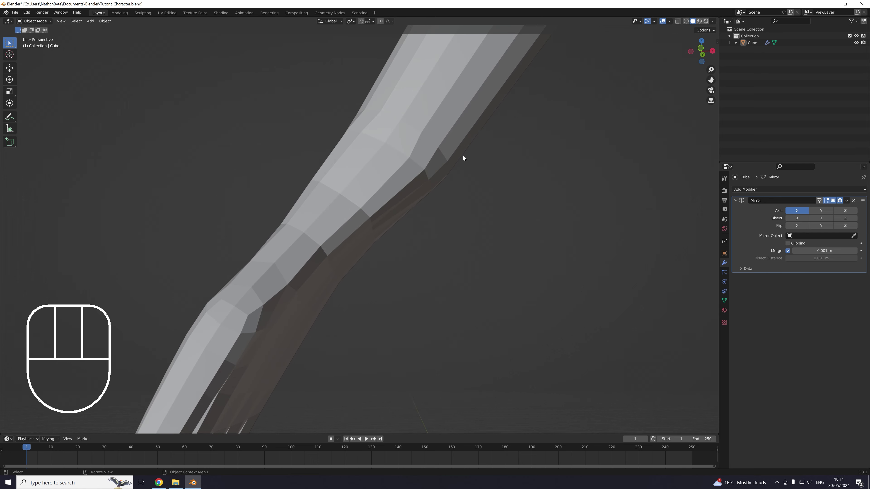
Enter Edit Mode again and move an inner wrist vertex along the X axis with smooth proportional editing enabled.
{"action": "left_click", "coordinate": [414, 198]}
{"action": "middle_click_drag", "start_coordinate": [425, 190], "coordinate": [476, 197]}
{"action": "key", "text": "Tab"}
{"action": "left_click", "coordinate": [398, 183]}
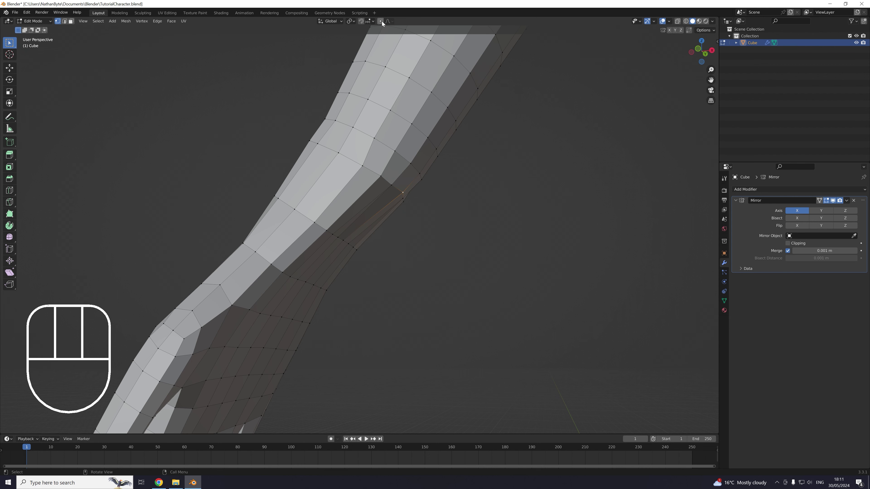
{"action": "key", "text": "g"}
{"action": "key", "text": "y"}
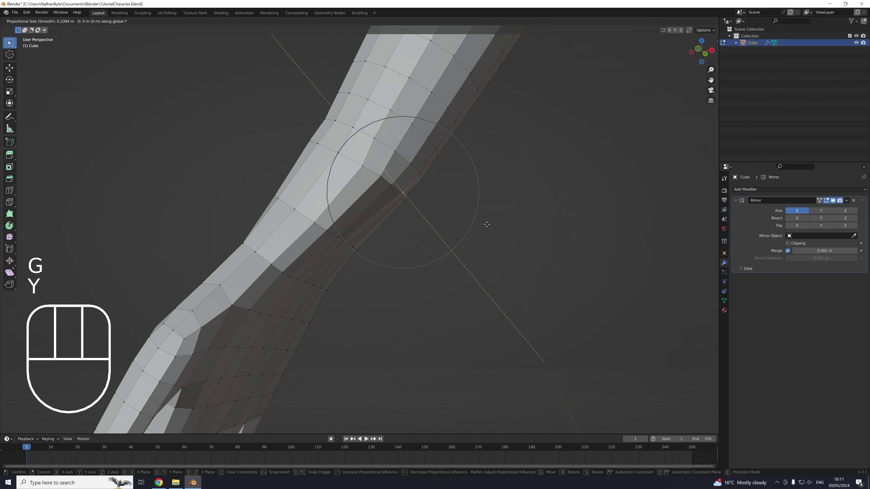
{"action": "key", "text": "x"}
{"action": "left_click", "coordinate": [477, 224]}
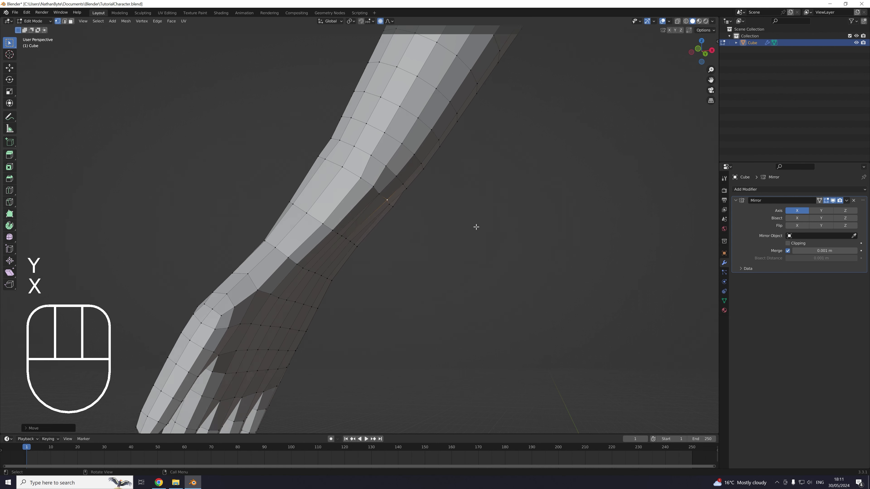
Return the character body to Object Mode with the whole upper body in view.
{"action": "mouse_move", "coordinate": [476, 227]}
{"action": "middle_mouse_down"}
{"action": "mouse_move", "coordinate": [342, 248]}
{"action": "mouse_move", "coordinate": [415, 265]}
{"action": "mouse_move", "coordinate": [526, 256]}
{"action": "mouse_move", "coordinate": [466, 233]}
{"action": "middle_mouse_up"}
{"action": "scroll", "coordinate": [526, 256], "scroll_direction": "down", "scroll_amount": 4}
{"action": "scroll", "coordinate": [466, 233], "scroll_direction": "down", "scroll_amount": 4}
{"action": "key", "text": "Tab"}
{"action": "scroll", "coordinate": [390, 240], "scroll_direction": "down", "scroll_amount": 3}
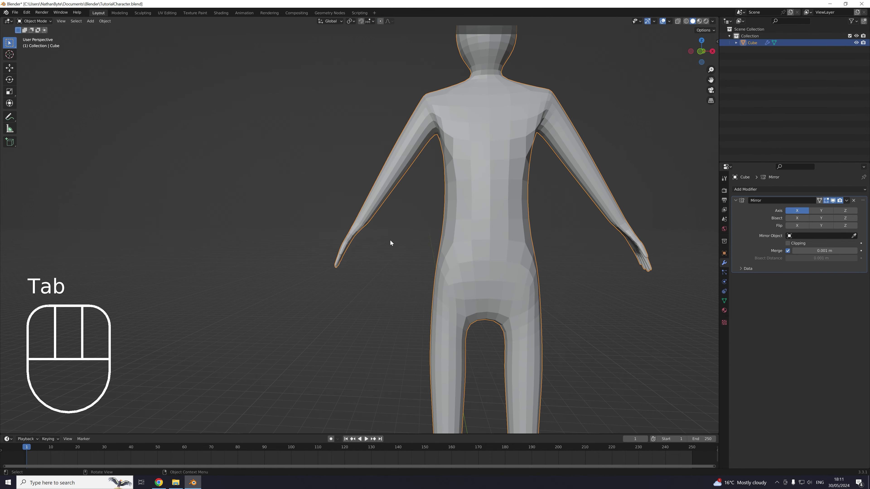
Examine the complete mirrored character from several angles, checking the arms, hands, legs and overall proportions.
{"action": "middle_click_drag", "start_coordinate": [395, 242], "coordinate": [414, 237]}
{"action": "scroll", "coordinate": [387, 248], "scroll_direction": "down", "scroll_amount": 3}
{"action": "scroll", "coordinate": [396, 261], "scroll_direction": "up", "scroll_amount": 3}
{"action": "scroll", "coordinate": [443, 250], "scroll_direction": "down", "scroll_amount": 3}
{"action": "scroll", "coordinate": [400, 271], "scroll_direction": "up", "scroll_amount": 3}
{"action": "scroll", "coordinate": [429, 223], "scroll_direction": "down", "scroll_amount": 2}
{"action": "middle_click_drag", "start_coordinate": [414, 237], "coordinate": [426, 250], "text": "shift"}
{"action": "scroll", "coordinate": [426, 251], "scroll_direction": "up", "scroll_amount": 1}
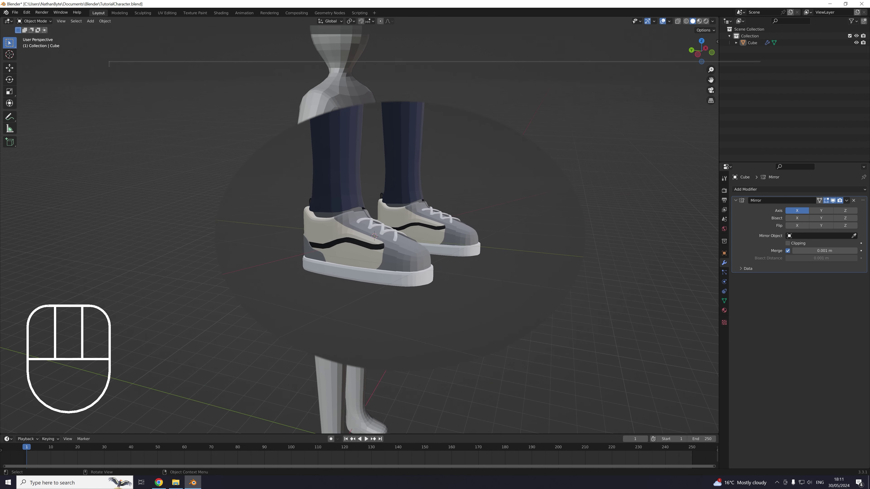
{"action": "middle_click_drag", "start_coordinate": [502, 237], "coordinate": [476, 304]}
{"action": "scroll", "coordinate": [468, 284], "scroll_direction": "down", "scroll_amount": 2}
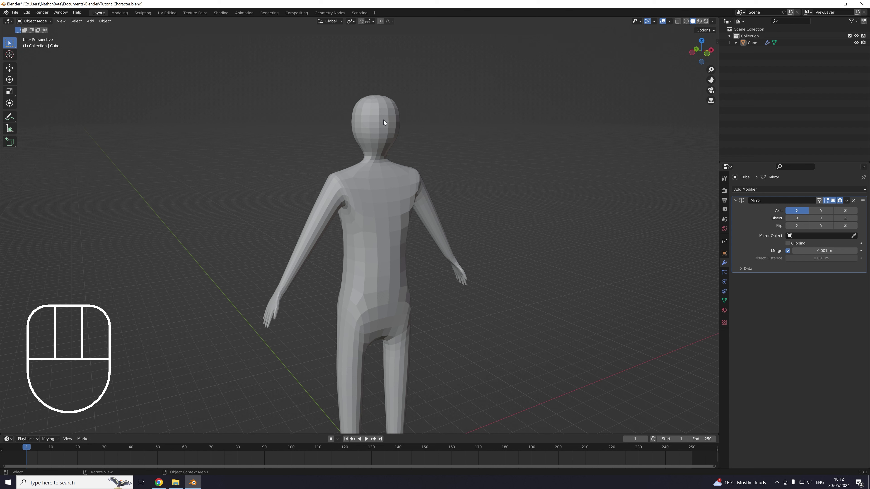
{"action": "scroll", "coordinate": [442, 198], "scroll_direction": "down", "scroll_amount": 3}
{"action": "middle_click_drag", "start_coordinate": [457, 215], "coordinate": [434, 208]}
{"action": "middle_click_drag", "start_coordinate": [434, 208], "coordinate": [430, 177], "text": "shift"}
{"action": "middle_click_drag", "start_coordinate": [430, 178], "coordinate": [475, 188]}
{"action": "mouse_move", "coordinate": [475, 188]}
{"action": "middle_mouse_down", "text": "shift"}
{"action": "mouse_move", "coordinate": [499, 176]}
{"action": "mouse_move", "coordinate": [466, 200]}
{"action": "middle_mouse_up", "text": "shift"}
{"action": "scroll", "coordinate": [501, 183], "scroll_direction": "up", "scroll_amount": 2}
{"action": "scroll", "coordinate": [506, 182], "scroll_direction": "down", "scroll_amount": 1}
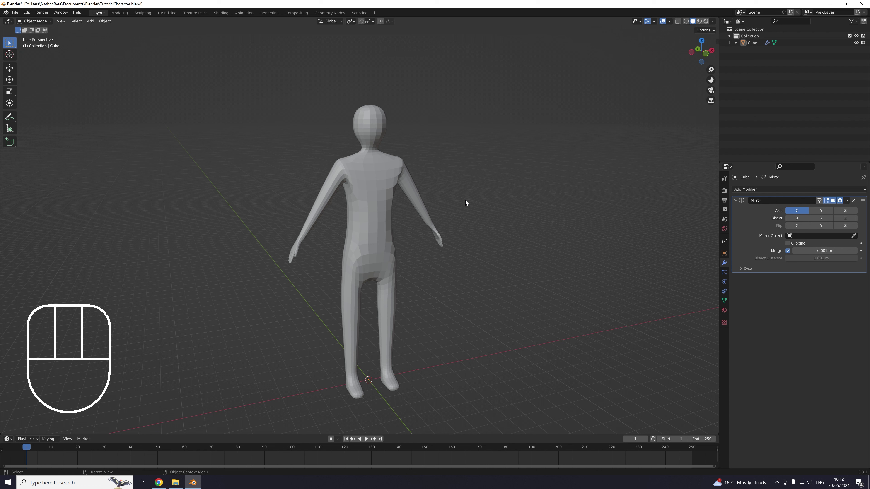